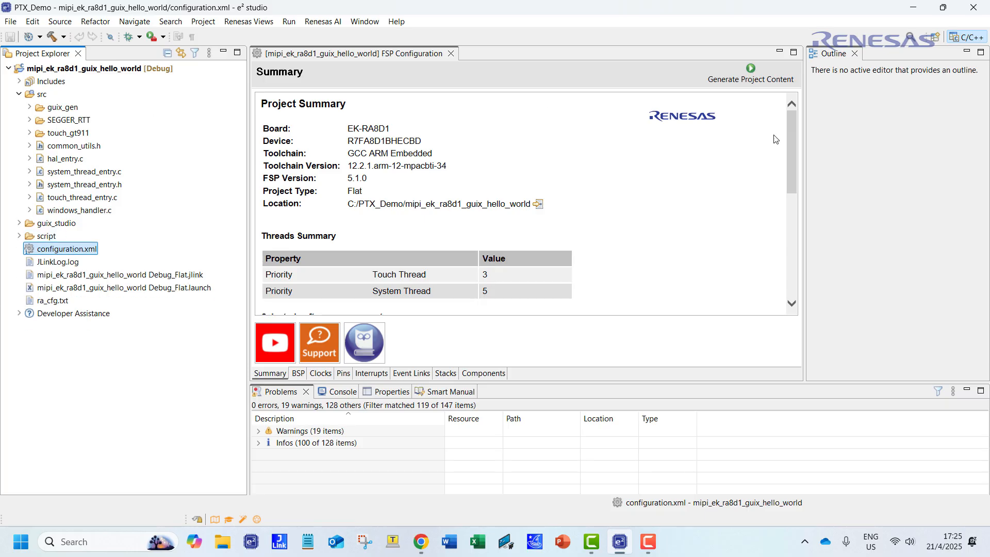
Show the stacks configuration of the mipi_ek_ra8d1_guix_hello_world project
click(446, 374)
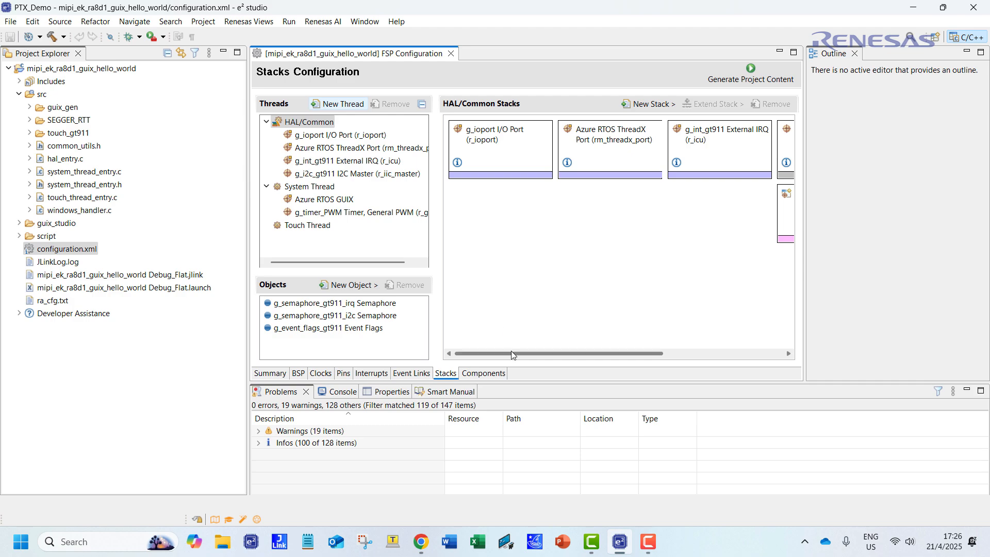
mouse_move(511, 353)
mouse_down()
mouse_move(648, 357)
mouse_move(513, 353)
mouse_up()
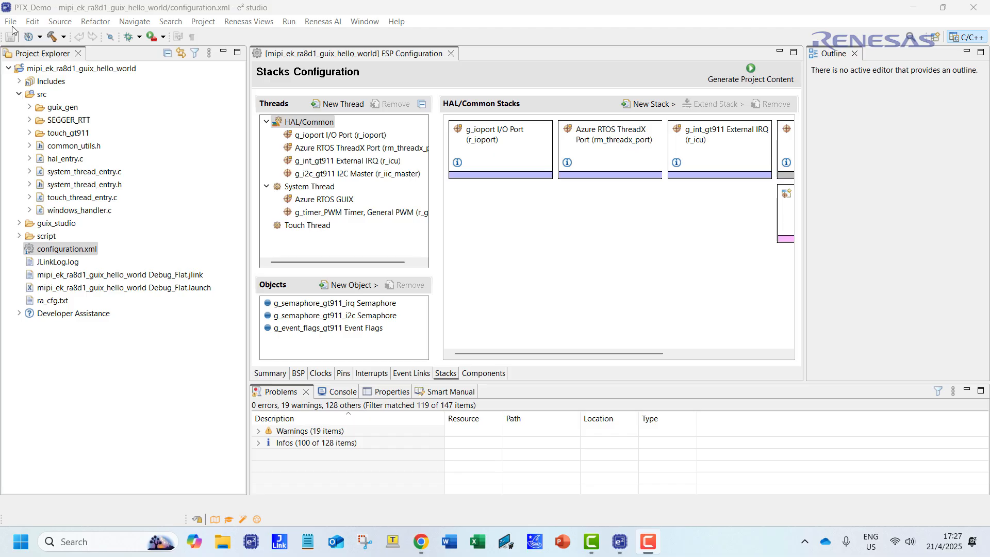
Import the existing project from the PTX archive in the Demo Sample folder into the workspace
click(10, 23)
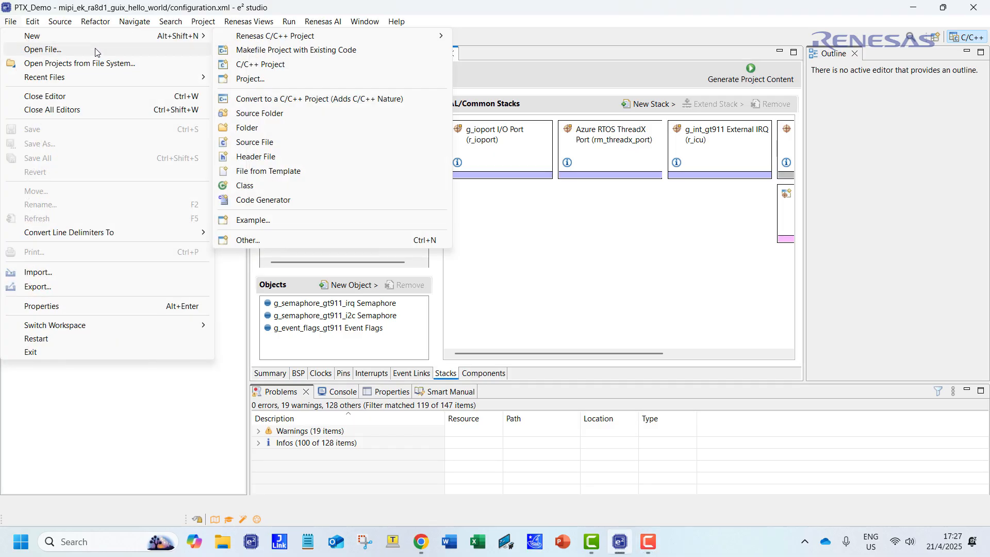
click(101, 275)
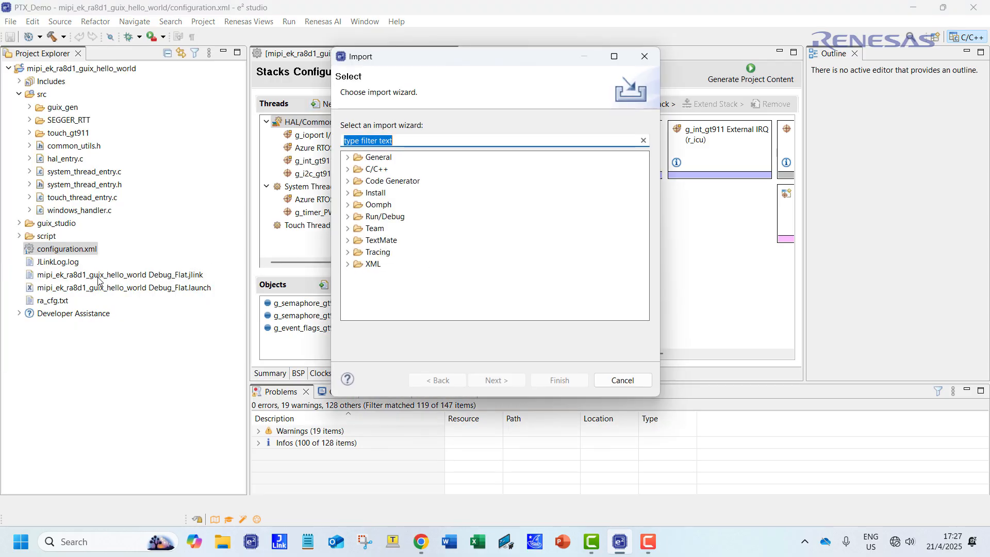
click(349, 158)
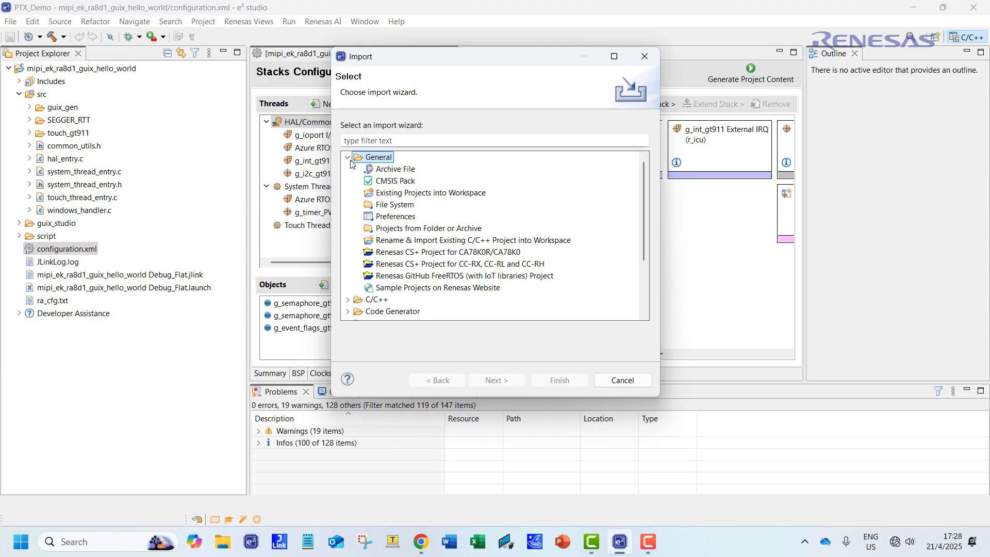
click(441, 193)
click(495, 380)
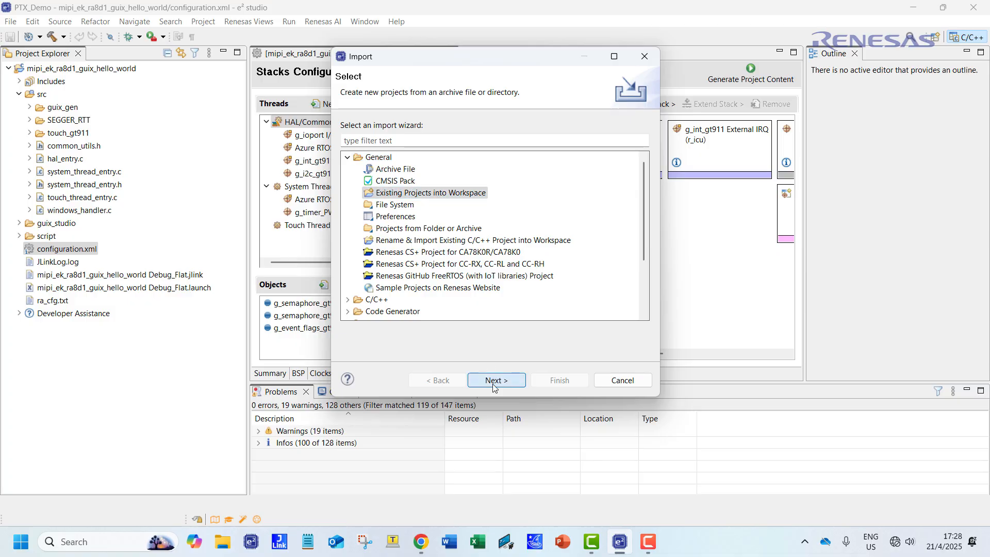
click(639, 148)
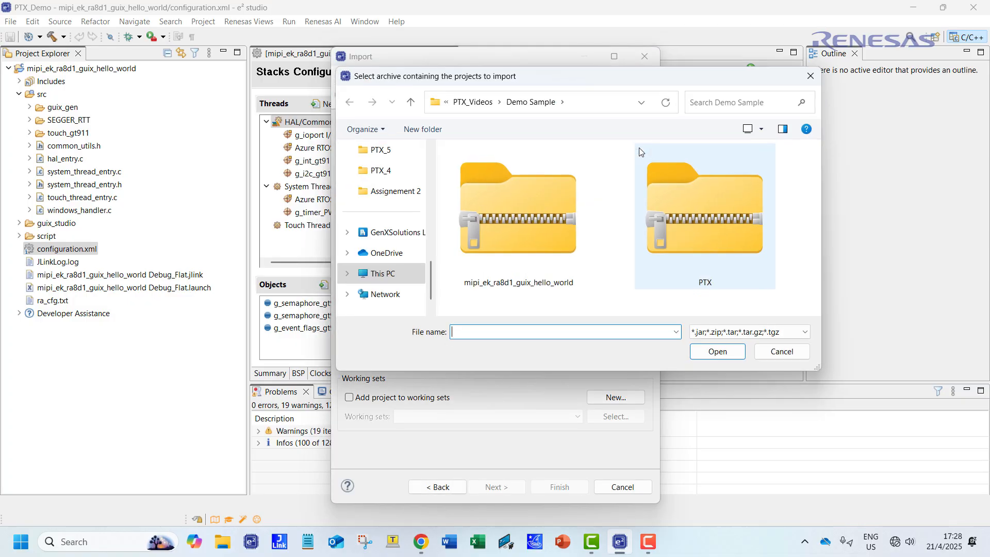
click(697, 236)
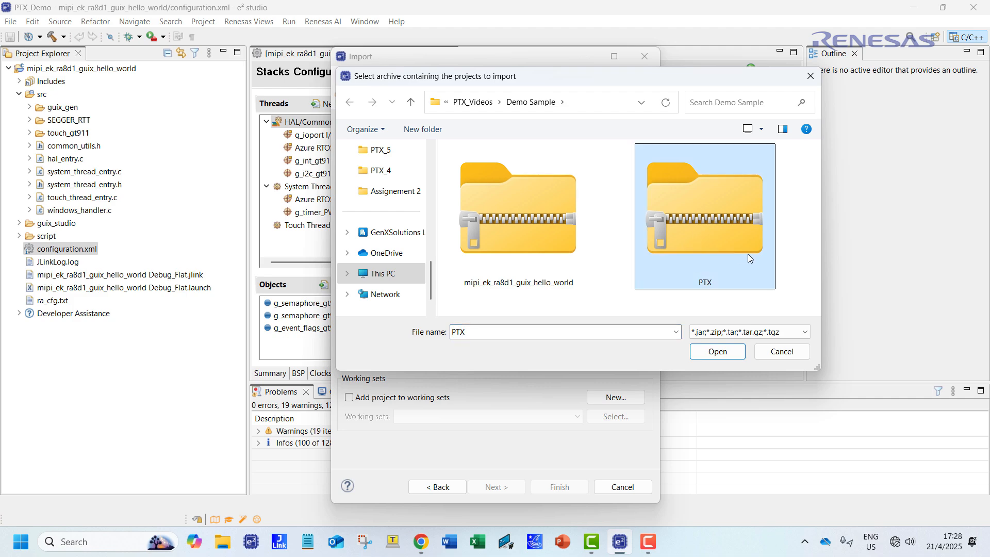
click(717, 351)
click(552, 489)
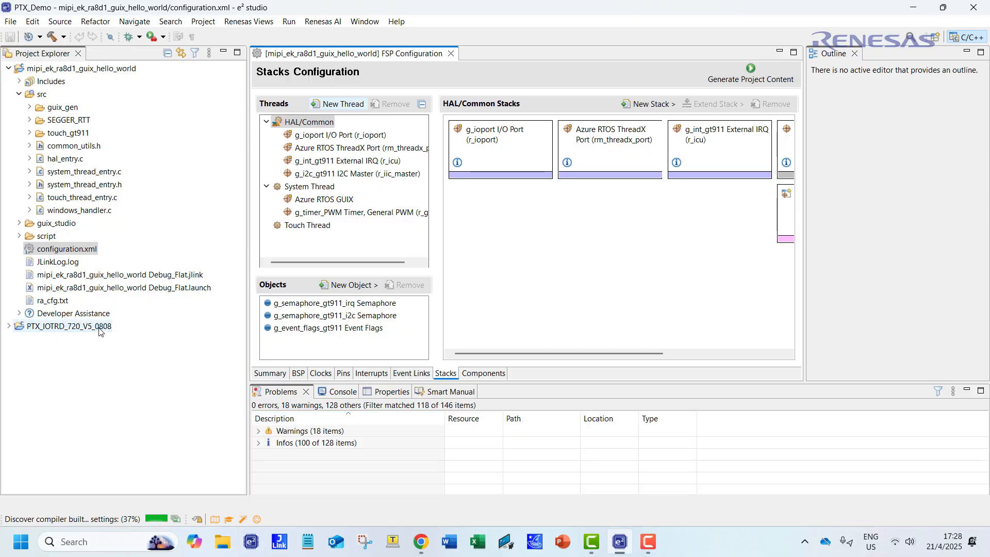
Examine the source tree of PTX_IOTRD_720_V5_0808 down to the STACK/COMPS folder, then collapse the project
click(9, 326)
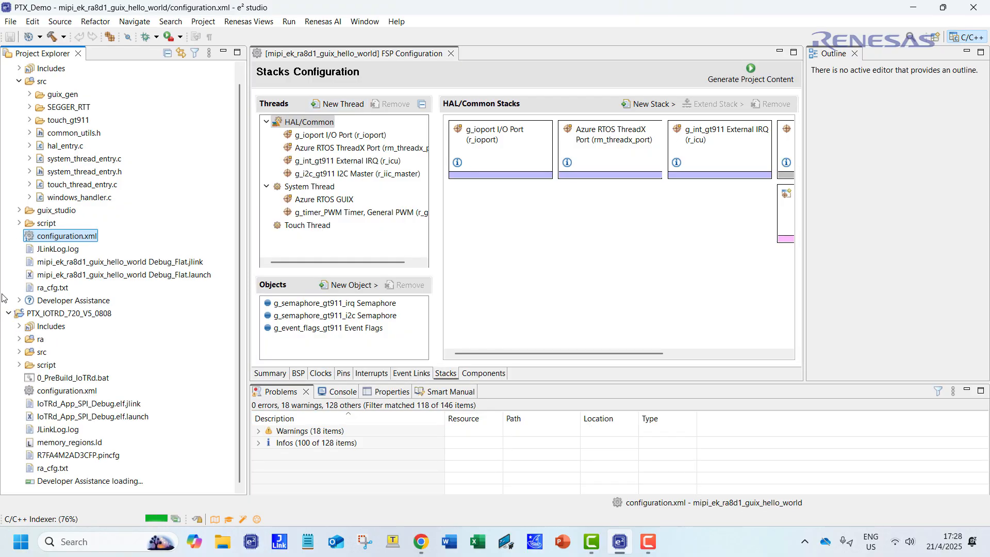
click(19, 351)
click(29, 364)
click(39, 377)
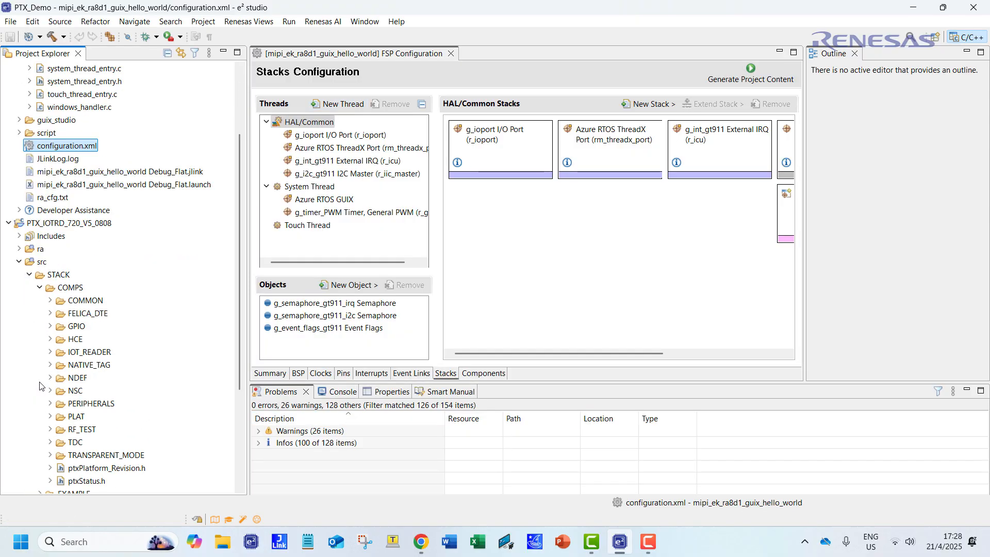
scroll(62, 333, down, 3)
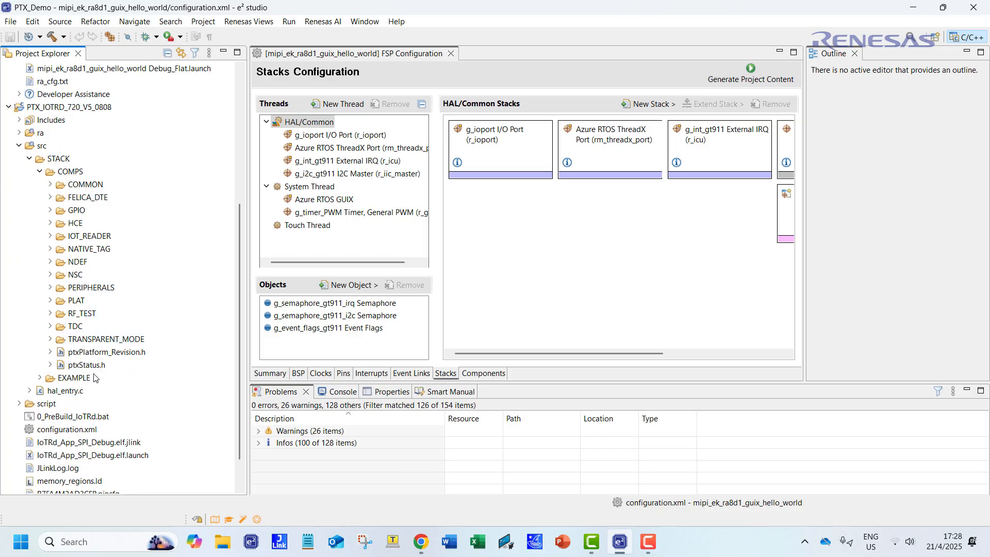
click(19, 145)
click(10, 313)
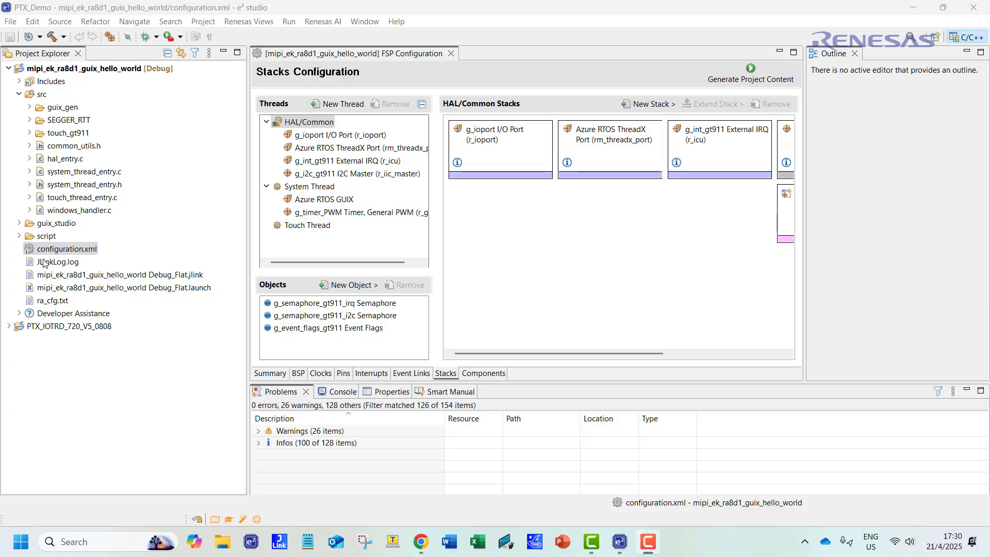
Open configuration.xml of PTX_IOTRD_720_V5_0808 and compare its stacks with those of mipi_ek_ra8d1_guix_hello_world
click(9, 313)
click(66, 391)
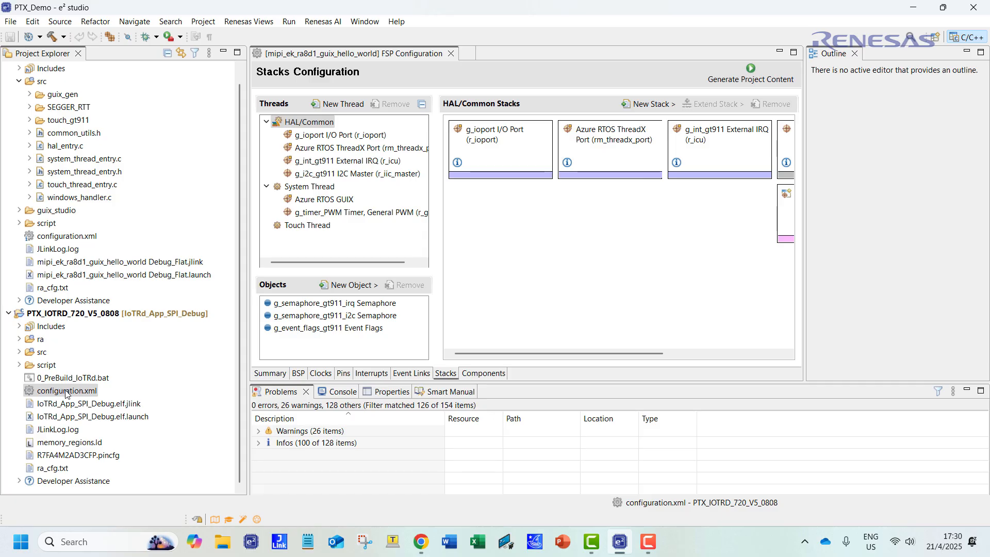
double_click(66, 393)
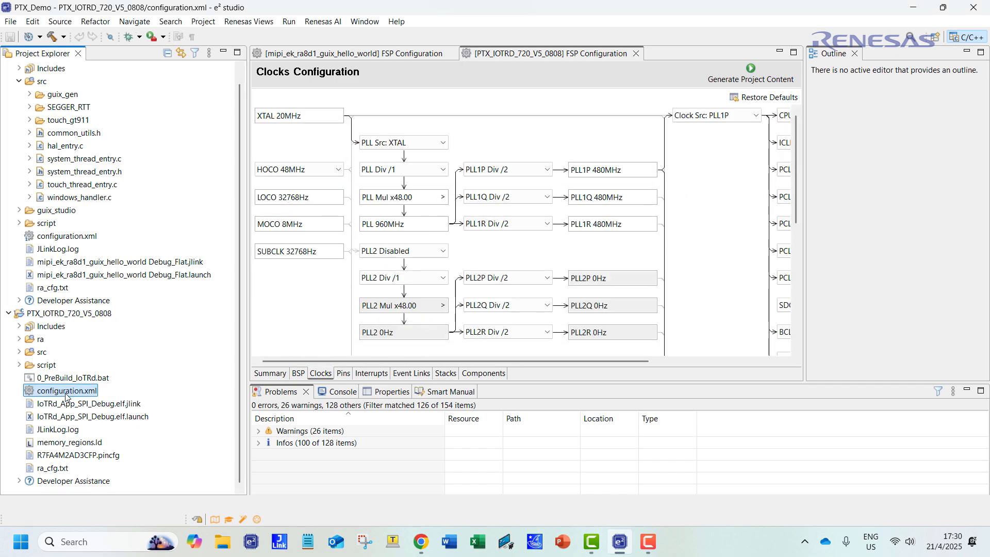
click(445, 373)
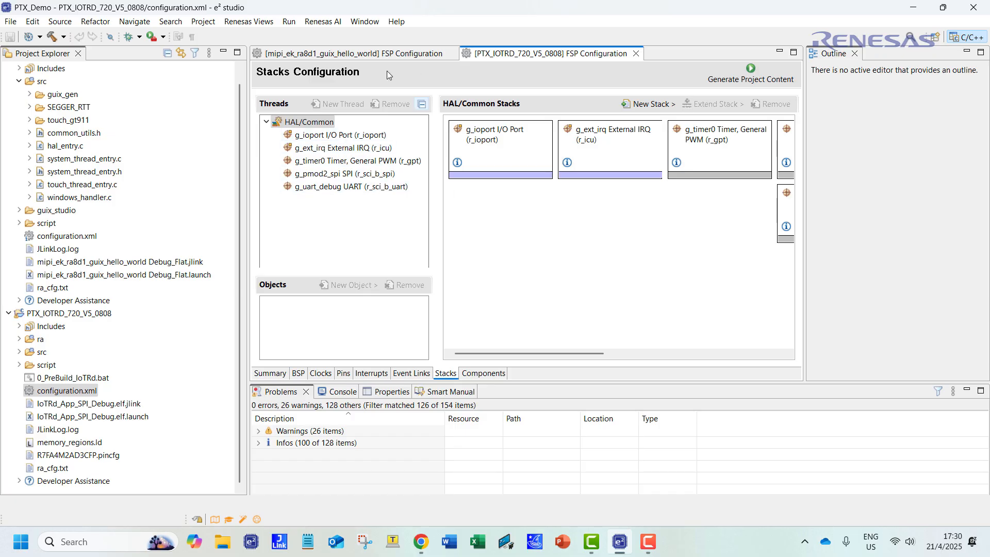
click(384, 56)
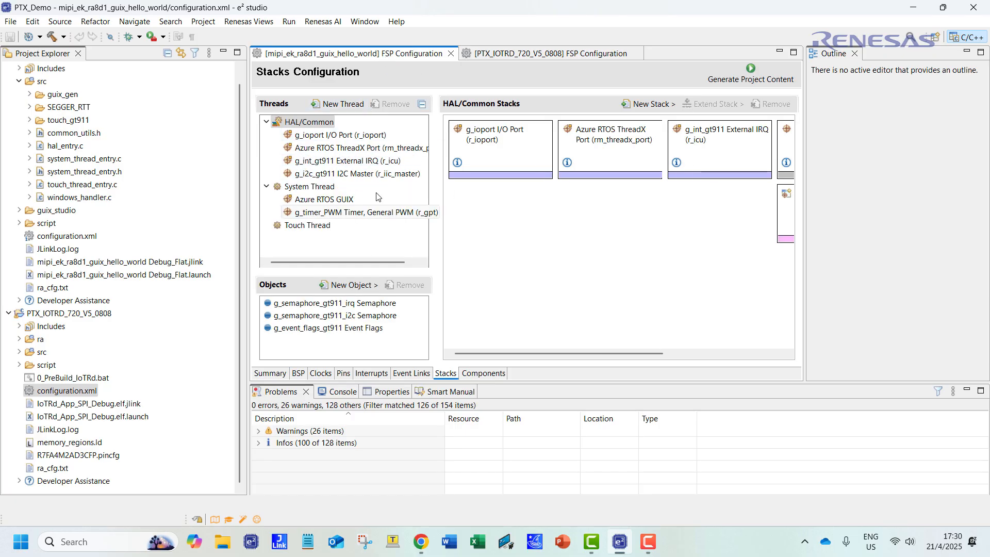
click(489, 55)
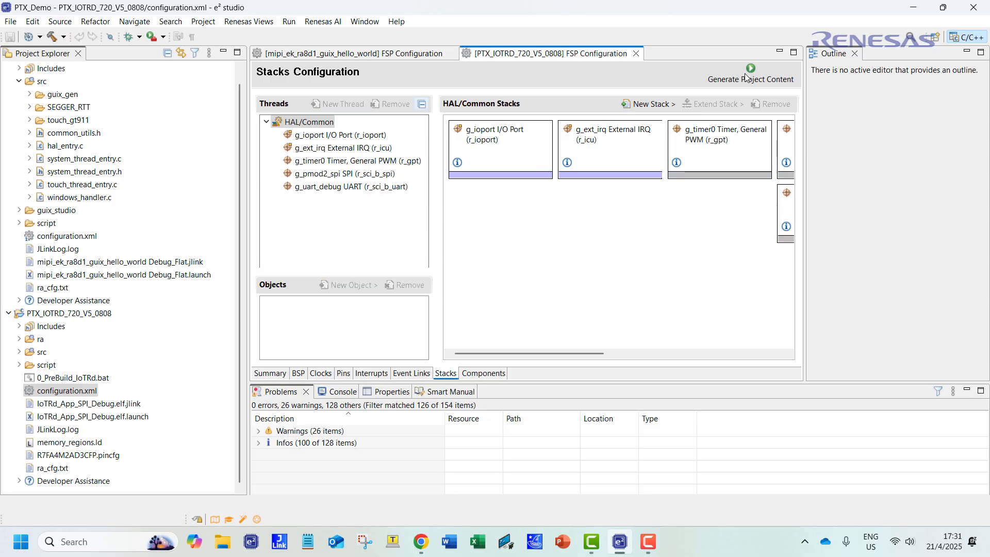
Switch to the FSP Configuration perspective and review the properties of the g_timer0 timer in PTX_IOTRD_720_V5_0808
click(763, 75)
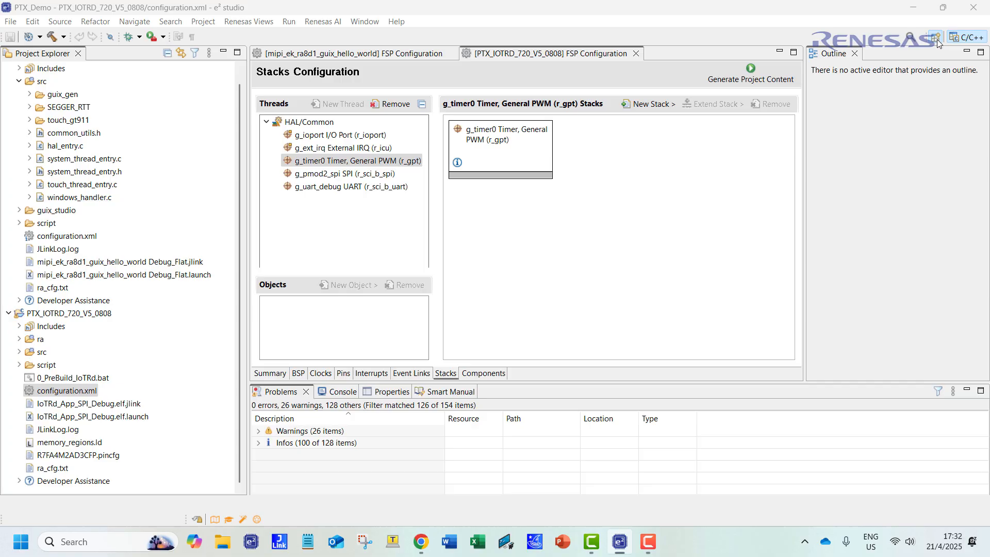
click(936, 39)
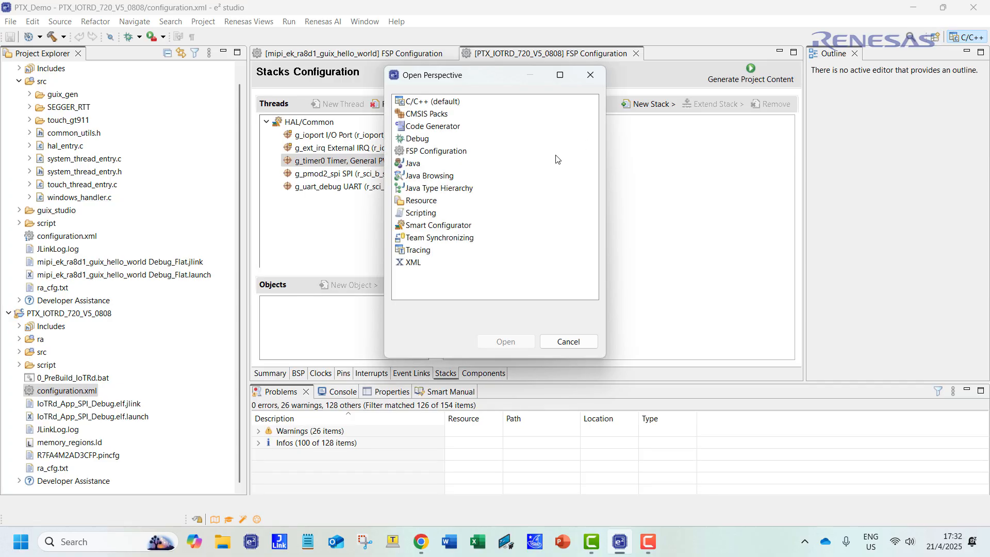
click(438, 150)
click(505, 341)
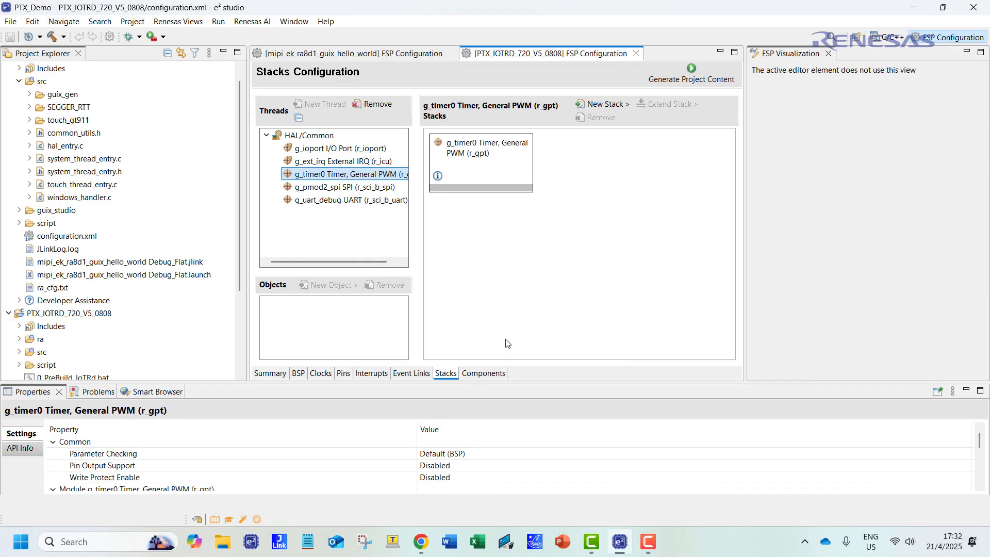
scroll(293, 473, down, 10)
scroll(293, 473, up, 10)
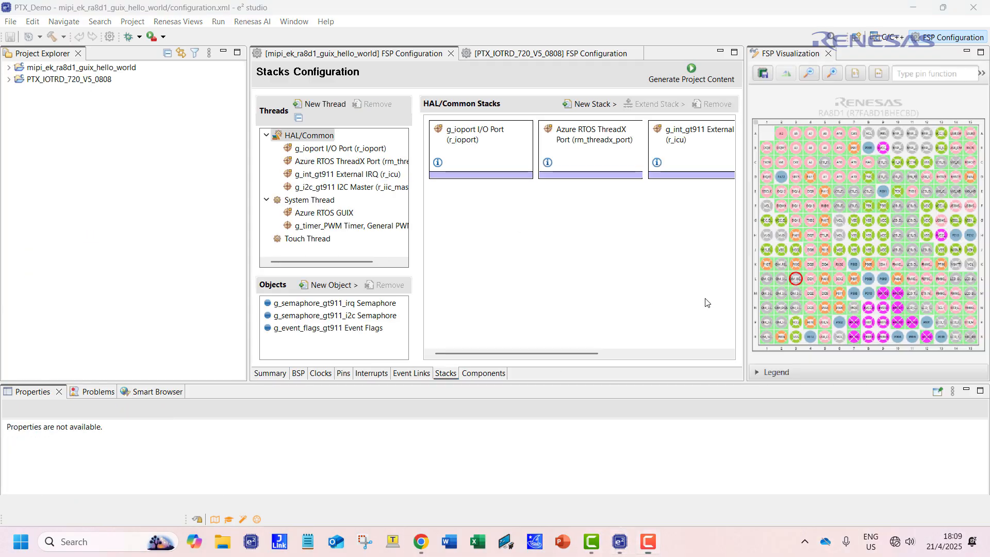
Add a new thread to the mipi_ek_ra8d1_guix_hello_world configuration with the name PTX Thread and the symbol ptx_thread
click(324, 102)
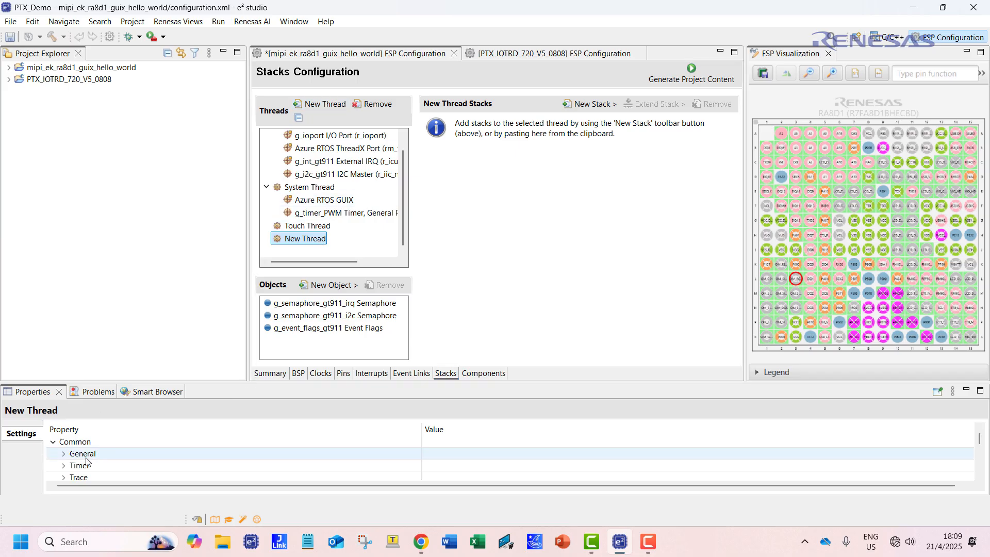
click(64, 454)
scroll(66, 459, down, 3)
scroll(103, 462, up, 3)
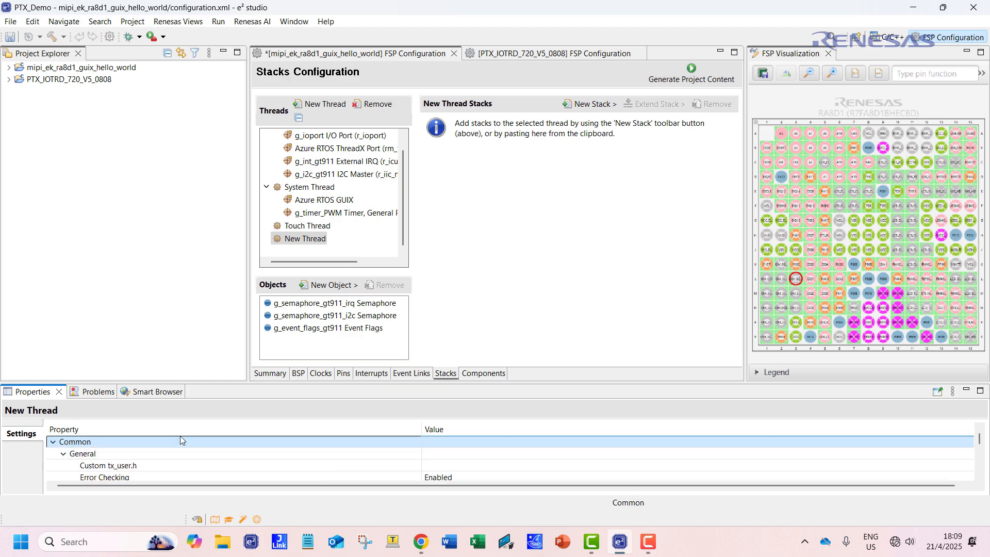
scroll(128, 463, down, 2)
scroll(129, 462, down, 5)
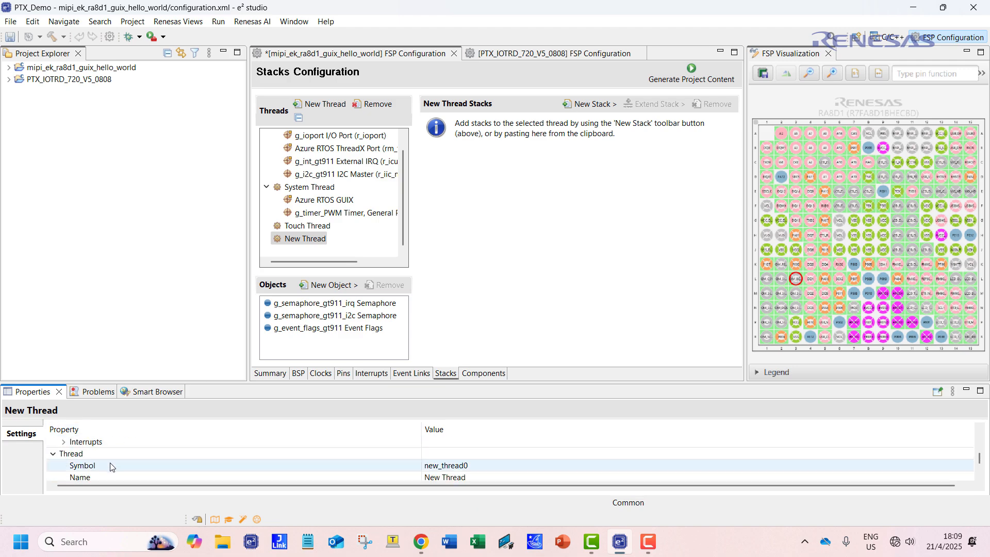
click(463, 455)
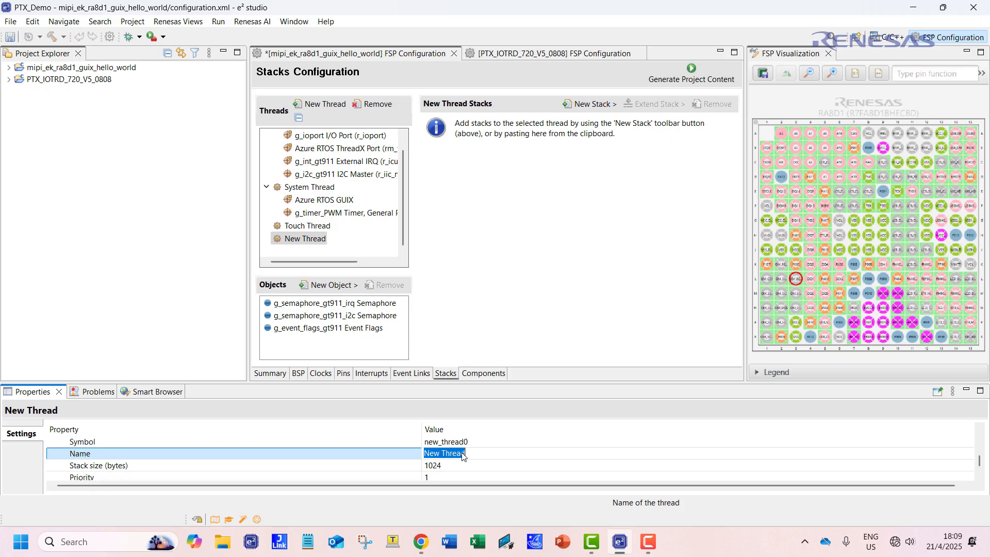
text(PTX)
click(462, 441)
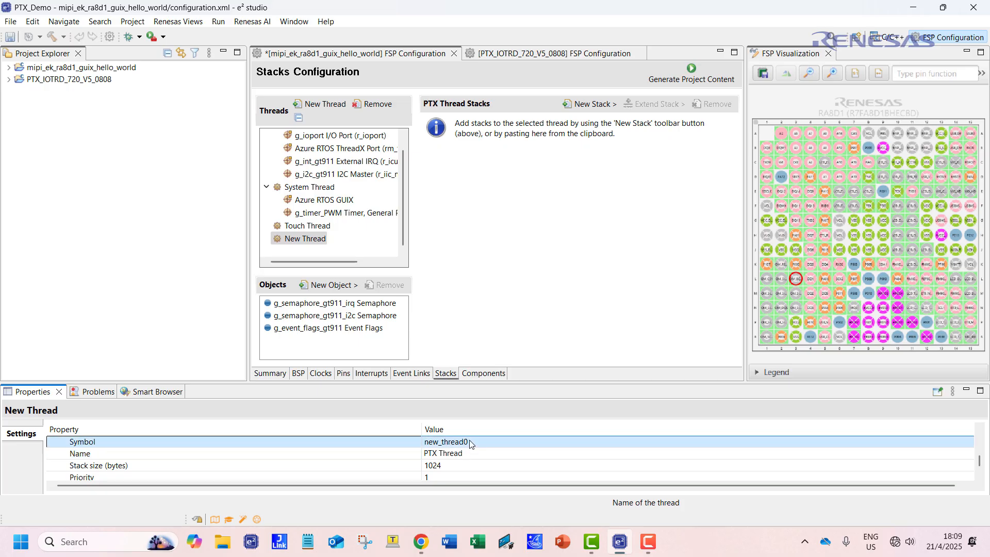
text(ptx_th)
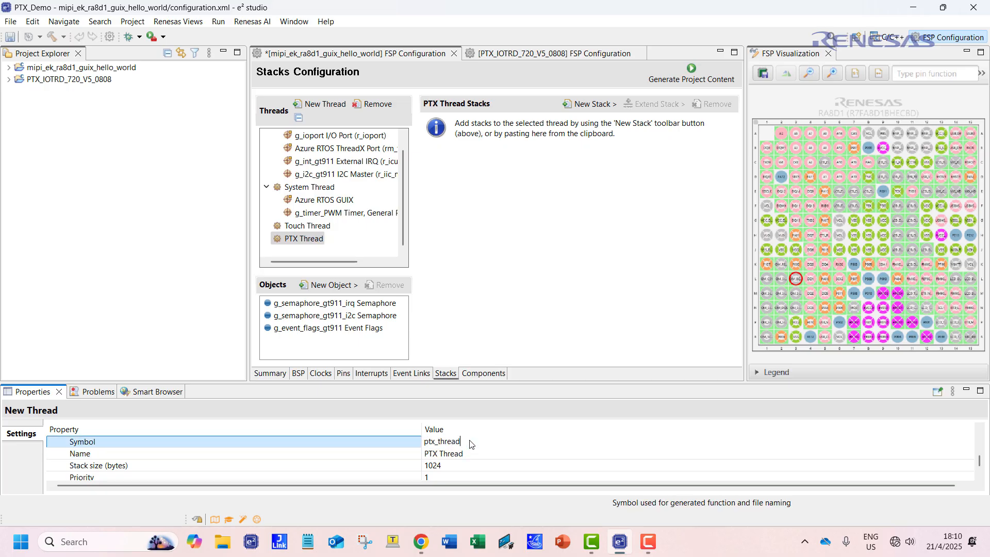
key(Return)
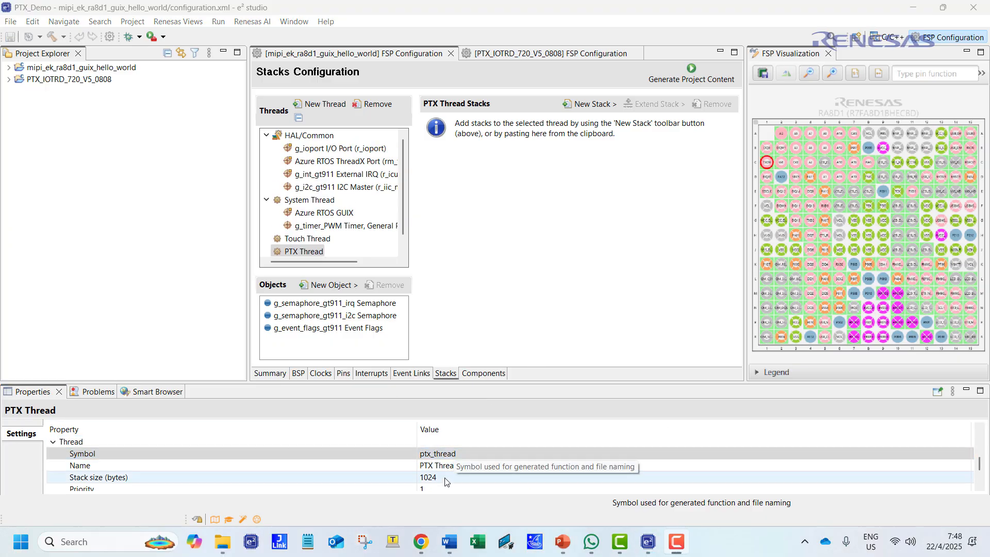
Set the PTX Thread's stack size to 4096 bytes and save the configuration
click(446, 479)
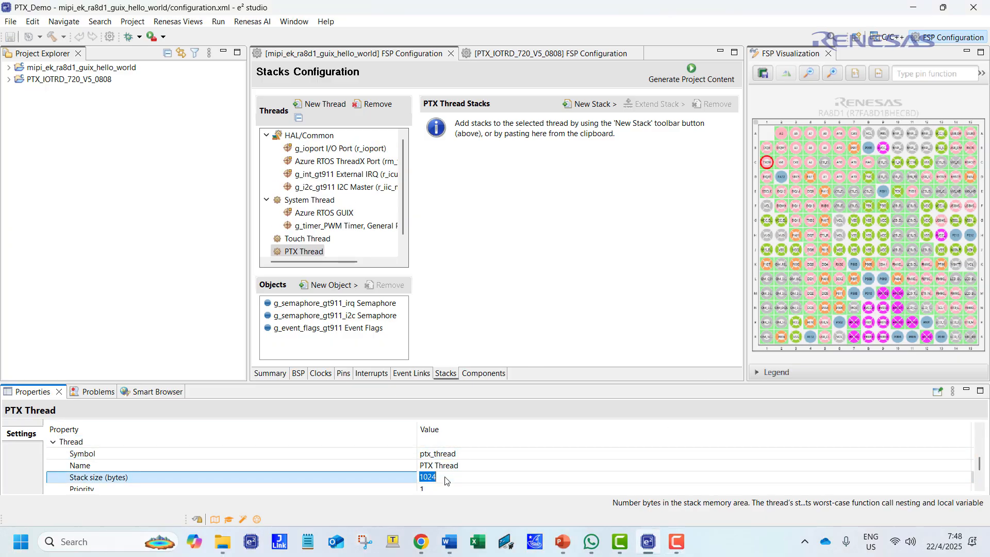
text(4096)
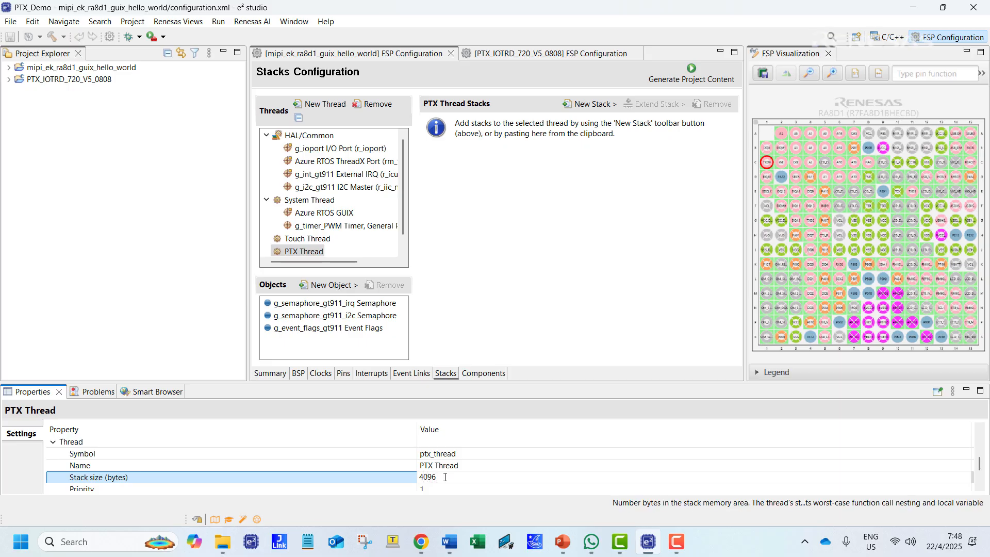
key(Return)
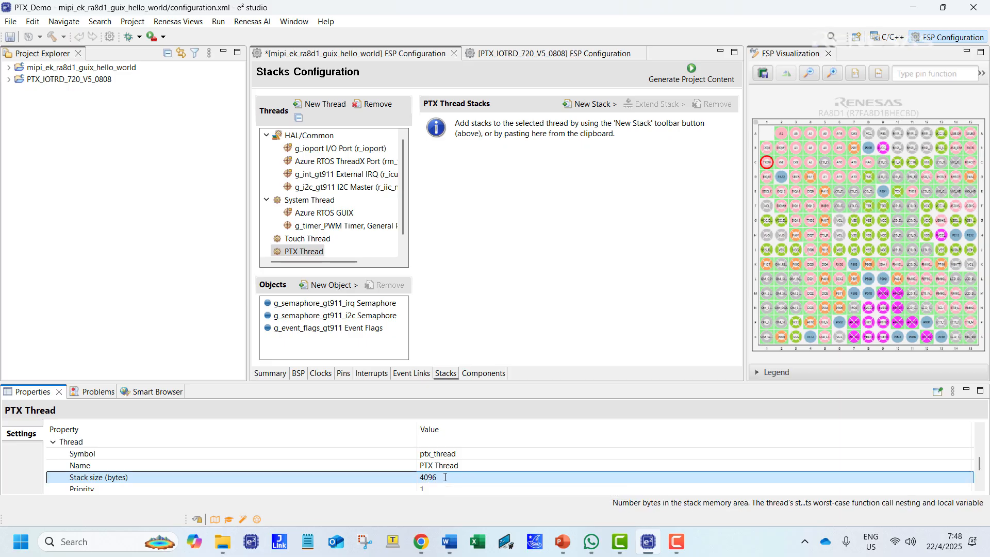
key(ctrl+s)
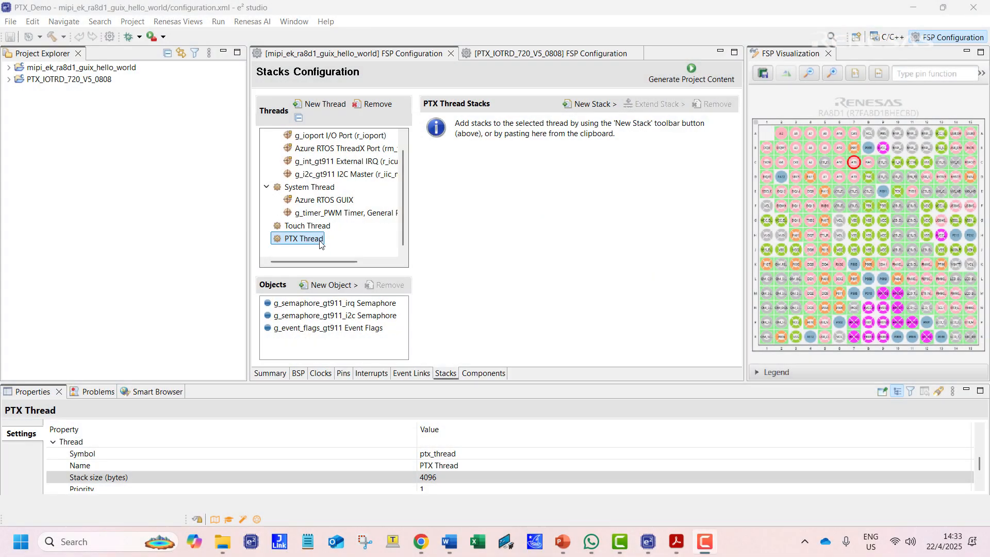
Add an External IRQ (r_icu) stack to the PTX Thread and show the new stack's properties
click(593, 103)
mouse_move(670, 206)
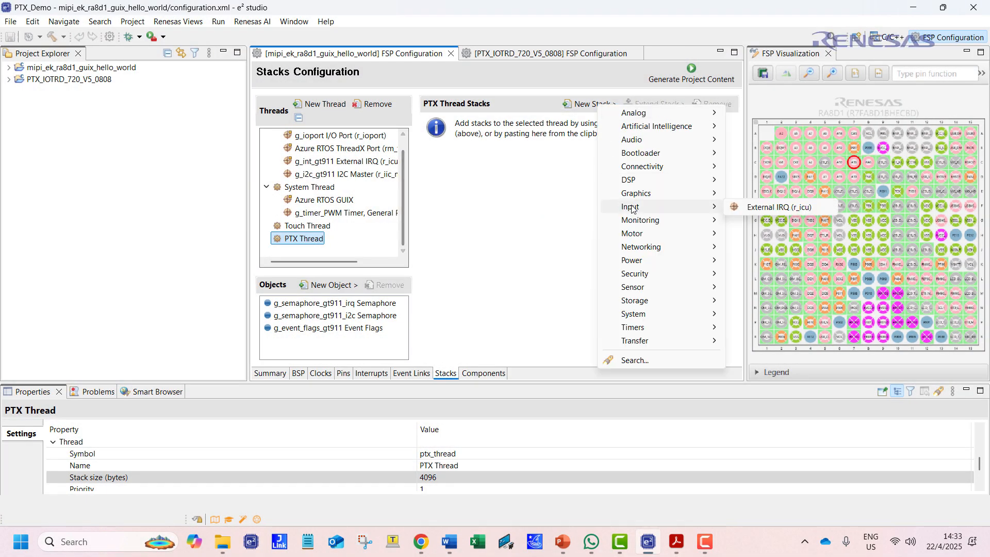
click(741, 209)
click(361, 251)
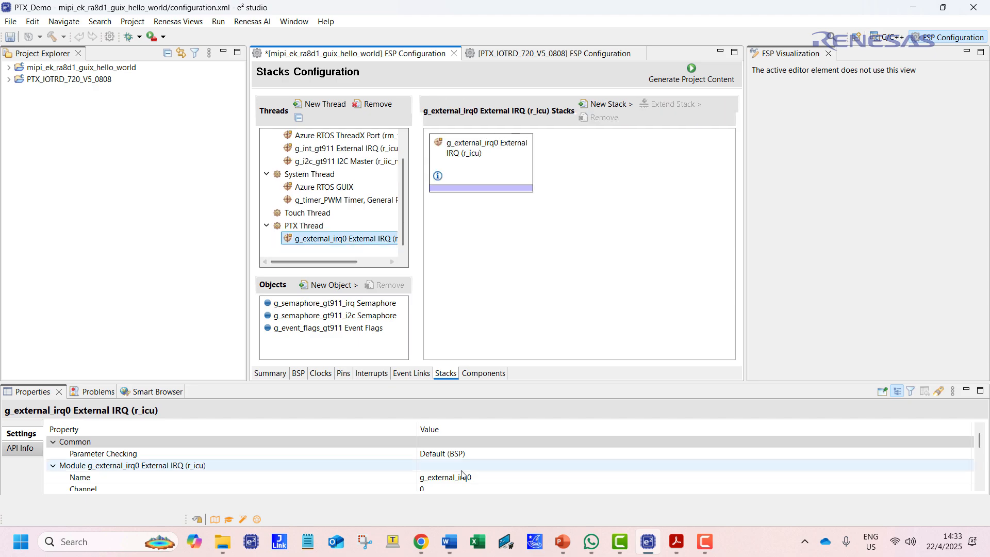
Rename the PTX Thread's External IRQ module to g_ext_irq
scroll(452, 453, down, 2)
scroll(453, 462, up, 2)
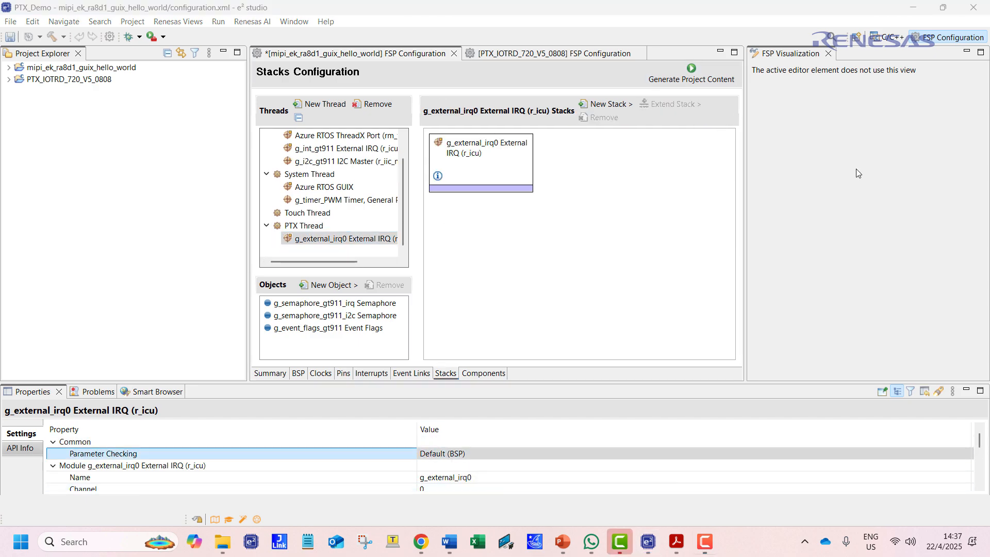
click(454, 454)
click(454, 463)
click(453, 477)
text(g_)
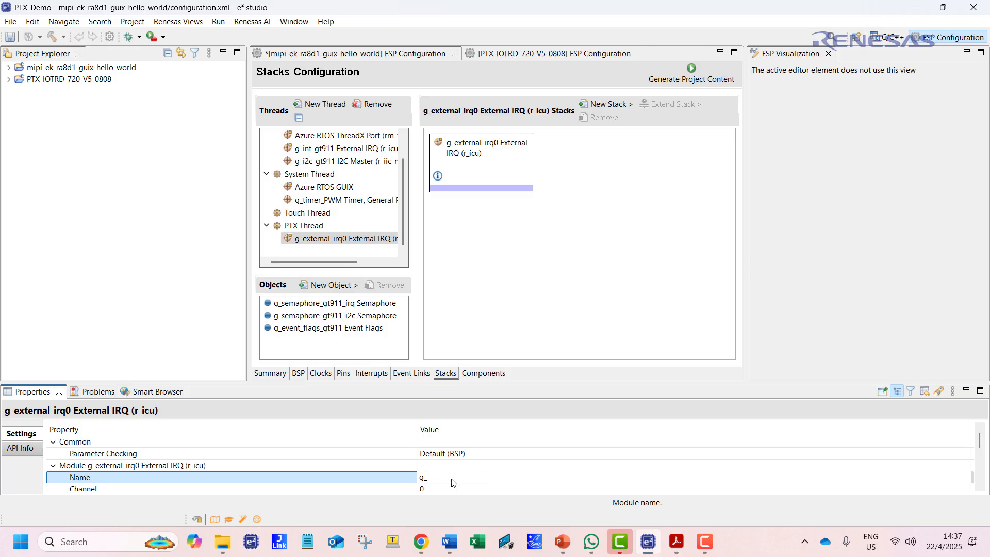
text(ext_irq)
key(Return)
Set the g_ext_irq module's hardware channel to 1
scroll(453, 479, down, 1)
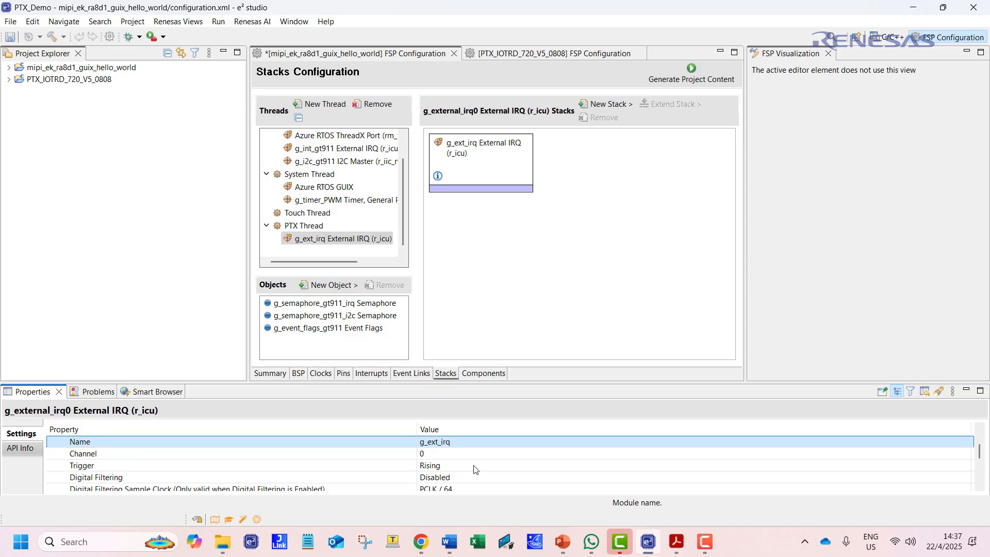
click(445, 455)
key(Return)
Set the g_ext_irq callback to ptxPLAT_GPIO_IsrCallback and its pin interrupt priority to Priority 3
scroll(445, 461, down, 1)
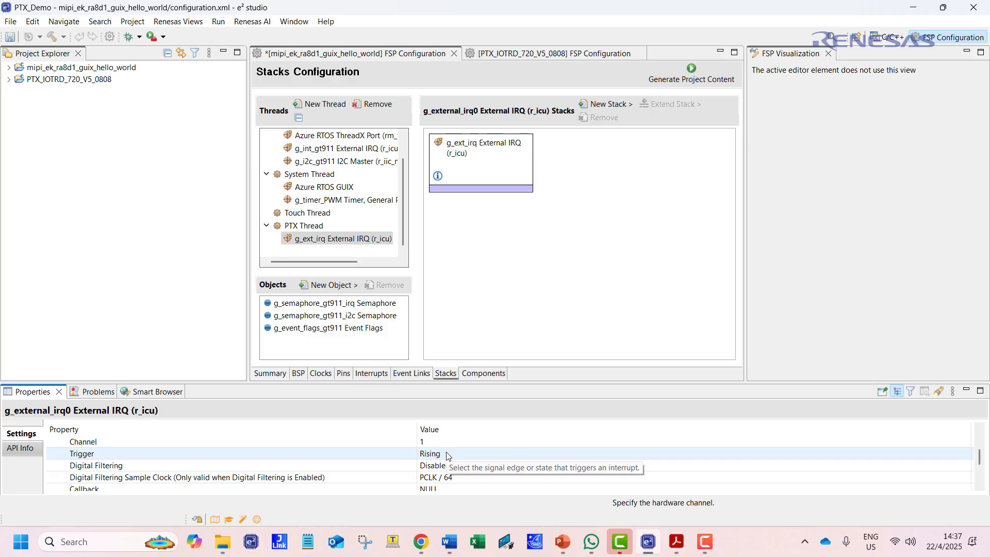
scroll(447, 456, down, 1)
click(450, 456)
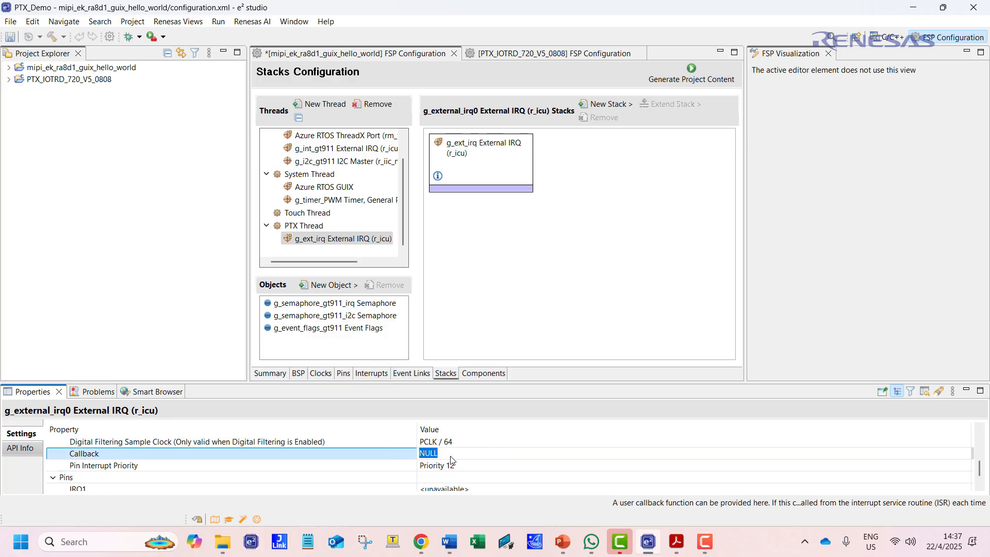
text(ptxPLAT_GPIO_IsrCallback)
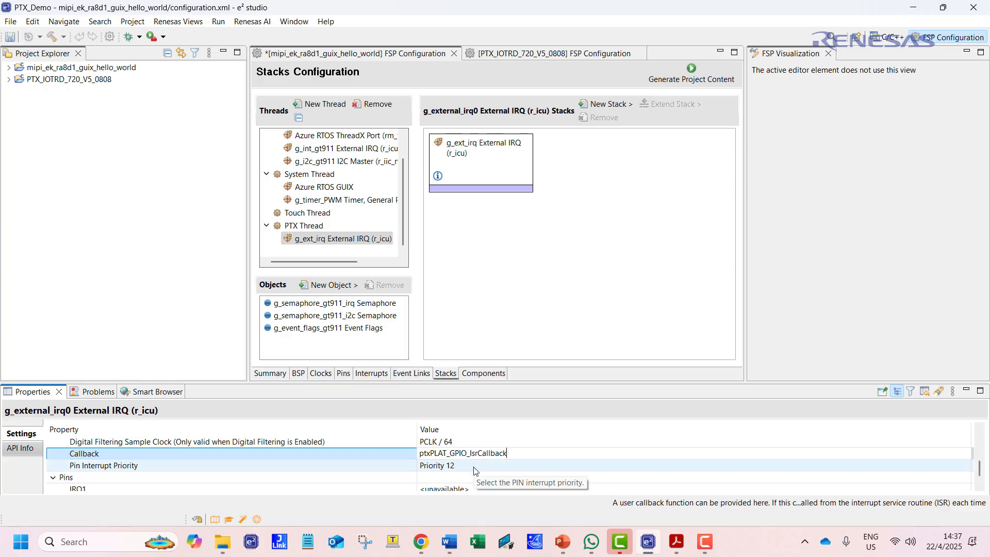
click(470, 465)
click(474, 465)
click(447, 320)
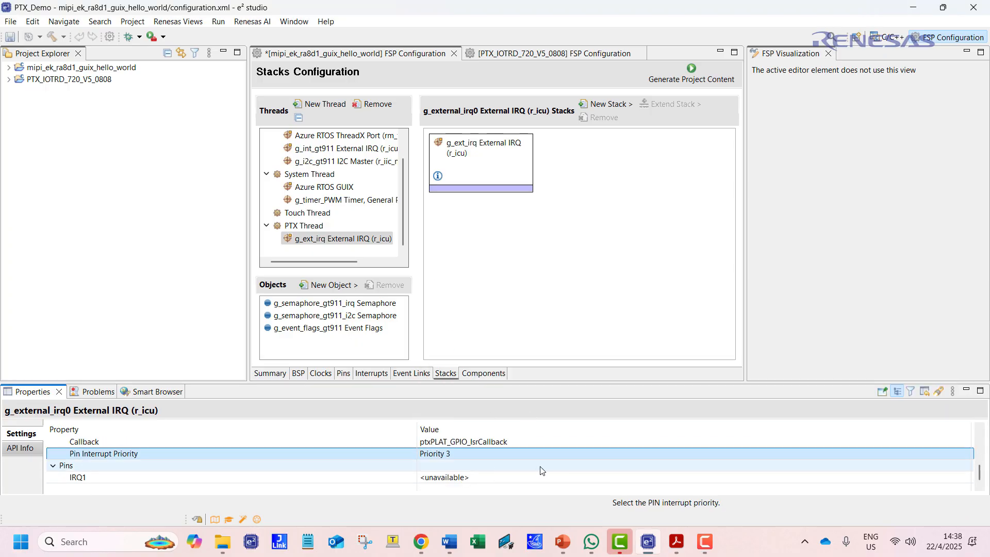
Open the pin configuration for IRQ1, set its operation mode to Custom and assign it to P508
click(442, 477)
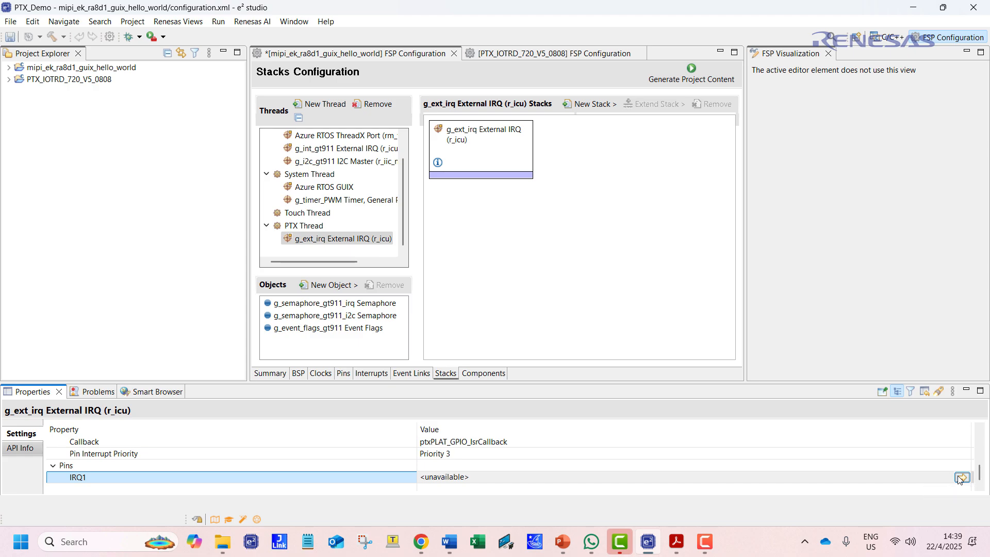
click(961, 477)
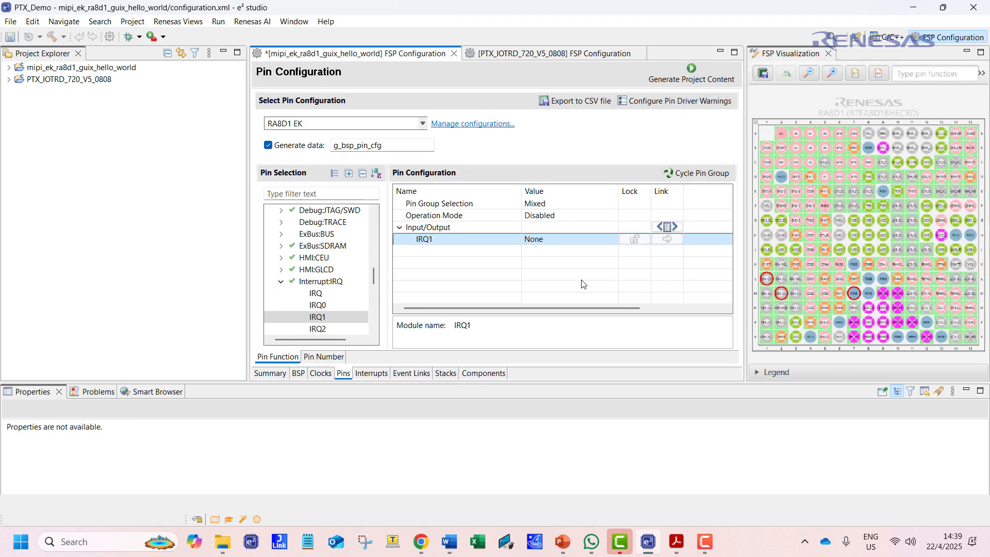
click(671, 239)
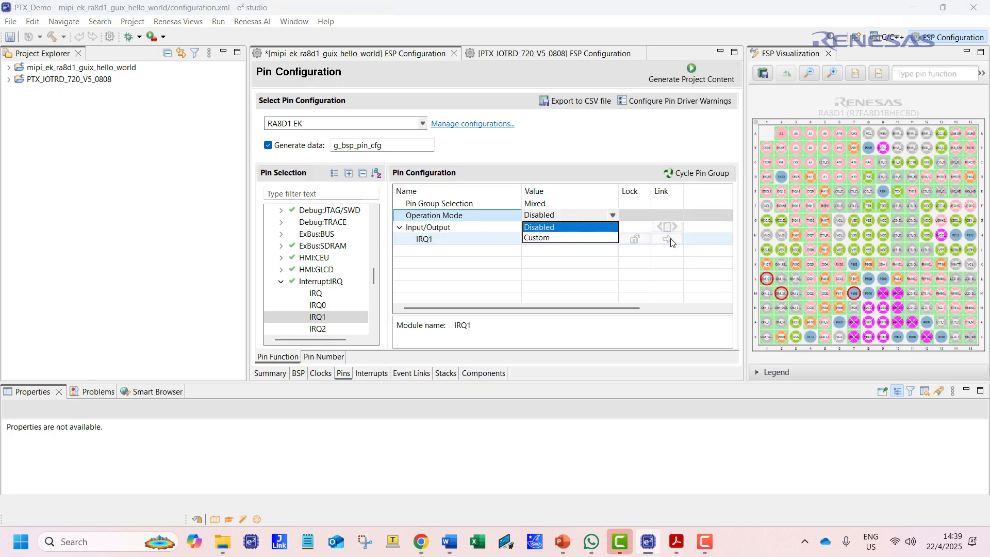
click(566, 216)
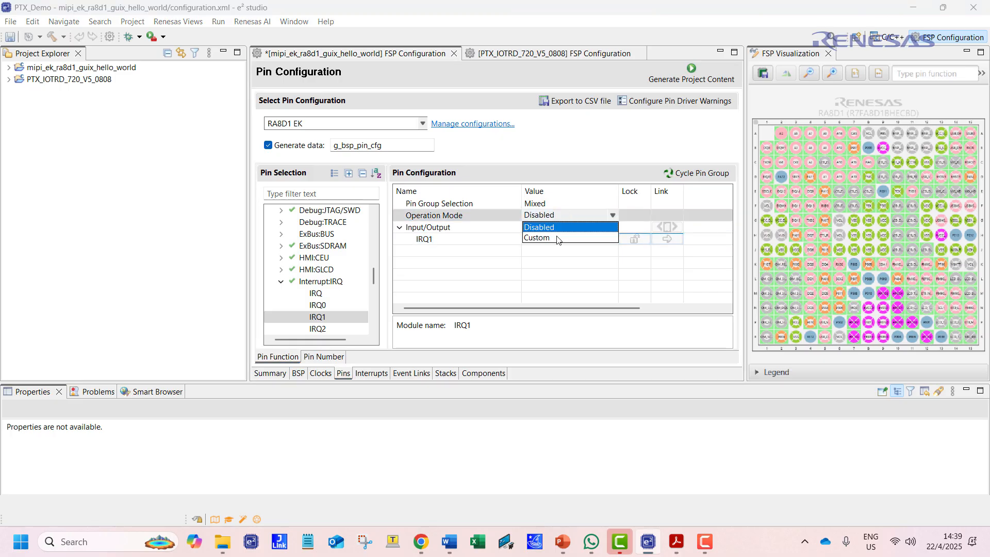
click(557, 239)
click(558, 239)
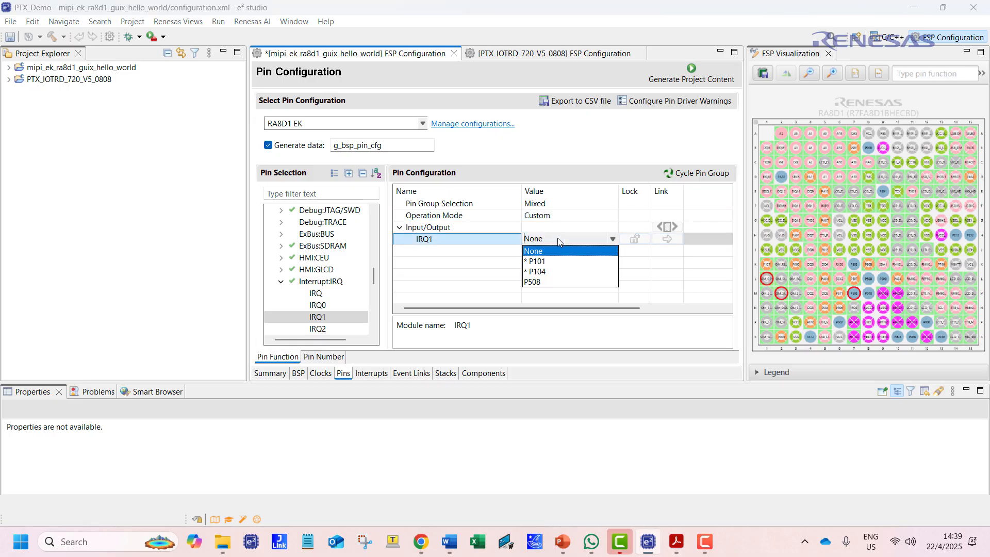
click(539, 283)
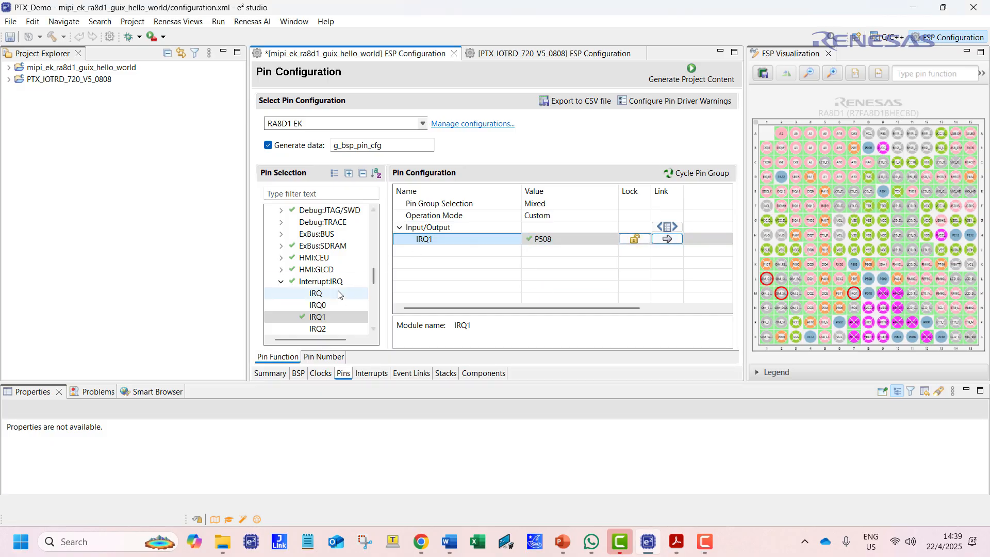
Examine the pin configuration of P508 in port P5, including its mode and IRQ assignment
scroll(326, 302, up, 5)
scroll(326, 301, down, 10)
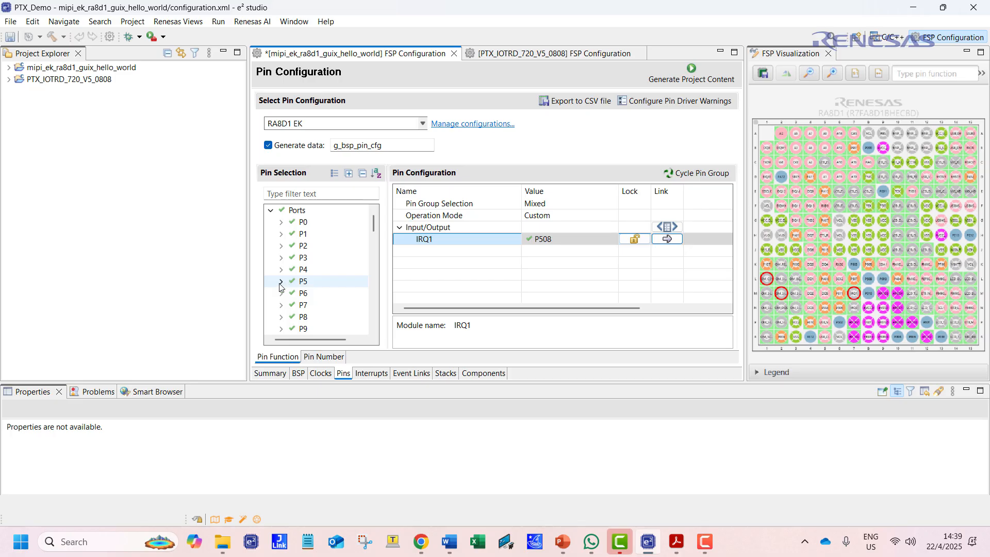
click(319, 317)
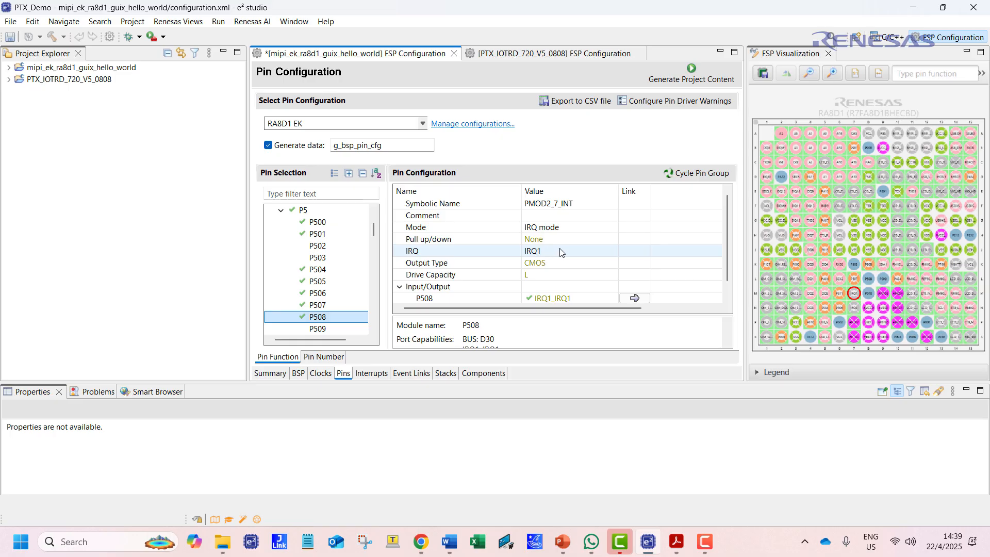
scroll(558, 252, down, 1)
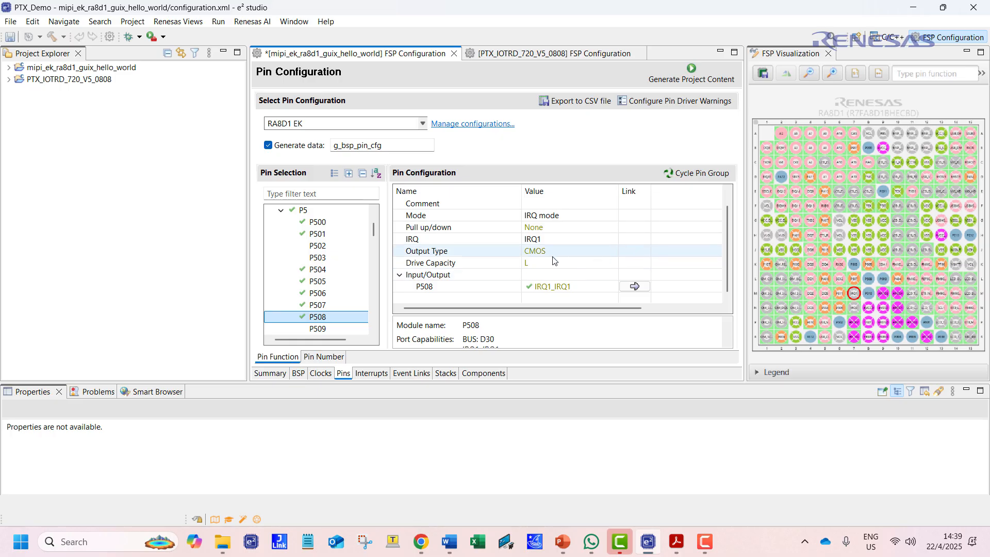
scroll(554, 262, up, 1)
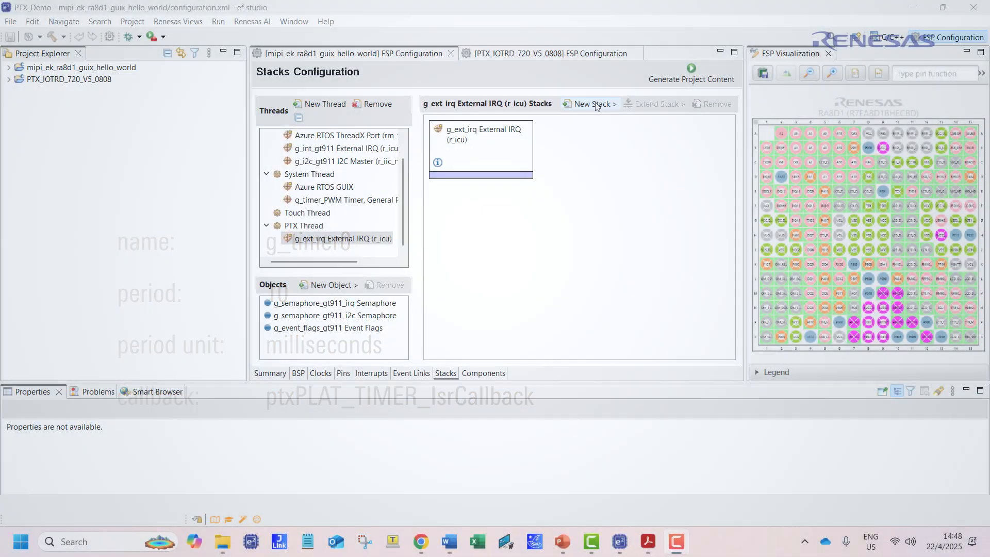
Add a Timer, General PWM (r_gpt) stack to the PTX Thread
click(595, 106)
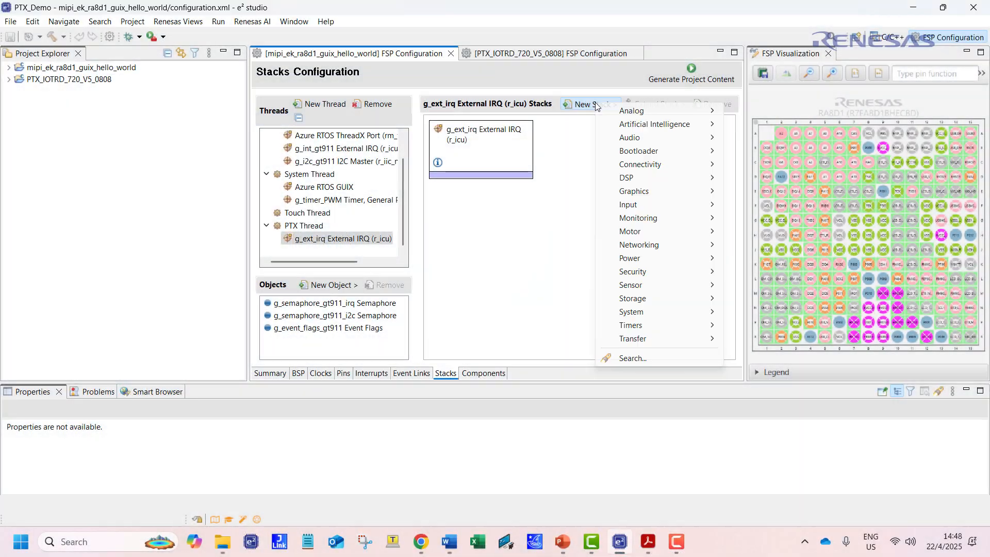
mouse_move(651, 329)
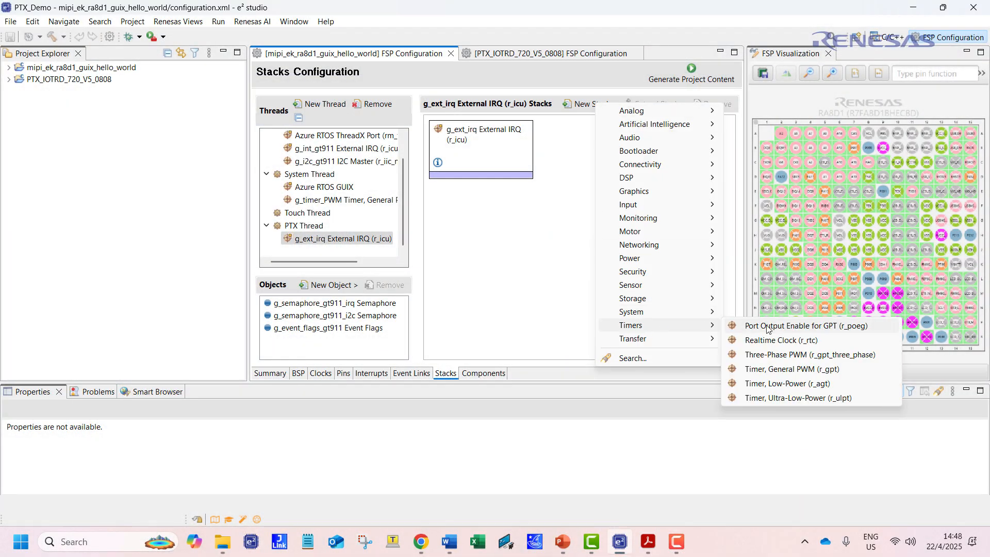
click(779, 369)
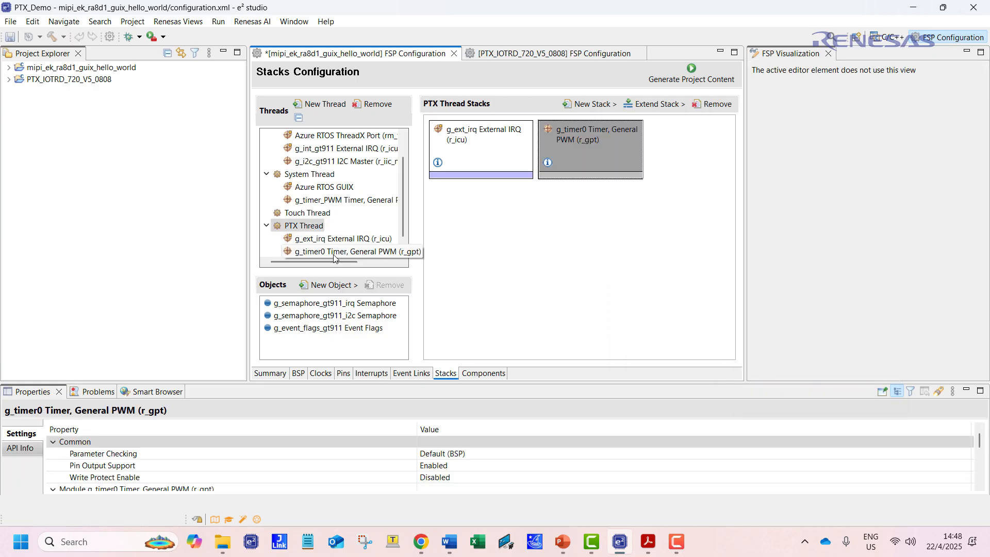
Set the g_timer0 period to 10 with Milliseconds as the period unit, and save the configuration
scroll(461, 464, down, 3)
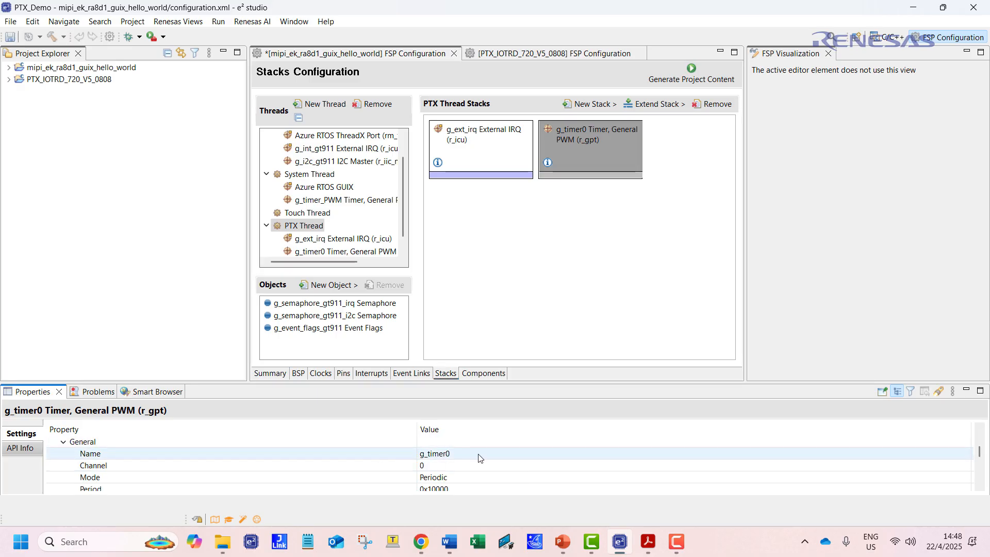
scroll(446, 465, down, 1)
click(448, 454)
text(10)
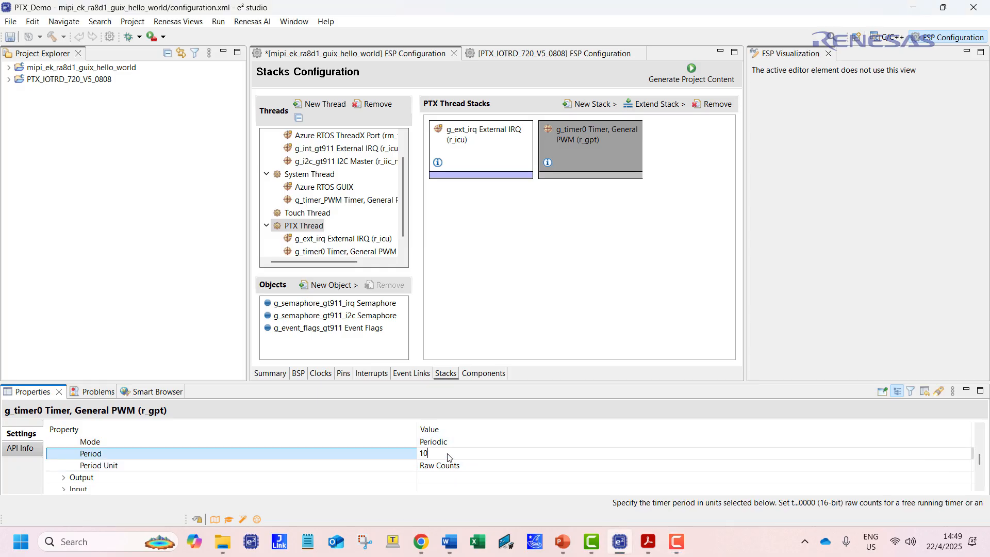
click(448, 465)
click(449, 466)
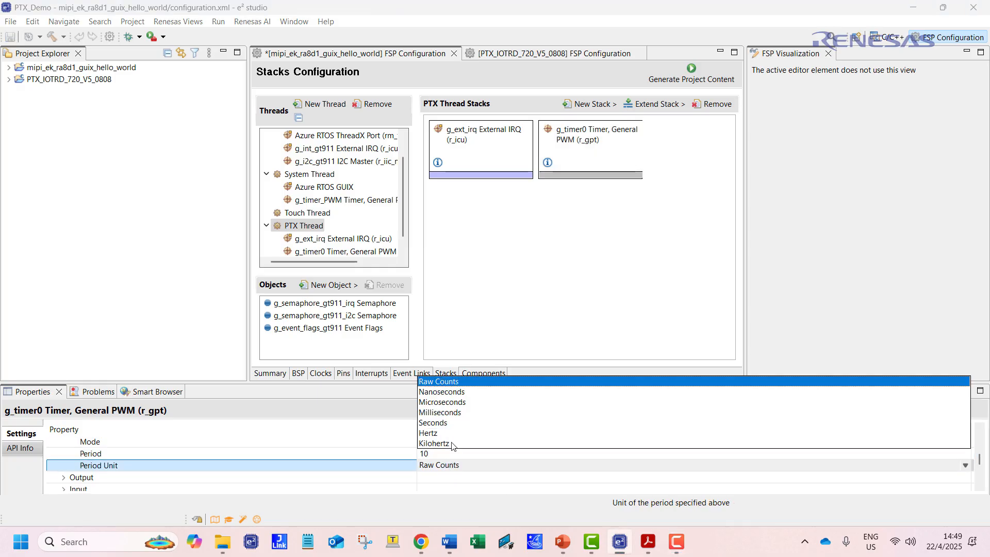
click(444, 413)
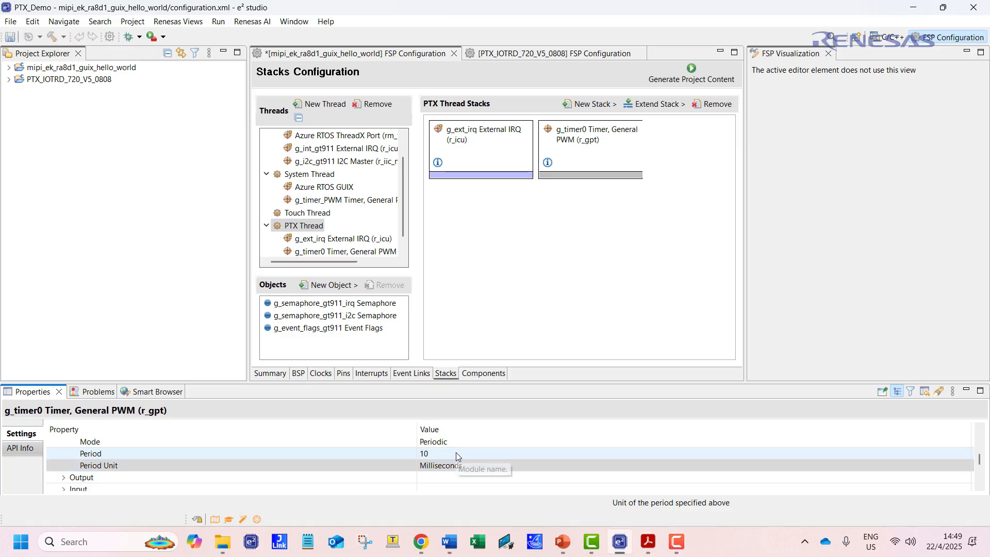
key(ctrl+s)
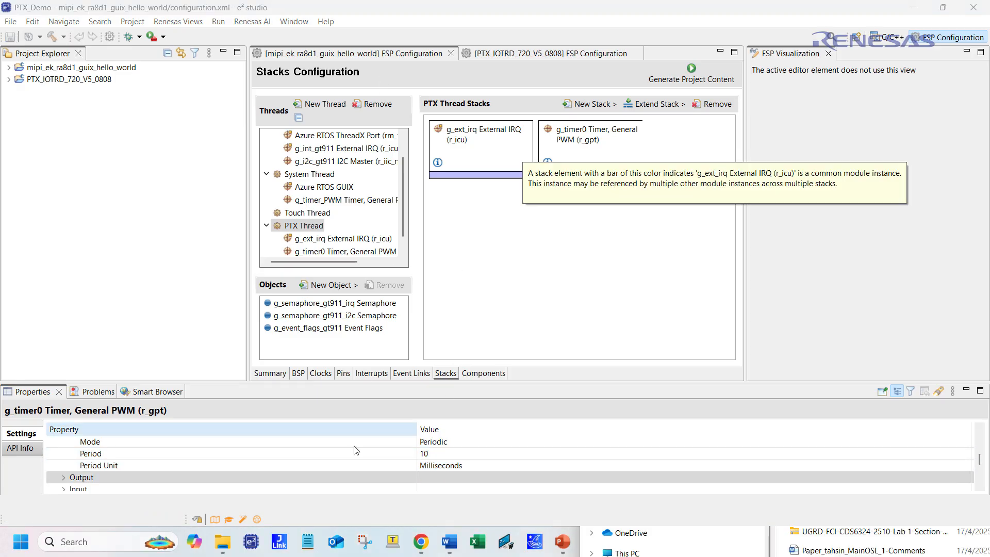
Set the g_timer0 interrupt callback to ptxPLAT_TIMER_IsrCallback
scroll(232, 468, down, 1)
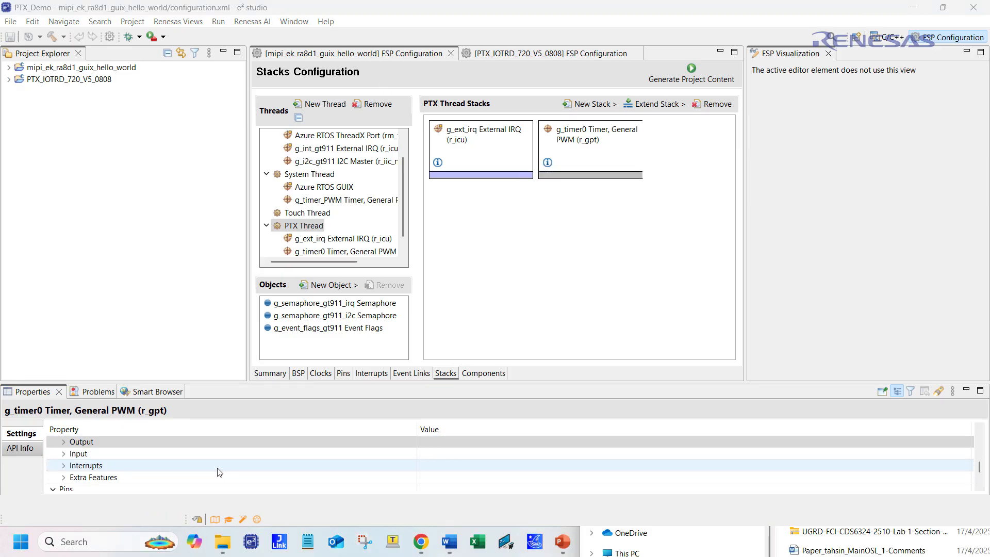
click(63, 466)
click(446, 454)
text(ptx)
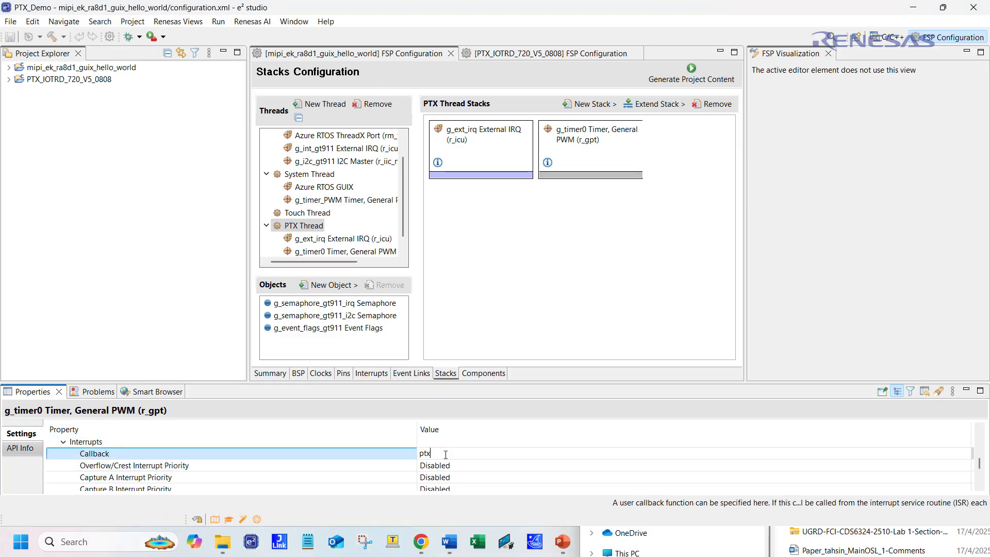
text(_)
text(LAT_TIMER_)
text(IsrCallback)
key(Return)
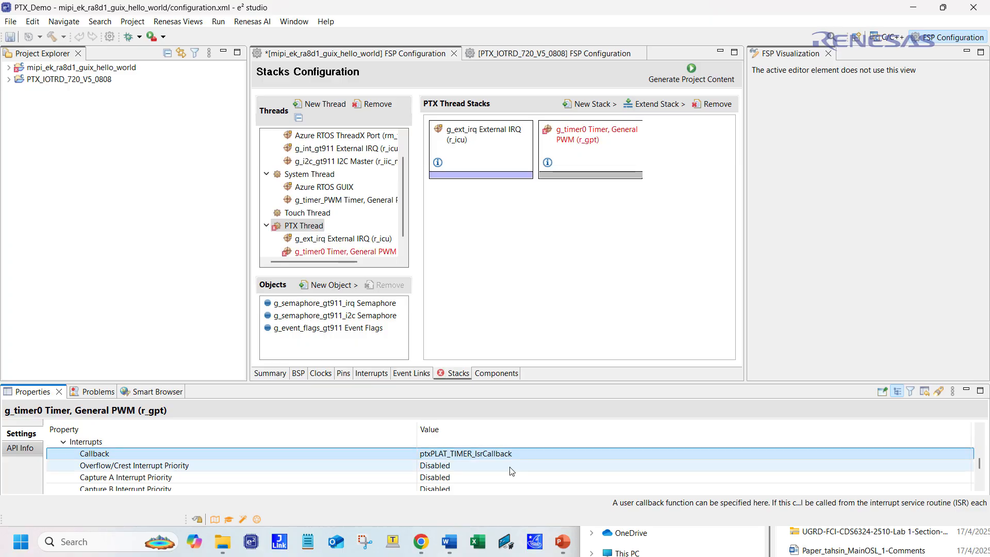
Set the g_timer0 Overflow/Crest Interrupt Priority to Priority 3 and save the configuration
scroll(478, 469, down, 1)
scroll(493, 472, up, 1)
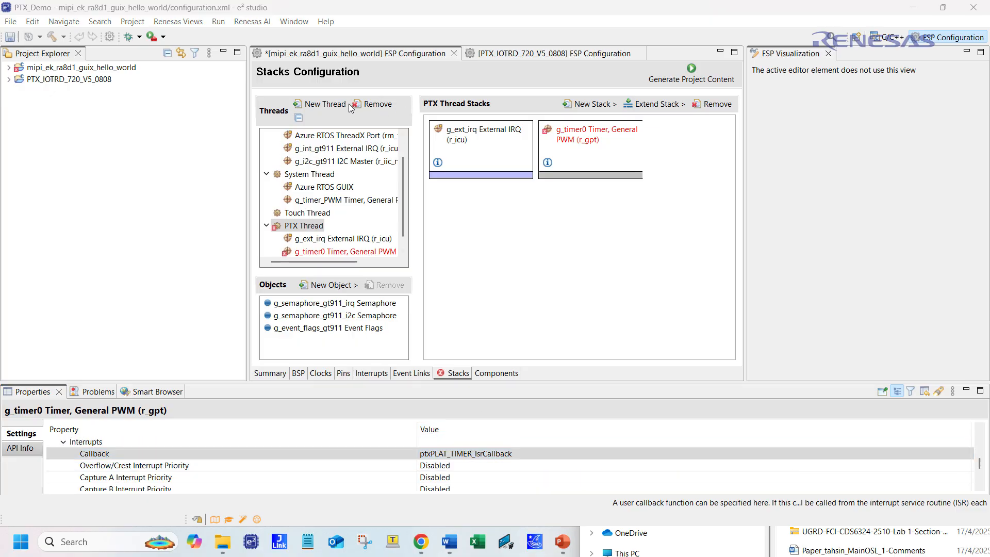
scroll(479, 469, up, 1)
scroll(454, 475, down, 1)
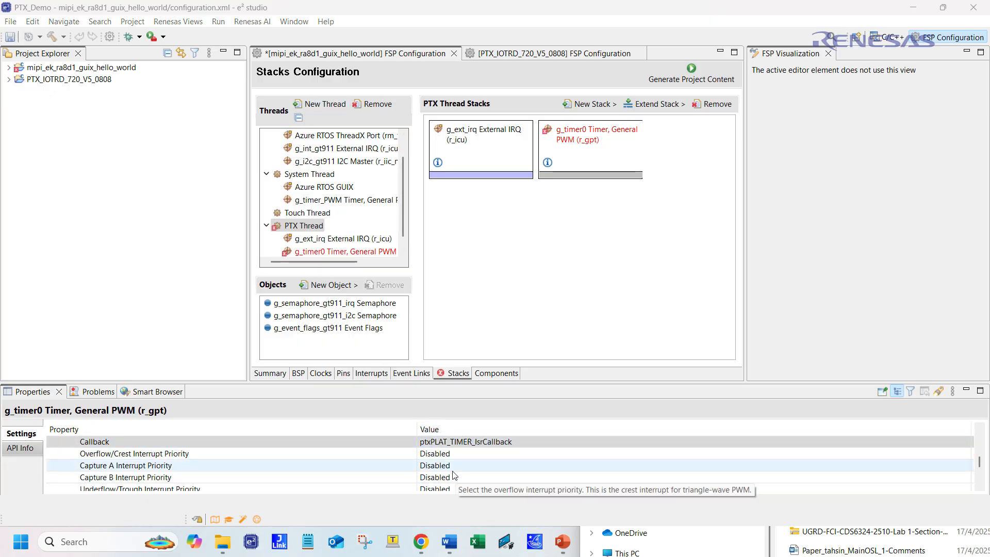
click(491, 452)
click(449, 298)
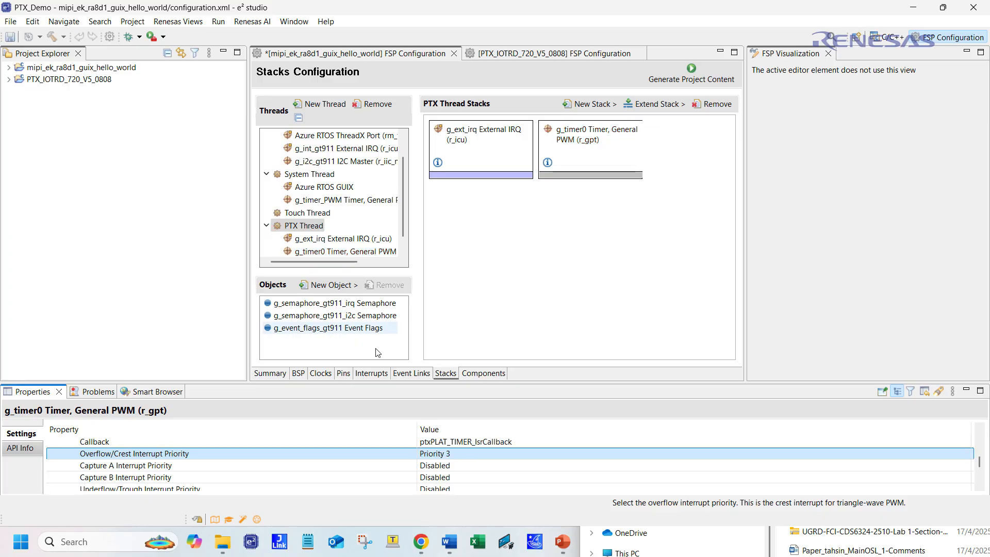
scroll(492, 447, down, 2)
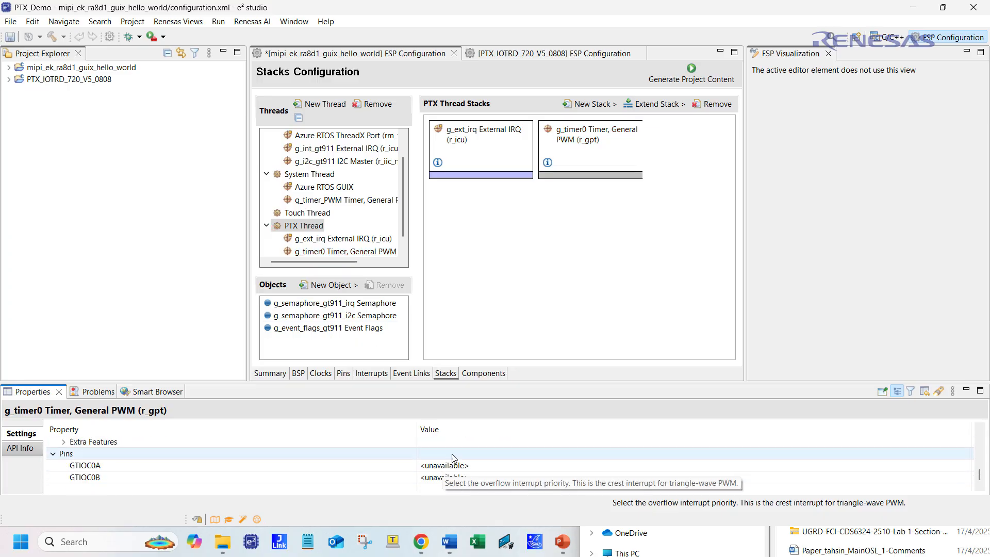
scroll(474, 462, up, 4)
scroll(474, 463, up, 1)
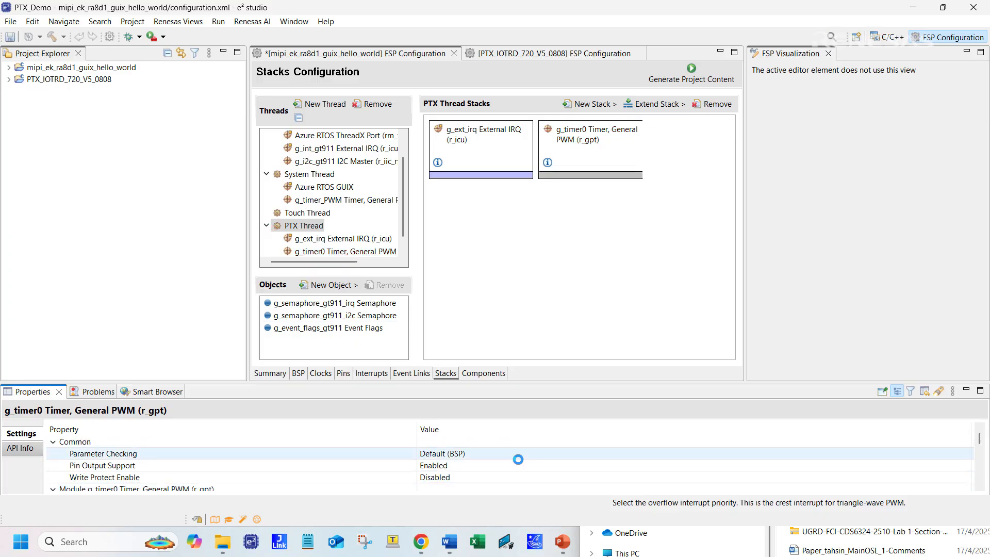
key(ctrl+s)
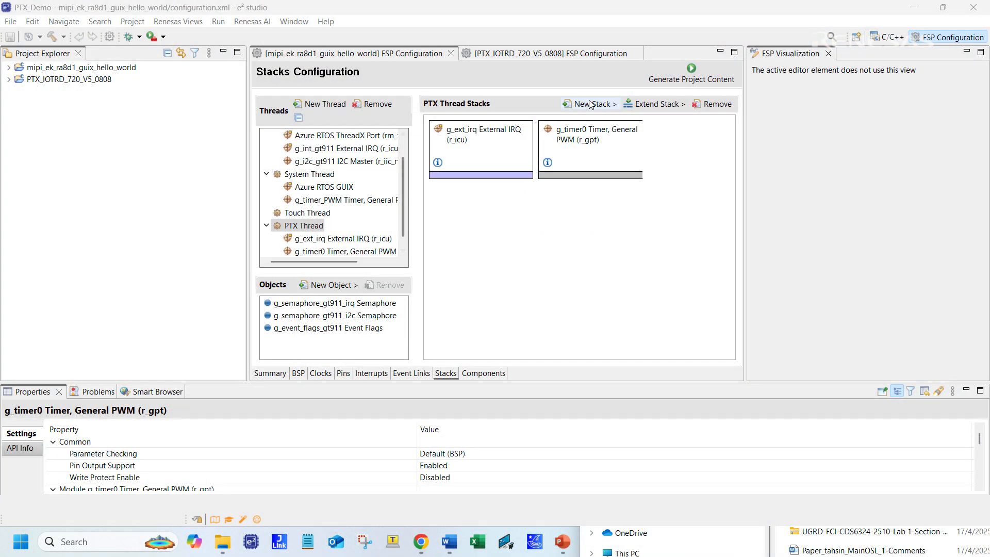
Add an SPI (r_sci_b_spi) stack to the PTX Thread and set its channel to 2
click(589, 103)
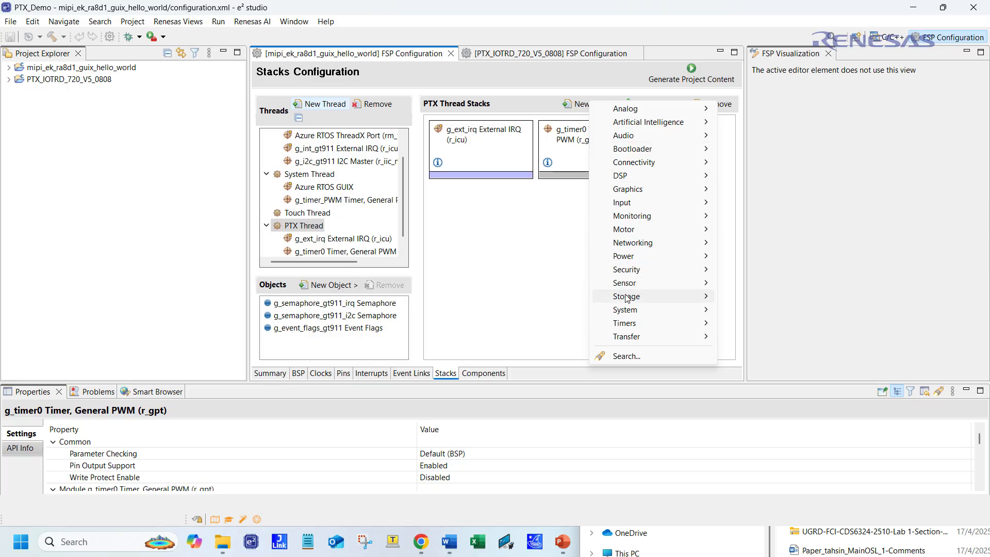
mouse_move(632, 164)
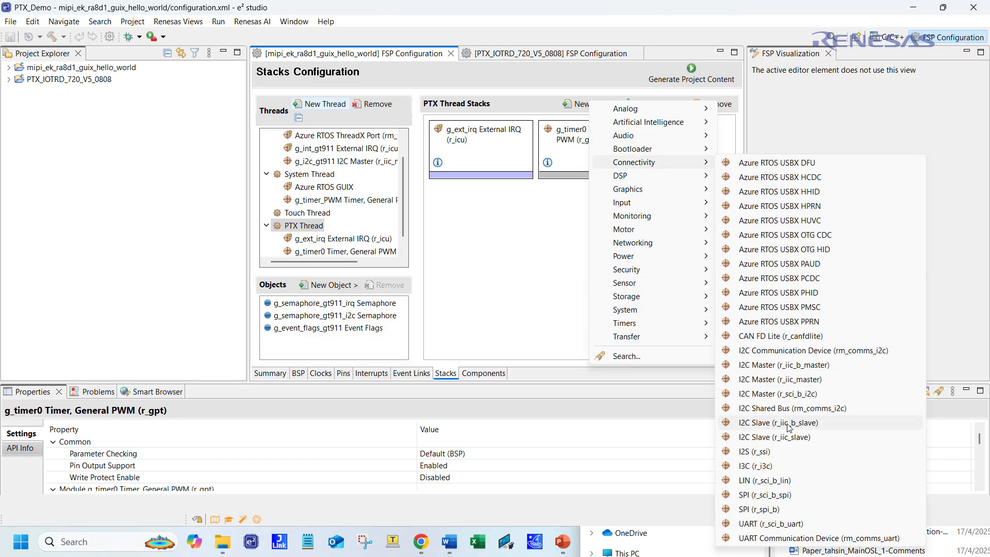
click(794, 497)
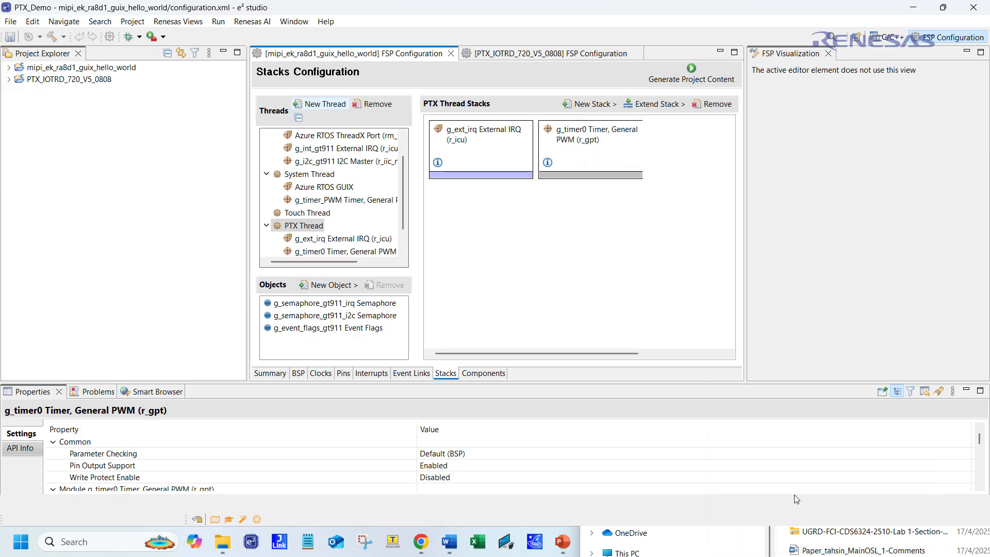
scroll(434, 468, down, 1)
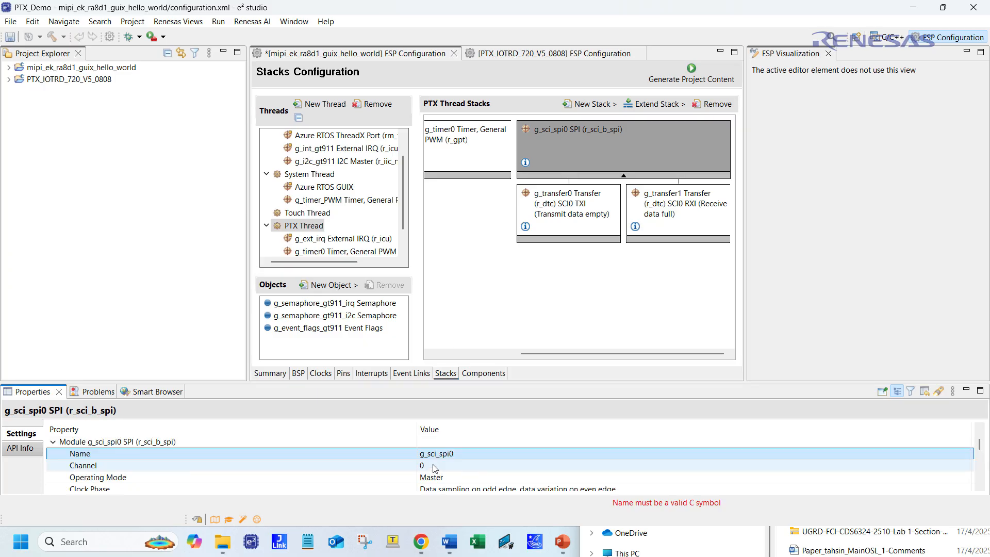
click(432, 467)
key(Return)
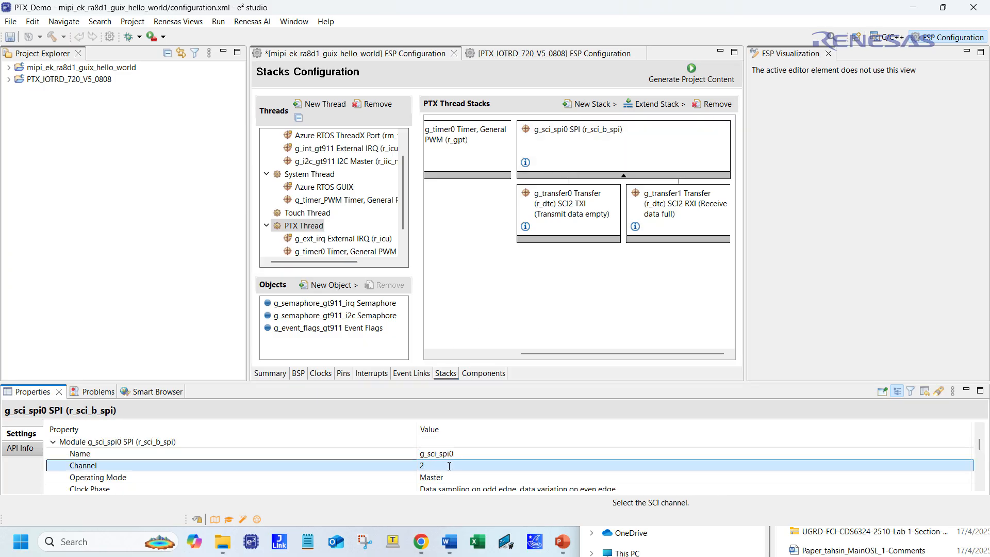
Set the g_sci_spi0 callback to ptxPLAT_SPI_TransferCallback
scroll(467, 460, down, 1)
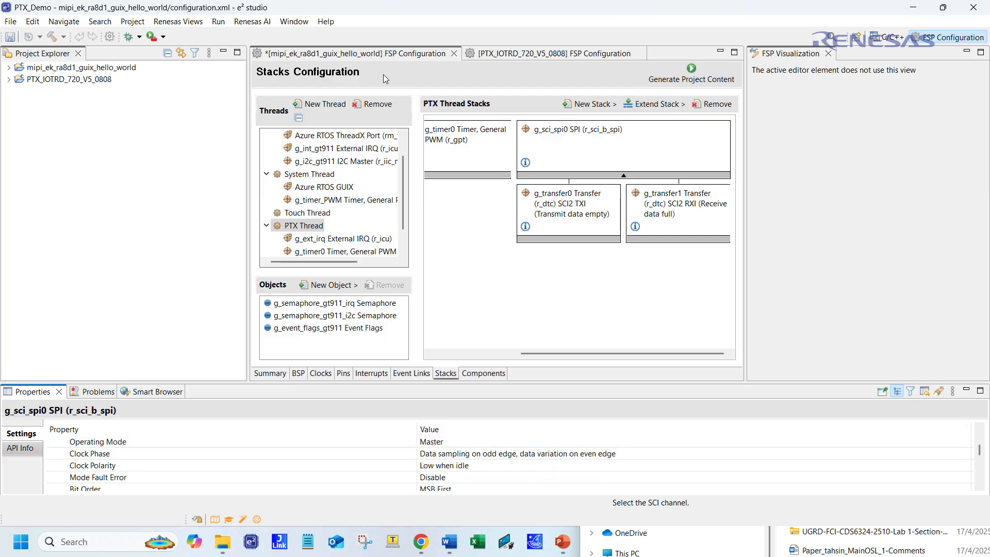
scroll(515, 464, up, 1)
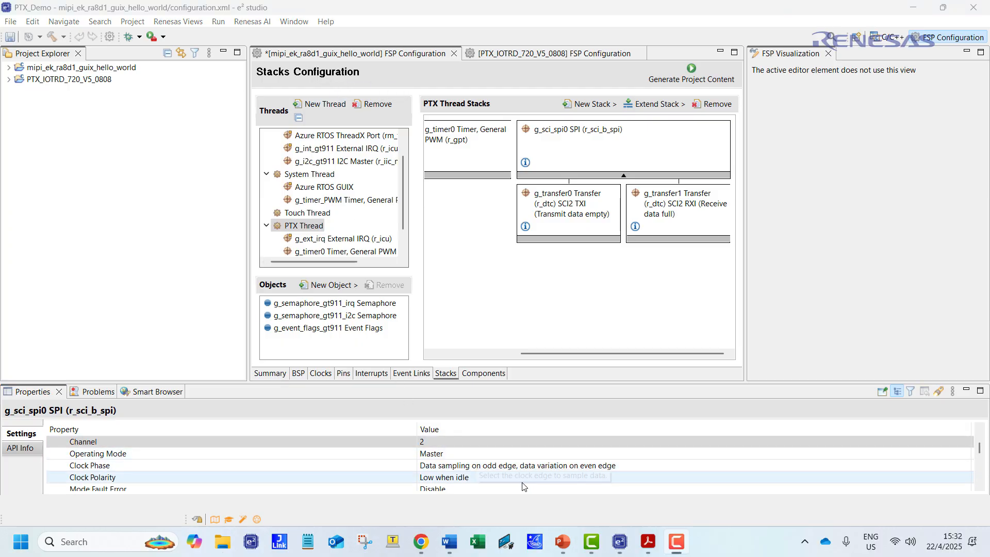
scroll(524, 482, down, 1)
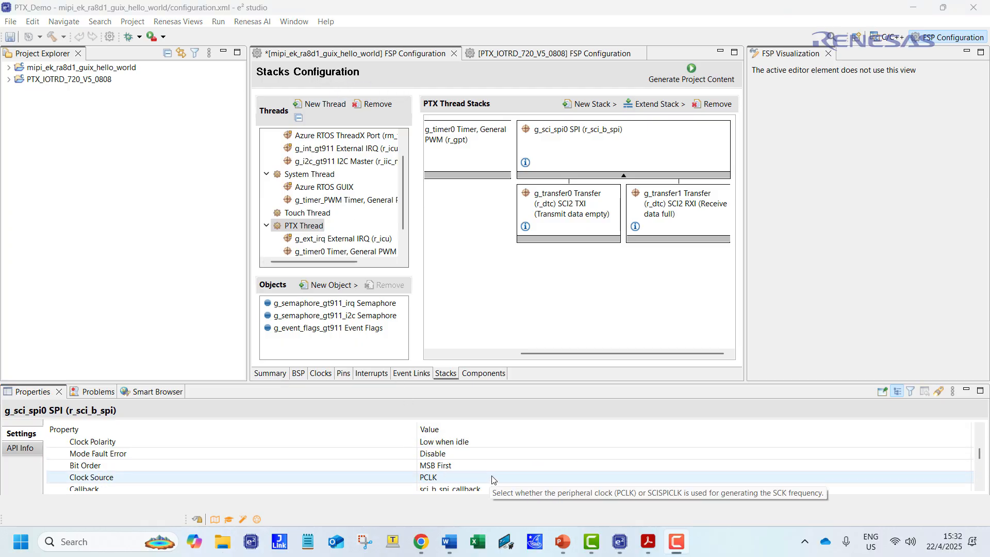
scroll(448, 466, down, 1)
click(439, 454)
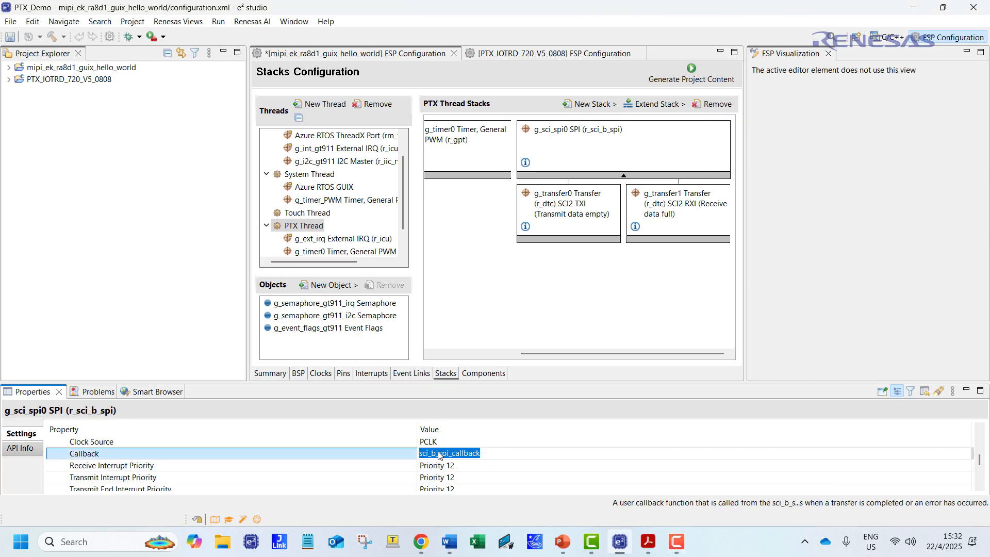
text(ptx)
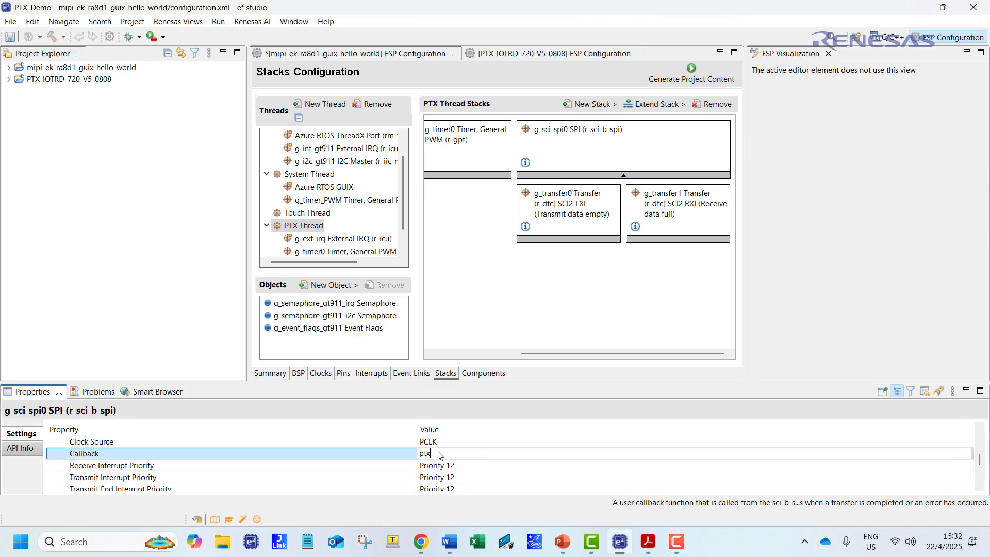
text(PLAT_SPI_TransferCallback)
key(Return)
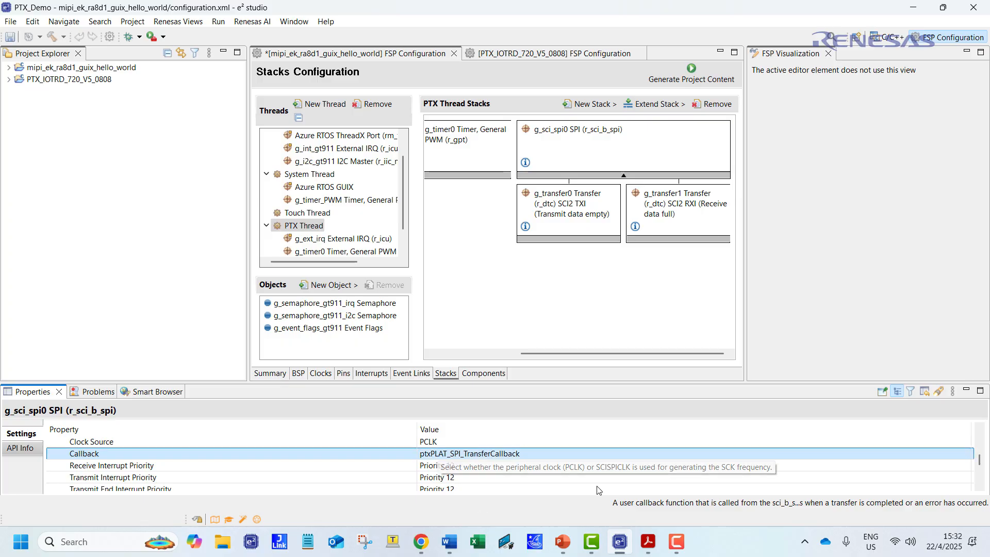
Set the g_sci_spi0 bitrate to 1000000
scroll(567, 481, down, 1)
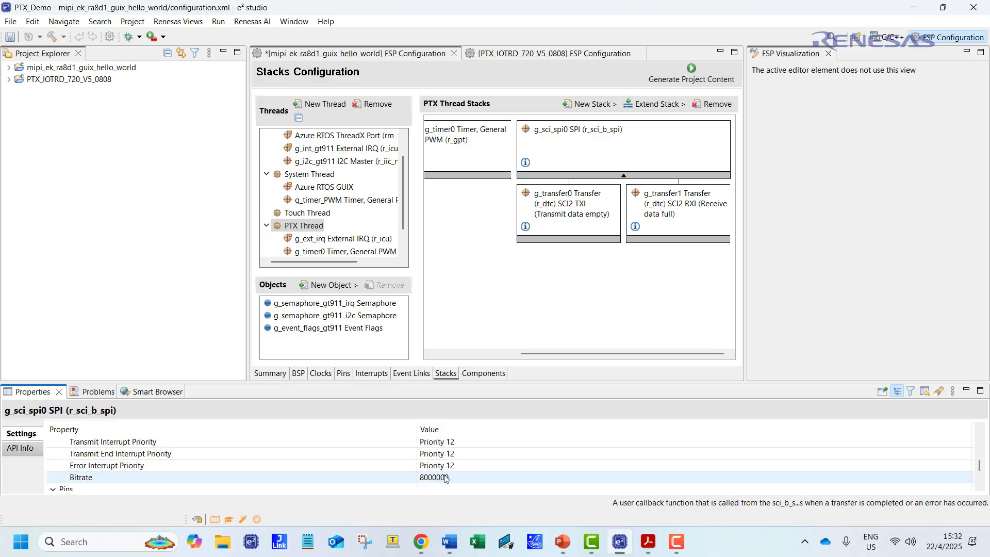
click(446, 477)
text(10)
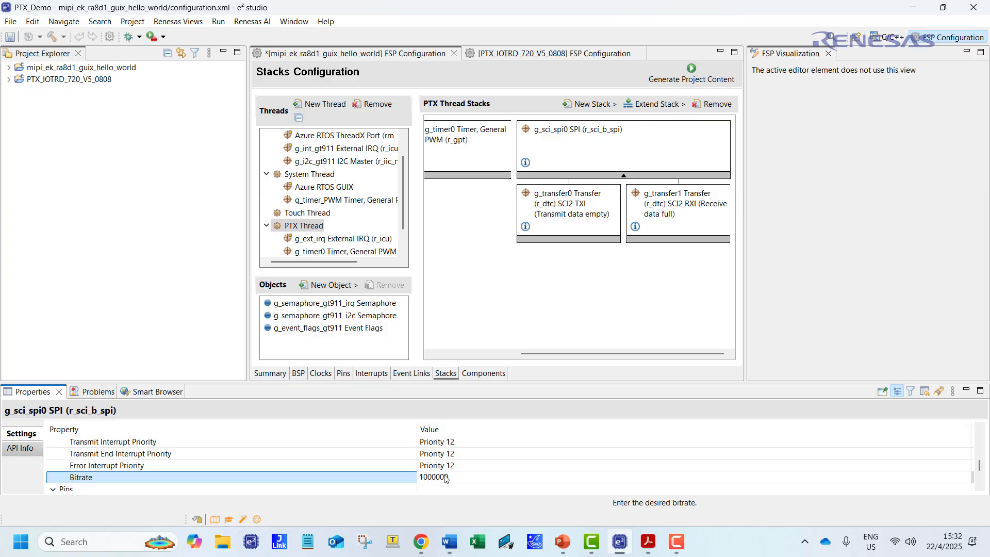
text(00000)
key(Return)
Set the CTS_RTS2 pin of SCI2 to None in the pin configuration, and save the configuration
scroll(451, 477, down, 2)
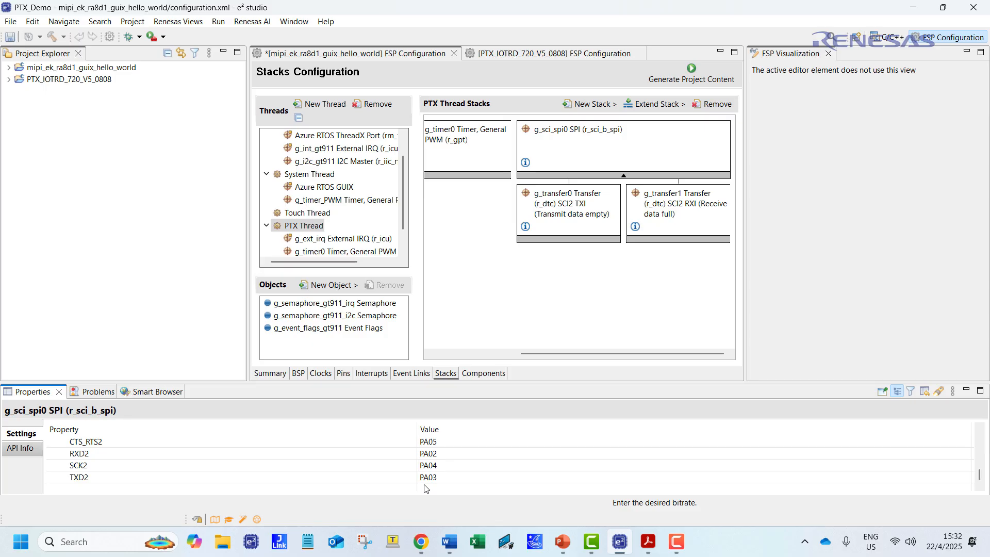
click(432, 442)
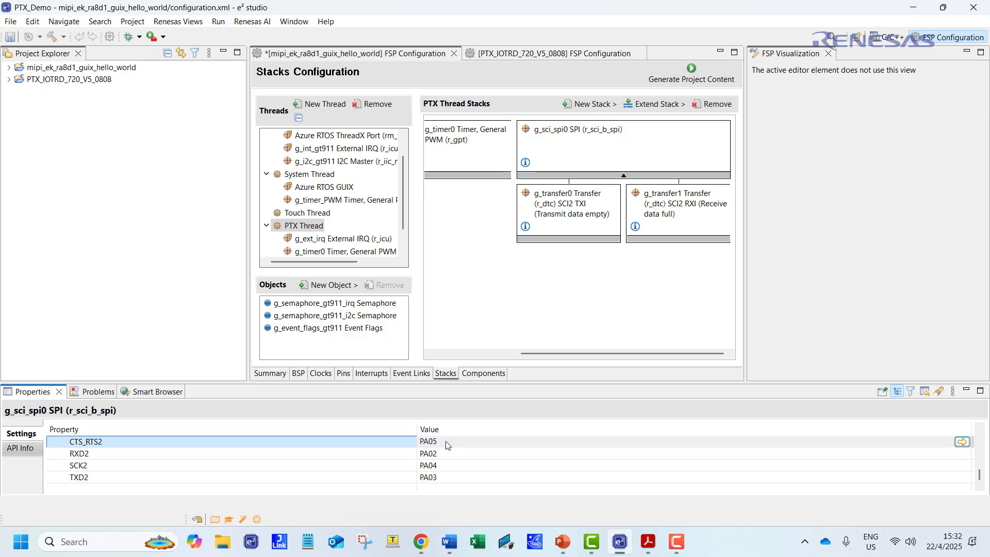
click(962, 441)
click(569, 251)
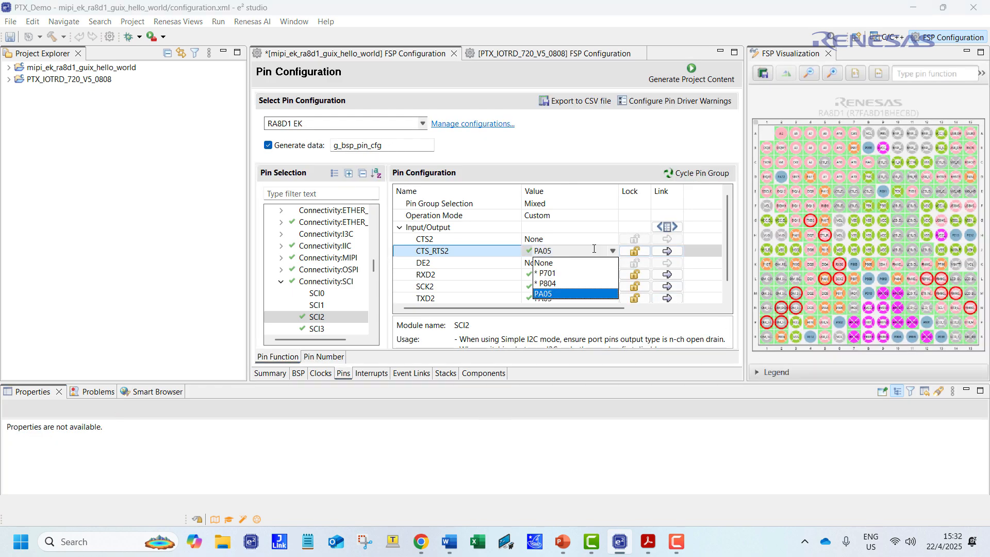
click(575, 263)
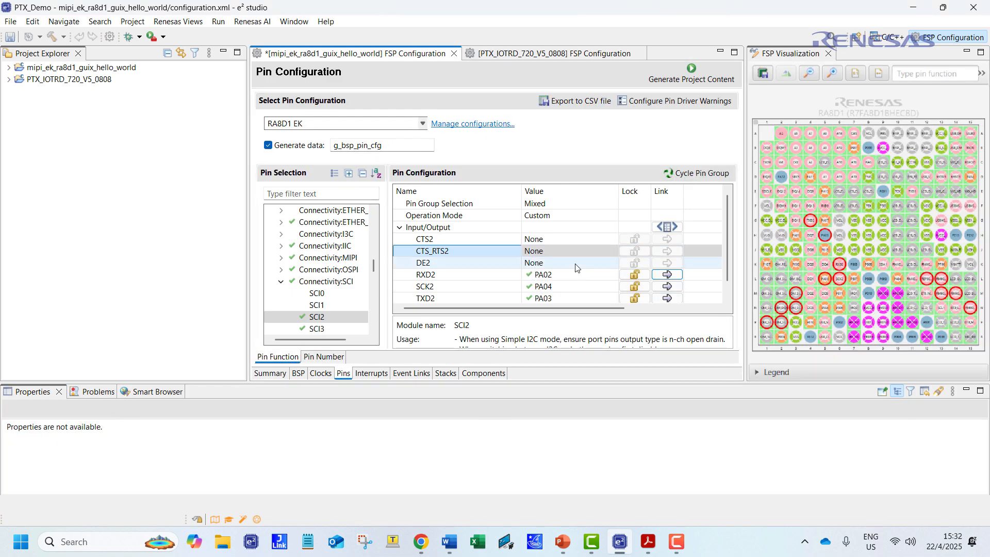
click(445, 373)
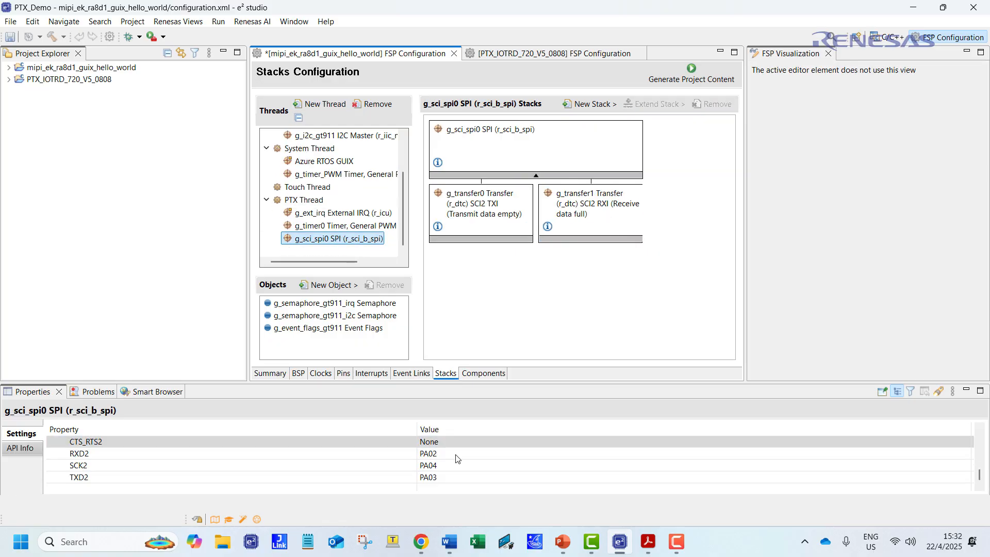
key(ctrl+s)
Set port pin PA05 to Output mode (Initial Low) and save the configuration
click(343, 373)
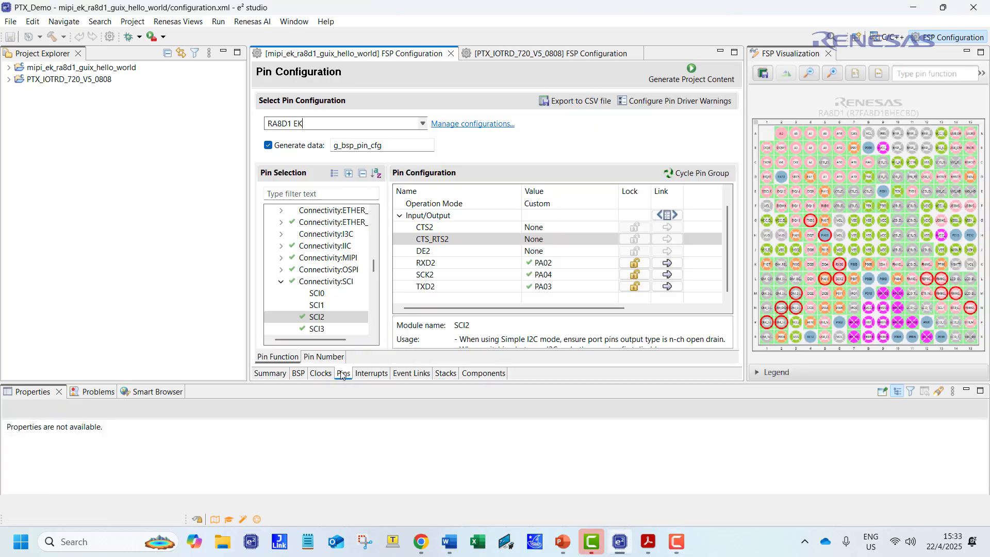
scroll(317, 303, up, 7)
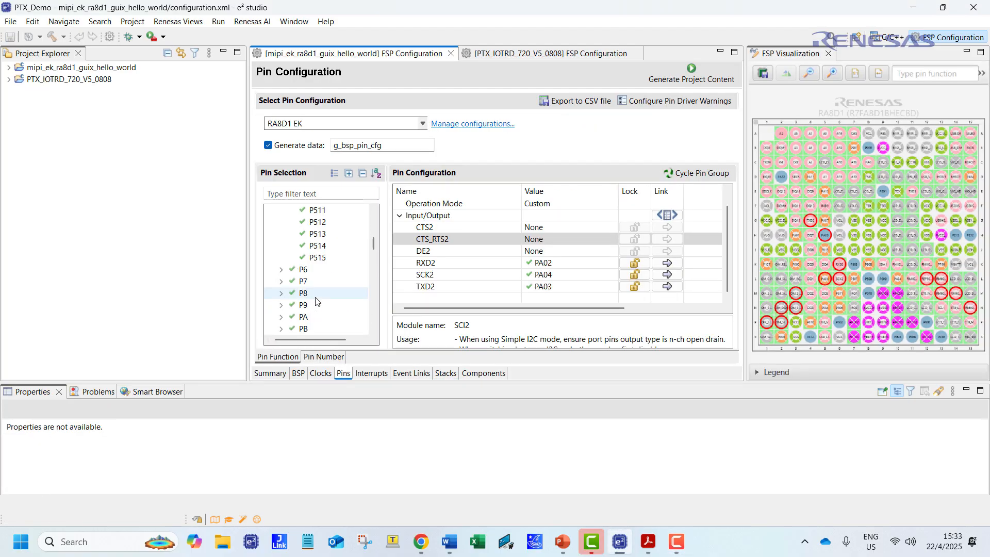
scroll(298, 295, down, 3)
click(281, 281)
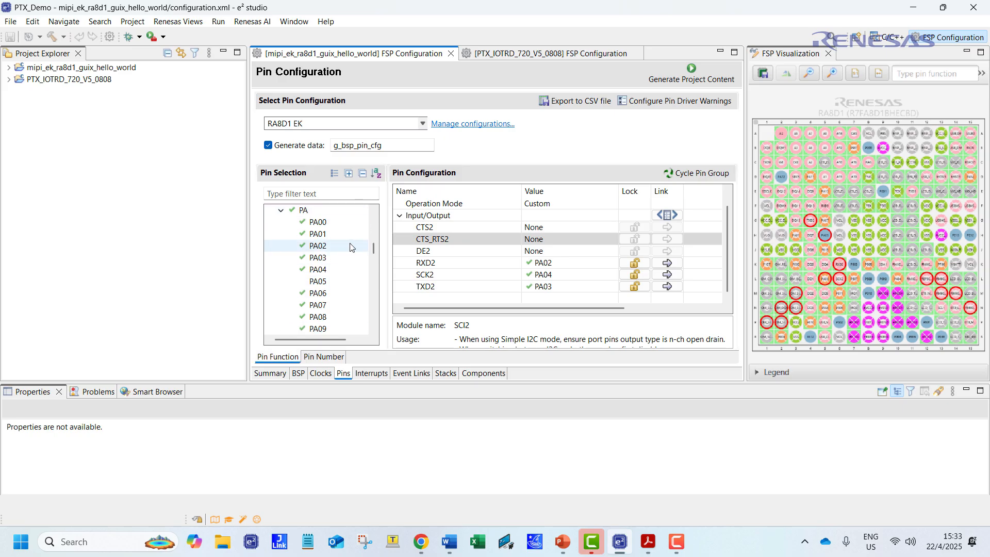
click(335, 281)
click(542, 228)
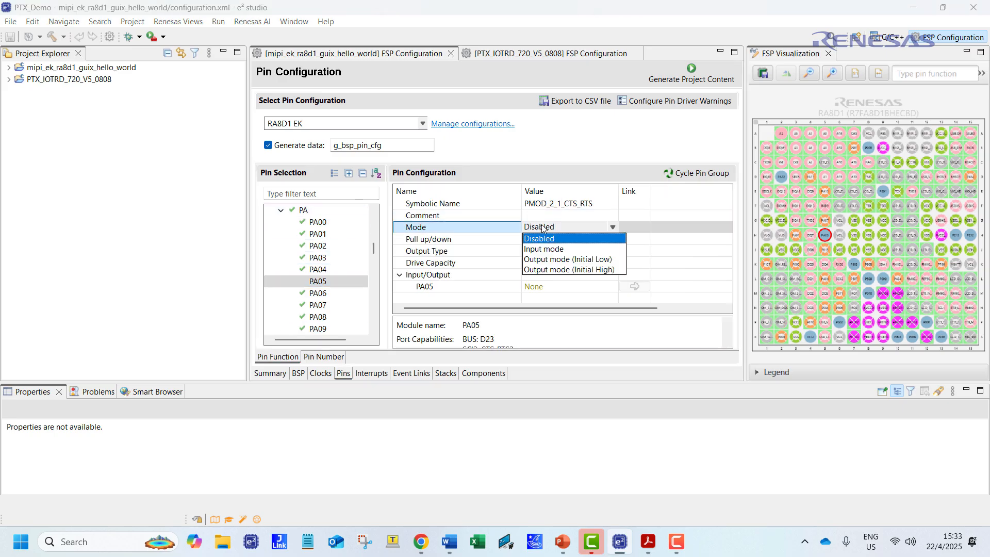
click(549, 259)
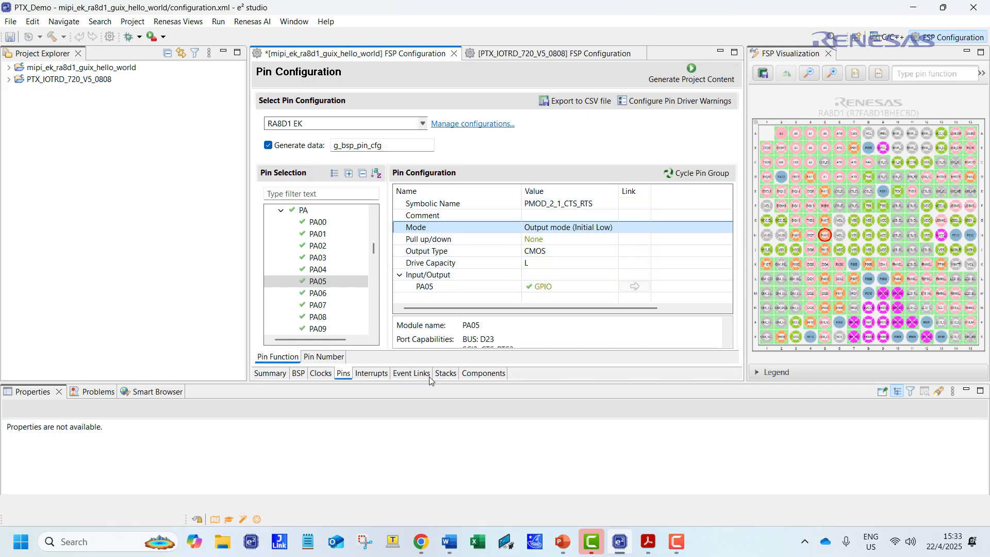
key(ctrl+s)
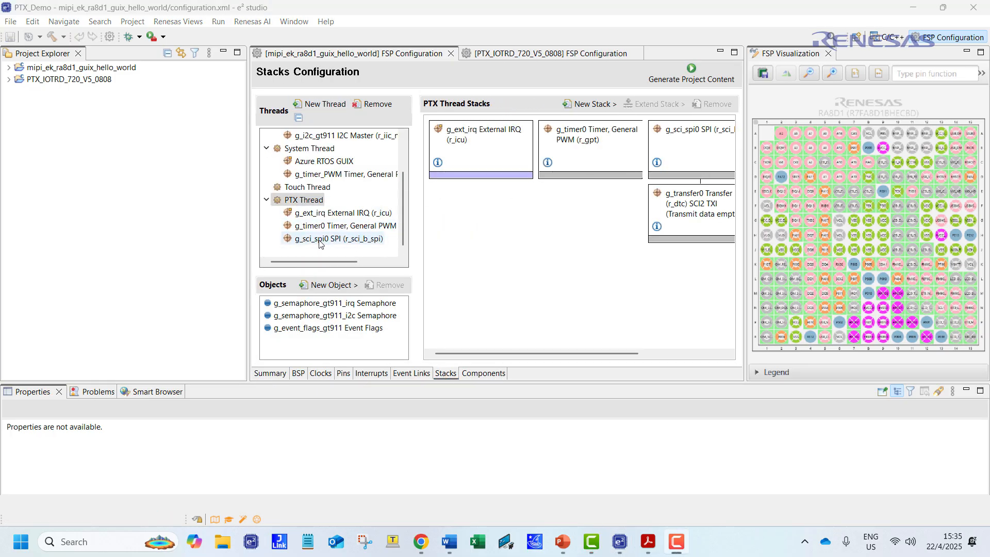
Rename the g_sci_spi0 SPI module of the PTX Thread to g_pmod2_spi
click(320, 239)
scroll(464, 461, up, 10)
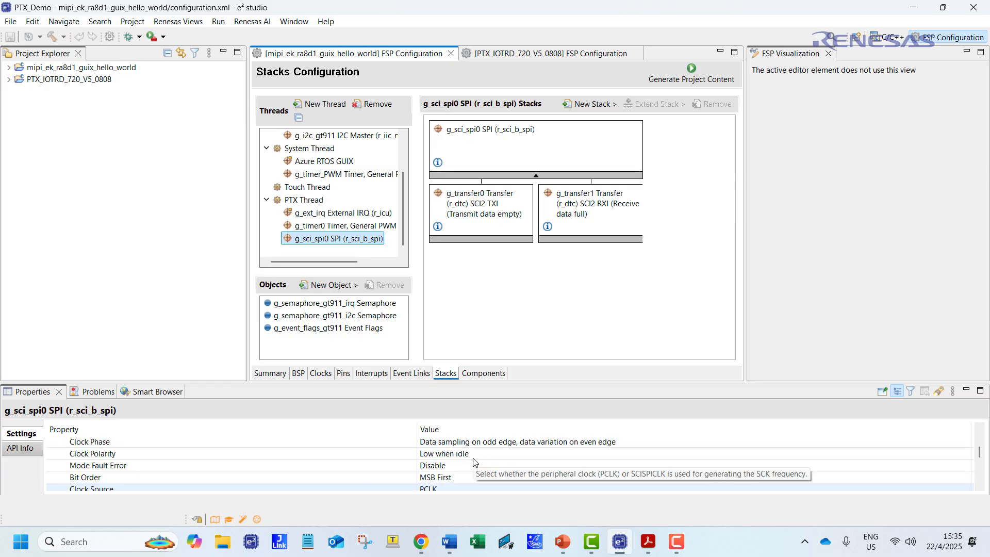
click(432, 445)
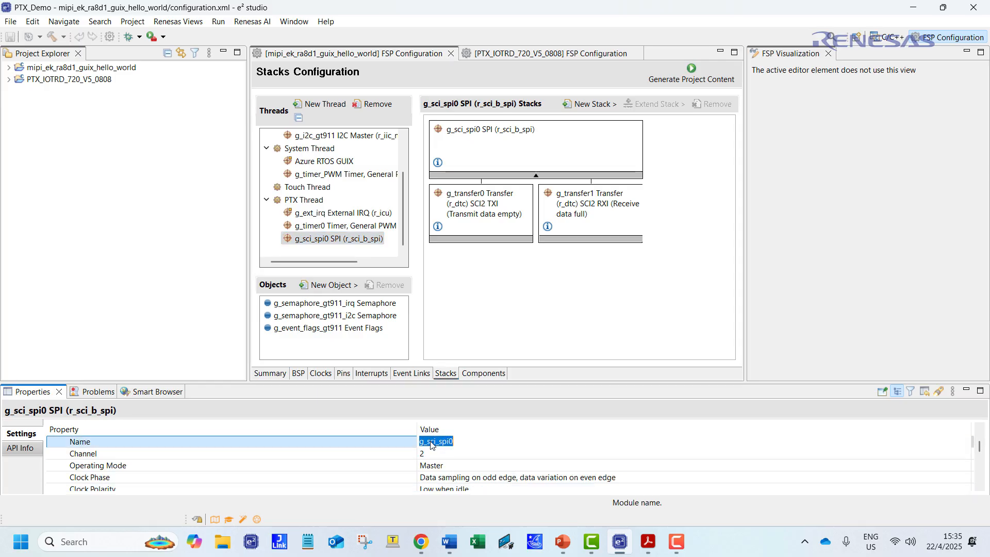
text(g)
key(Return)
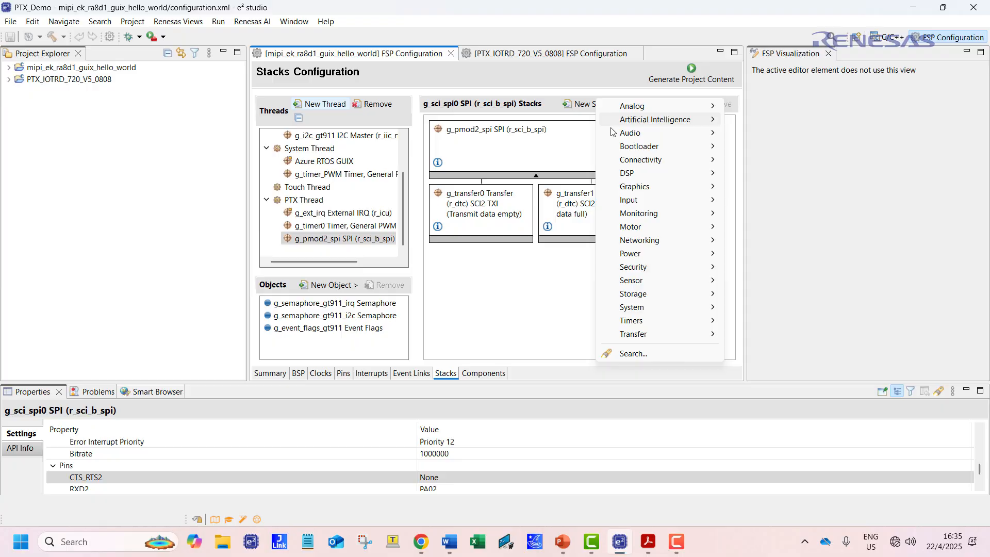
Add a UART (r_sci_b_uart) stack to the PTX Thread and select it for configuration
mouse_move(647, 162)
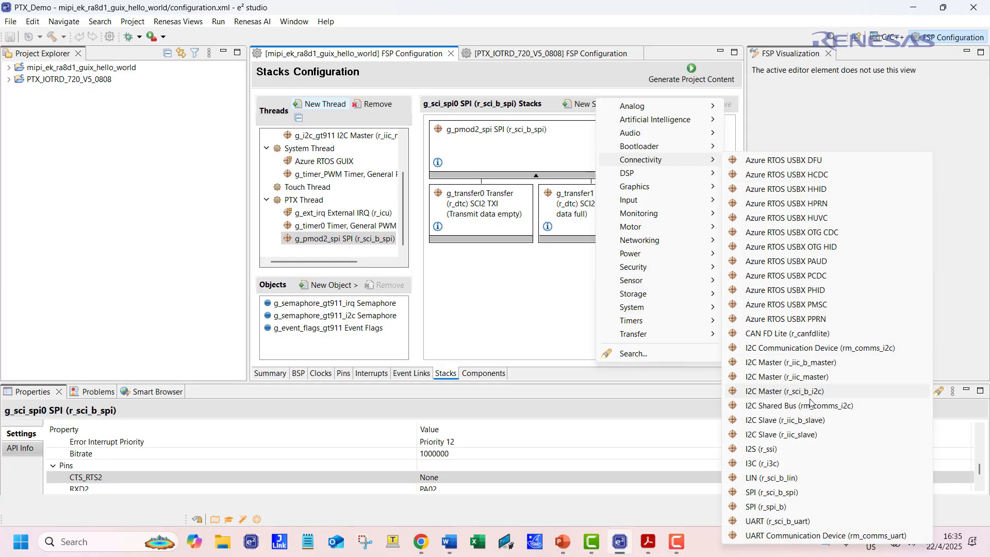
click(780, 521)
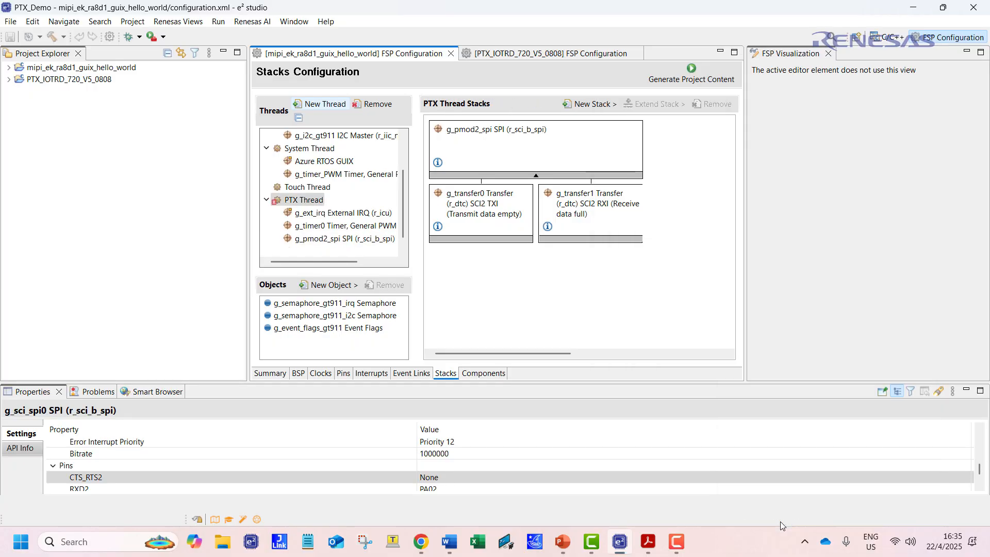
click(346, 241)
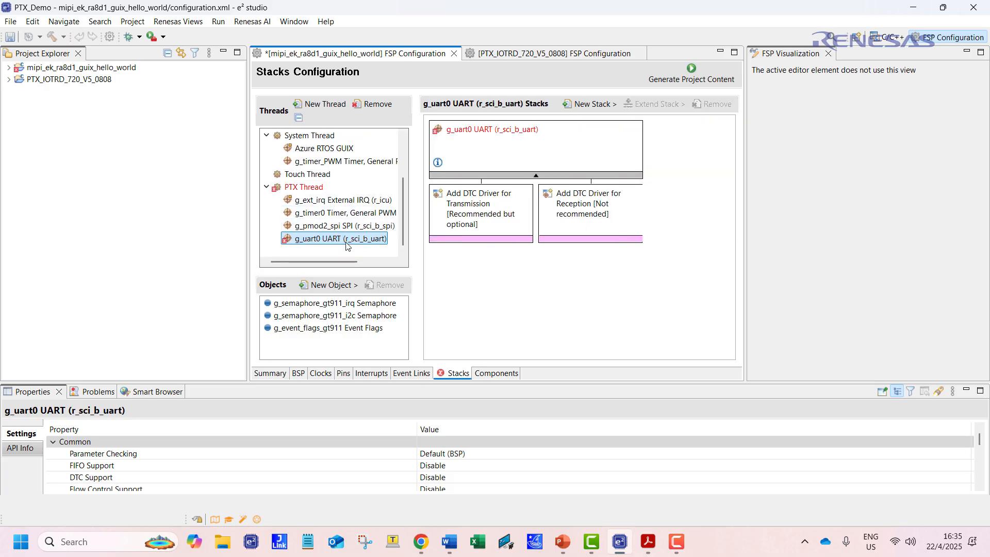
Name the new UART module g_uart_debug and set its channel to 9
scroll(453, 479, down, 3)
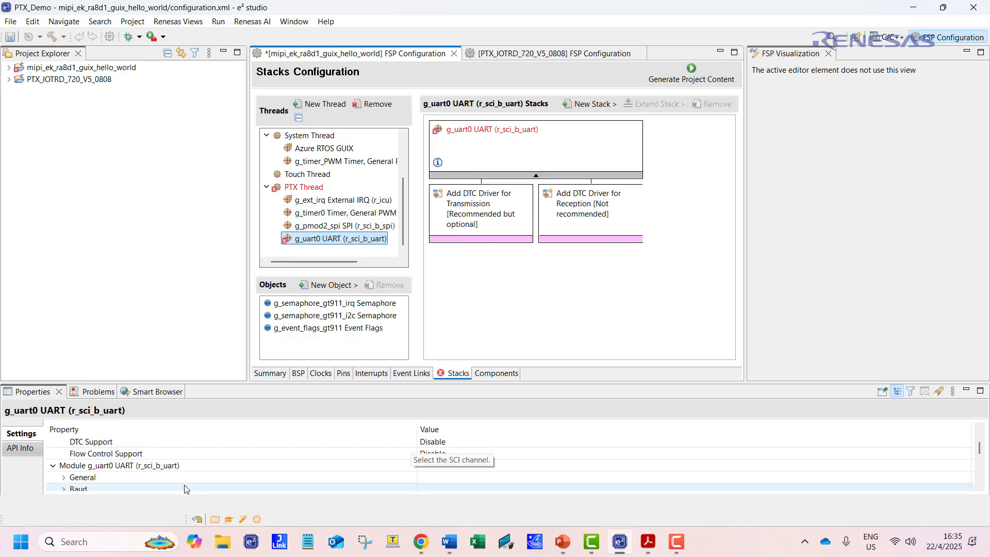
click(477, 451)
text(g_uart_)
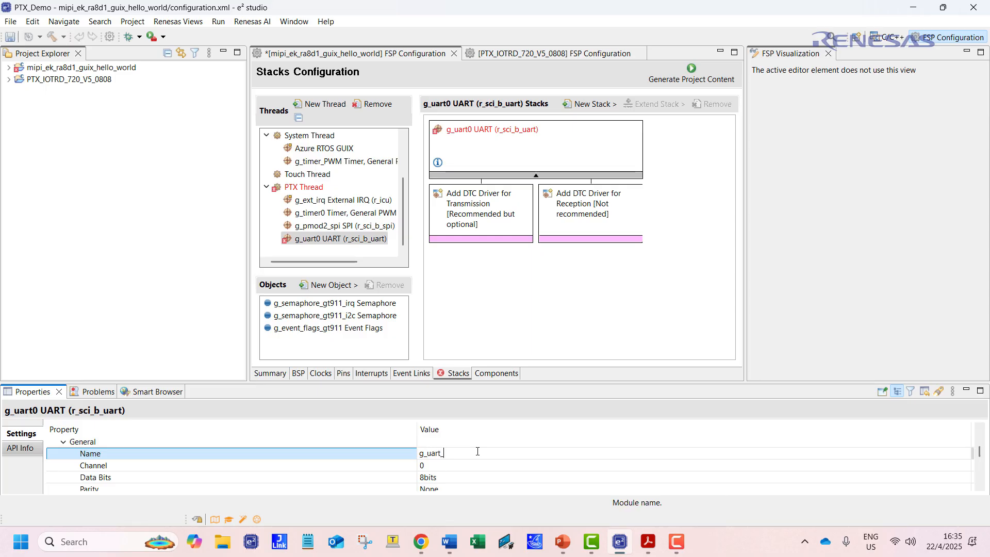
text(debug)
key(Return)
click(442, 467)
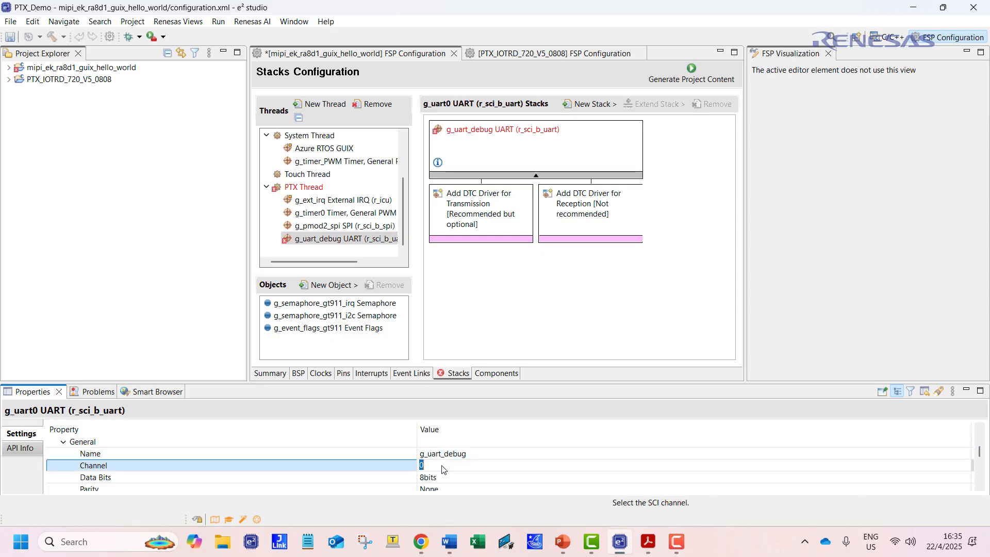
text(9)
scroll(442, 469, down, 2)
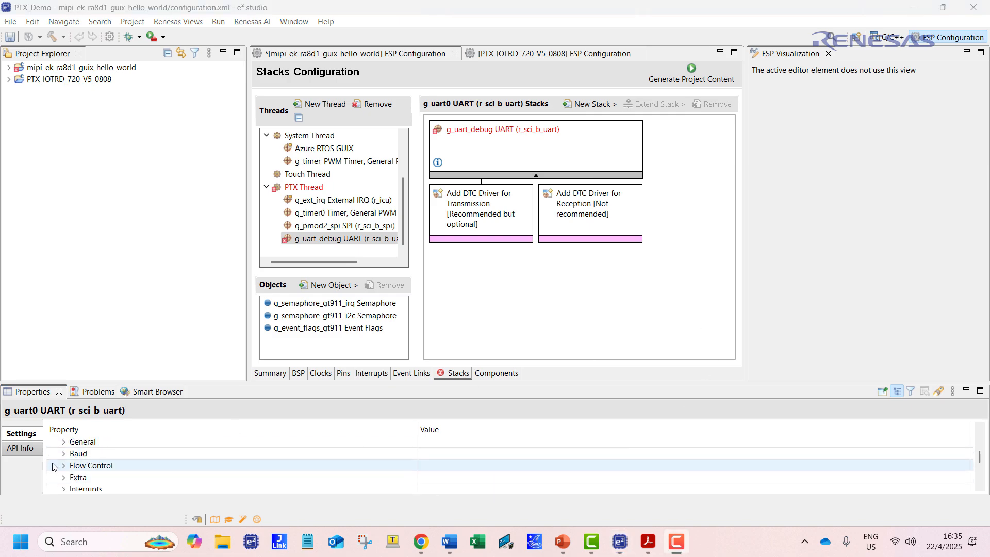
scroll(108, 466, up, 2)
scroll(175, 478, down, 1)
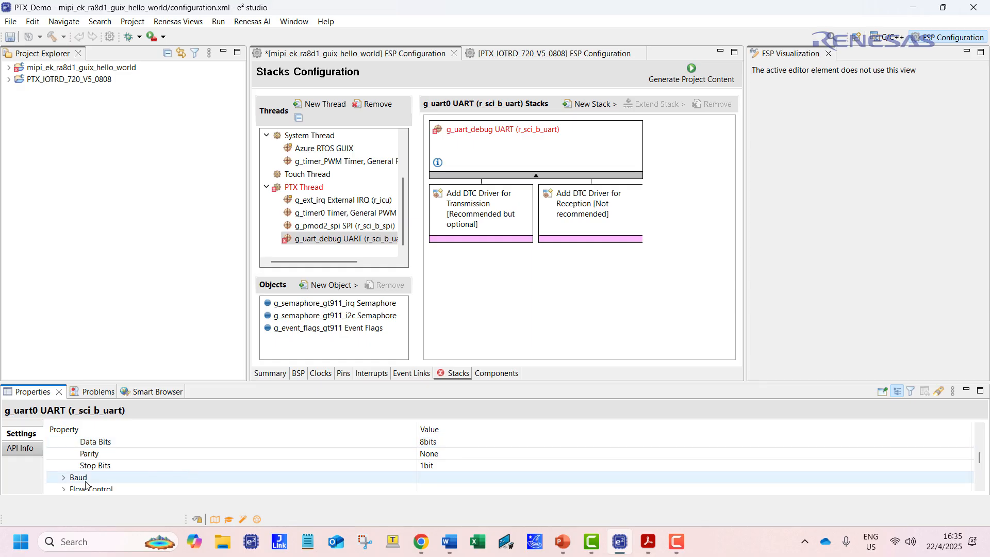
Set the interrupt callback of the g_uart_debug UART module to ptxDBGPORT_Callback and check its RXD9 and TXD9 pin assignments
click(64, 477)
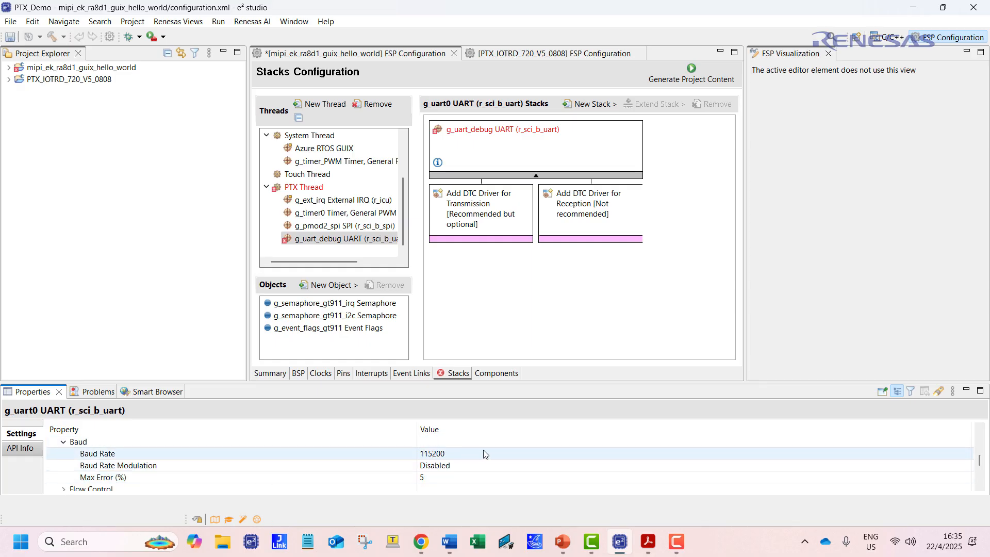
scroll(289, 459, down, 1)
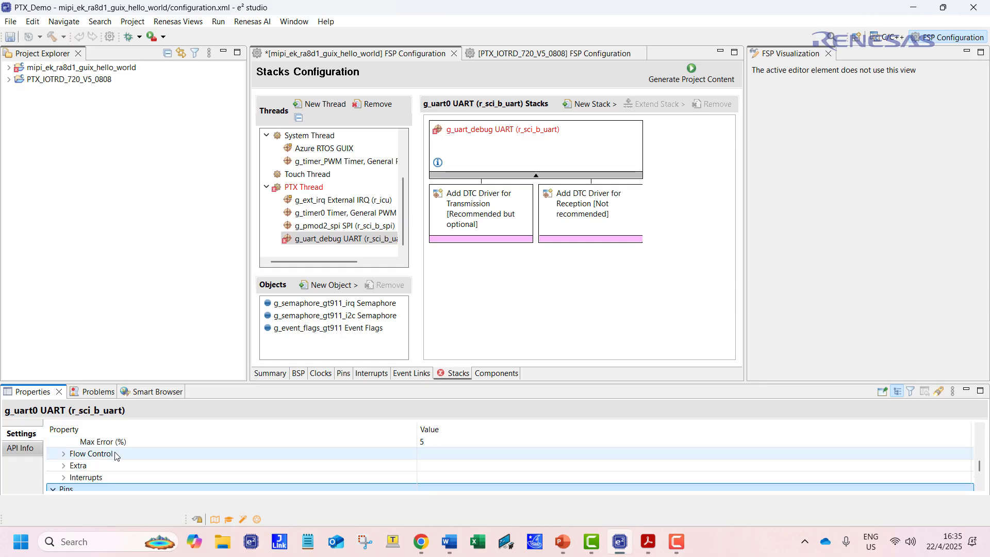
scroll(116, 456, up, 1)
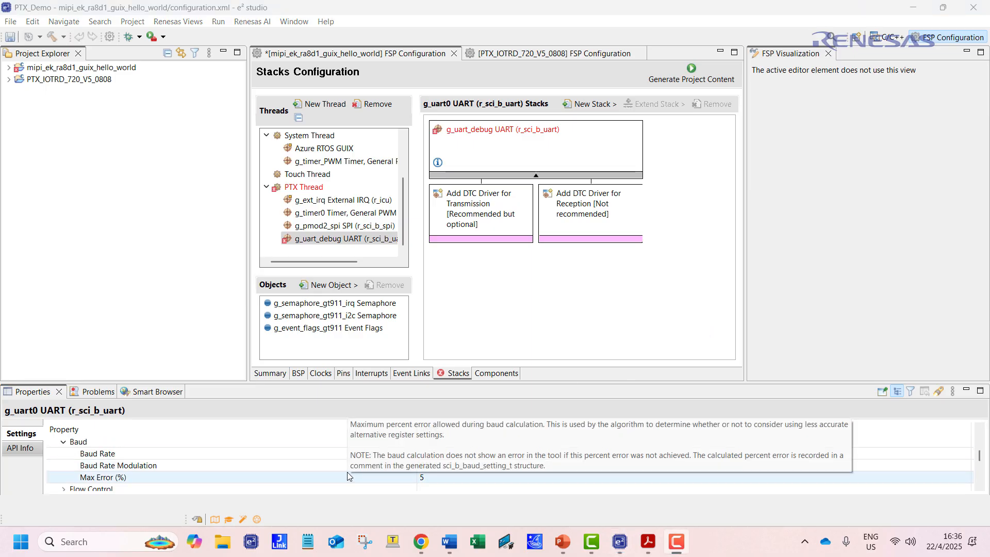
scroll(348, 476, down, 3)
click(439, 454)
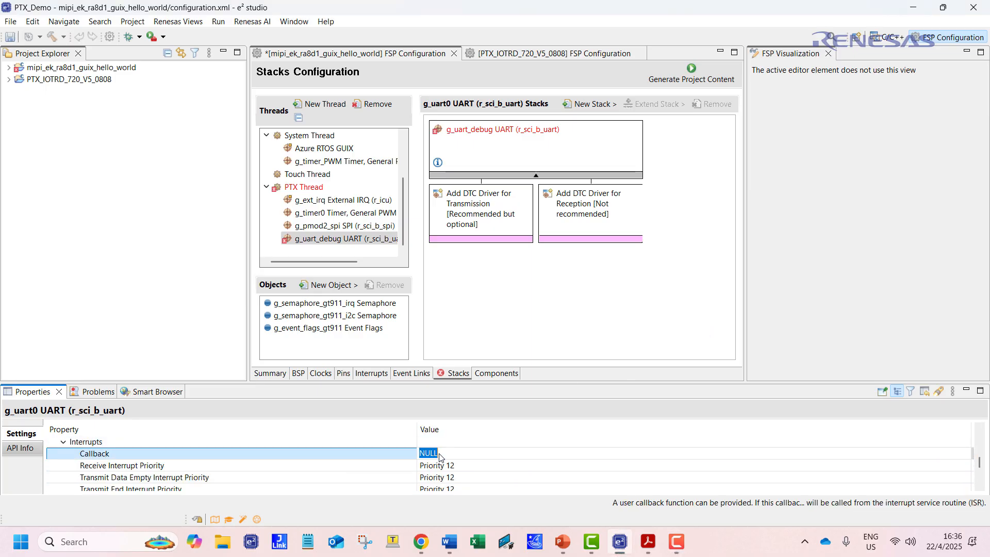
text(ptxDBGPORT_Callback)
key(Return)
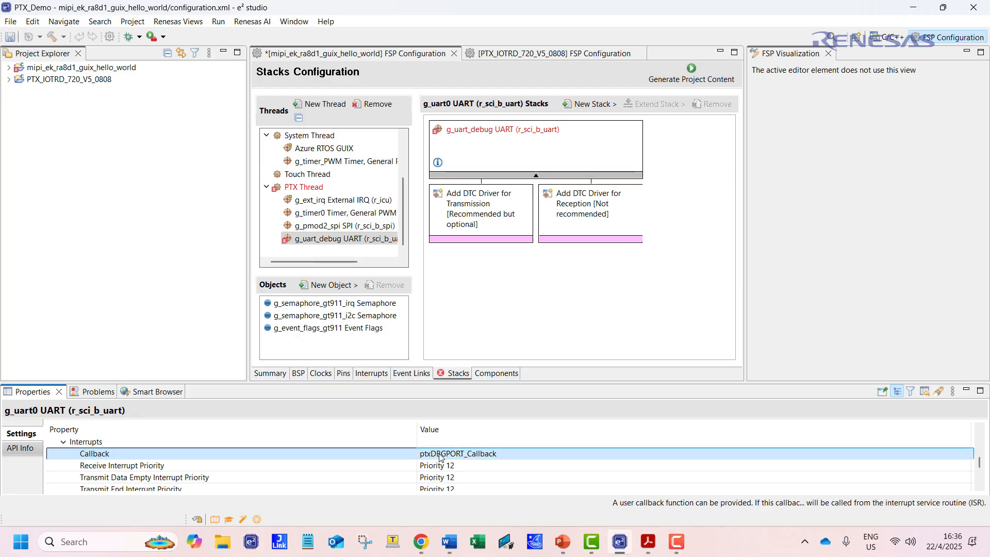
scroll(536, 456, down, 1)
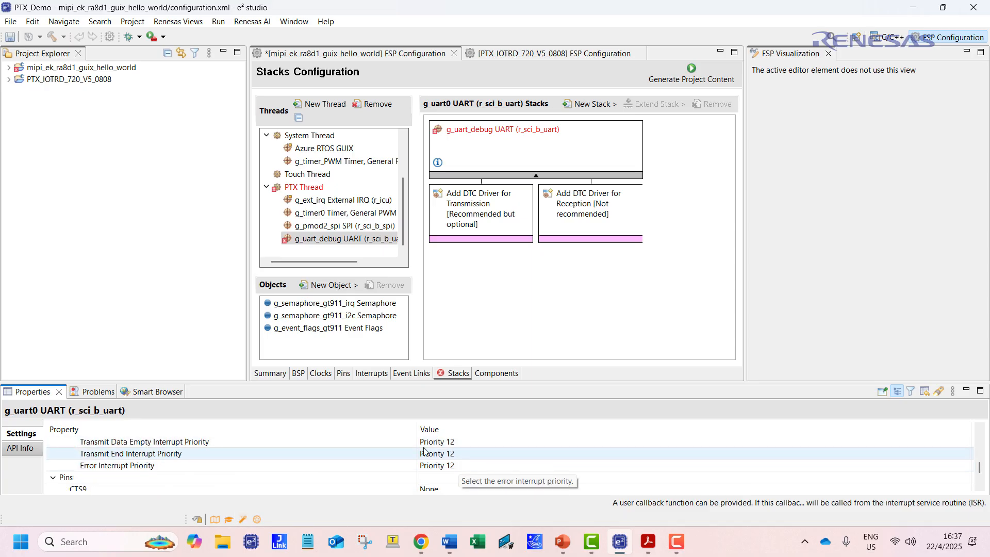
scroll(453, 451, down, 2)
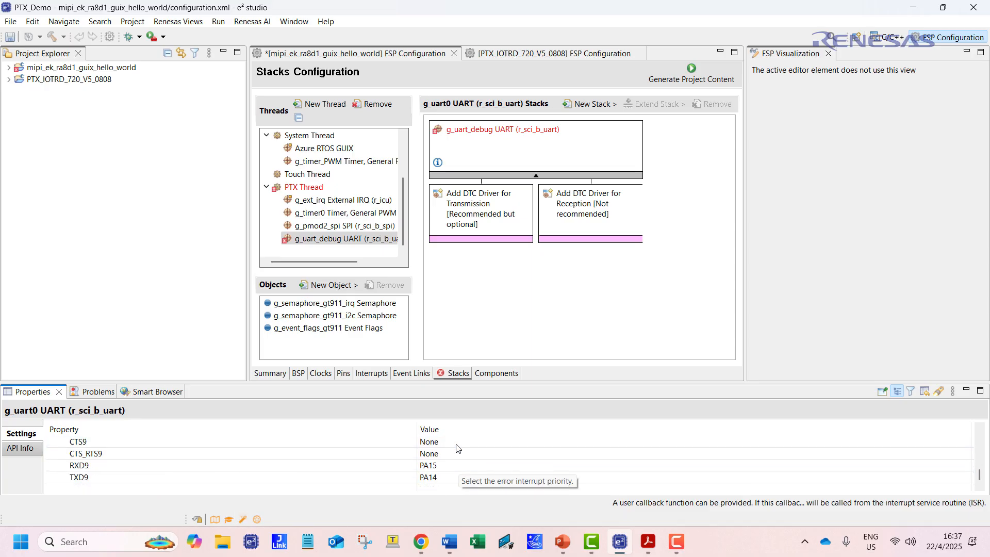
scroll(484, 453, up, 2)
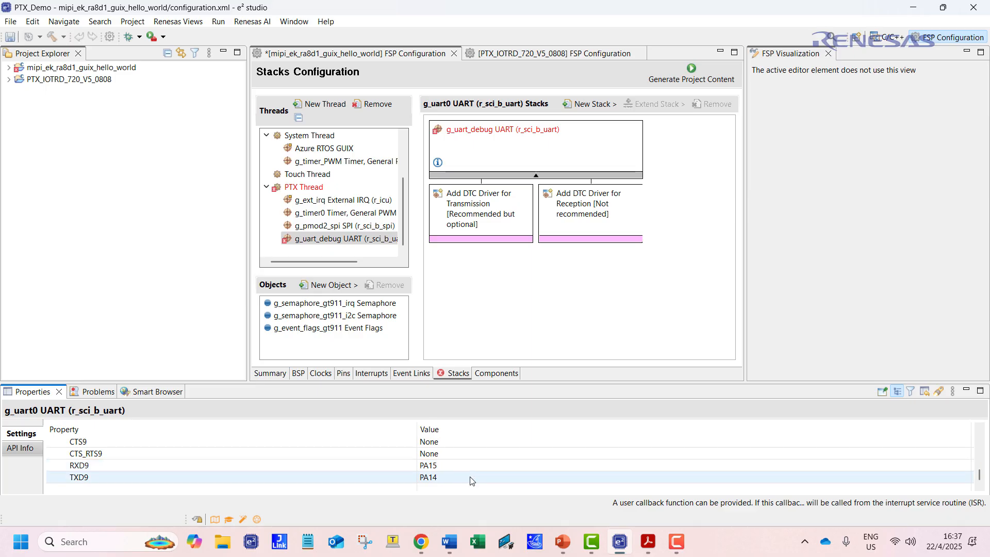
scroll(470, 485, down, 2)
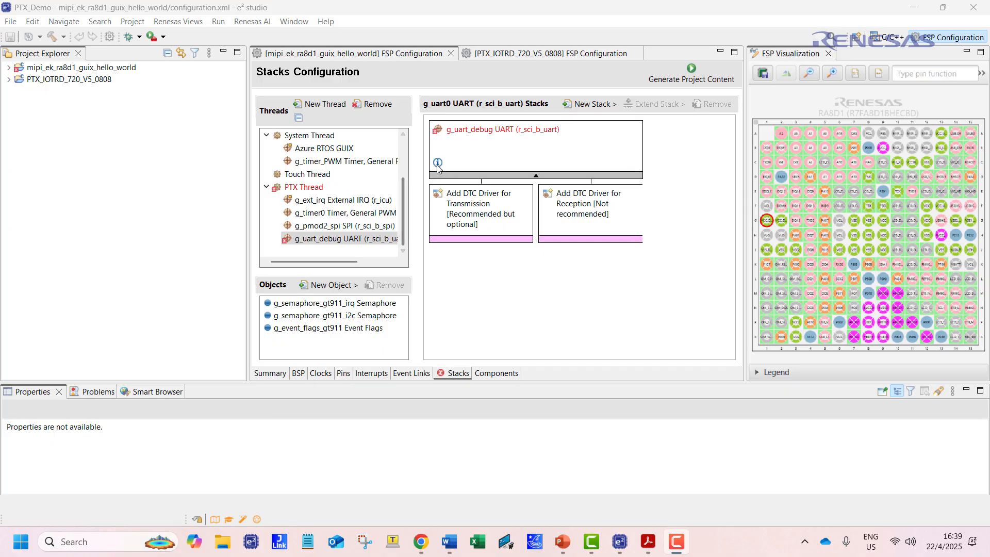
Set the SCICLK clock source to PLL1P with divider /8, and generate the project content
mouse_move(438, 166)
click(322, 373)
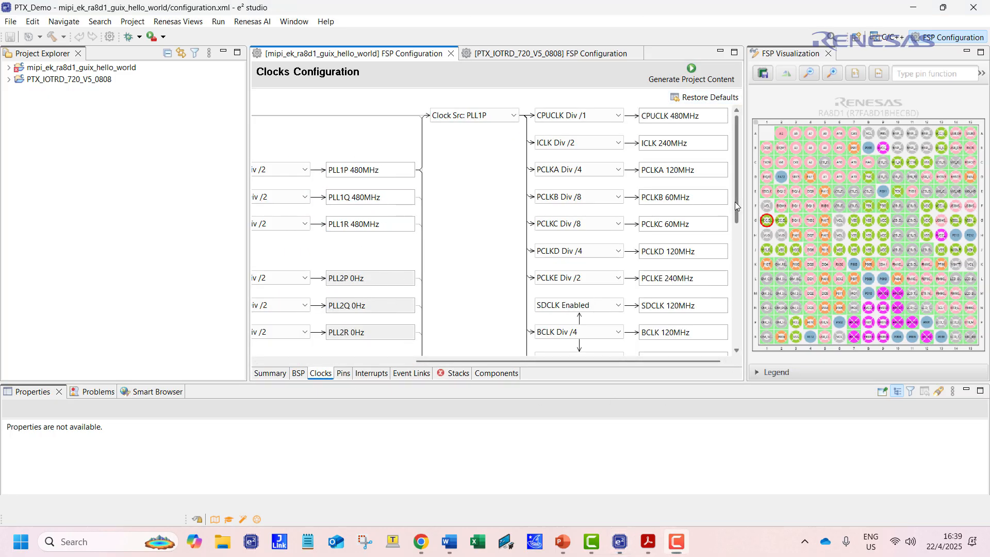
drag(735, 202, 735, 300)
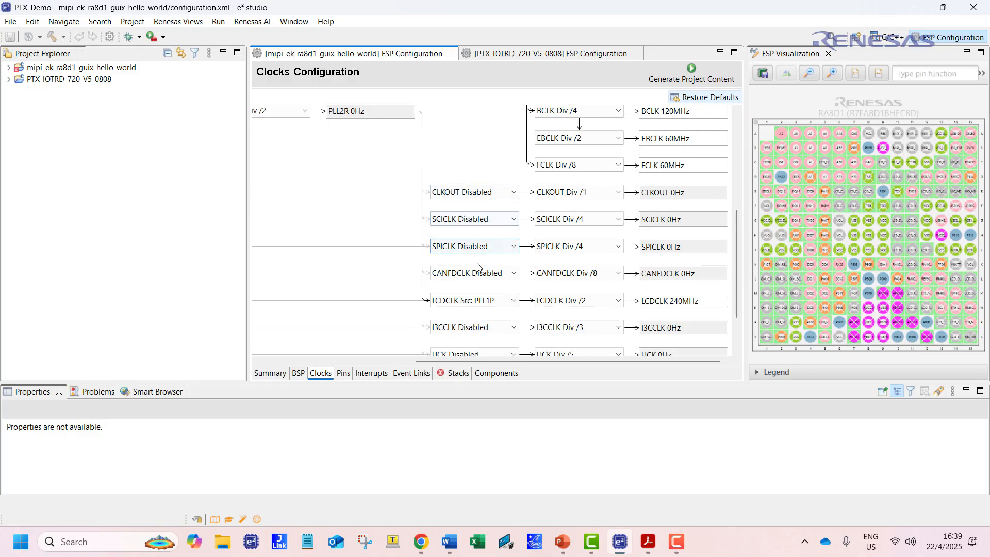
click(511, 222)
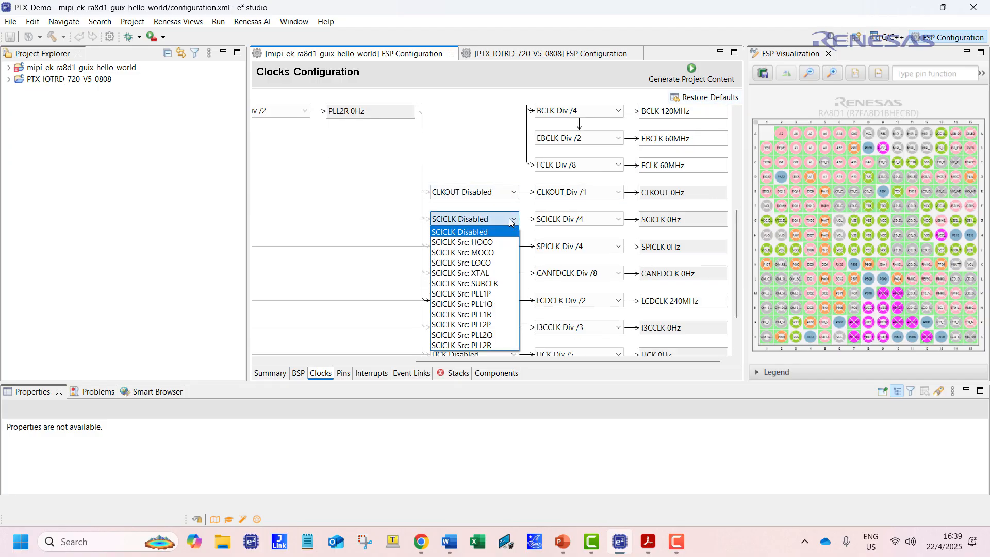
click(490, 294)
click(605, 222)
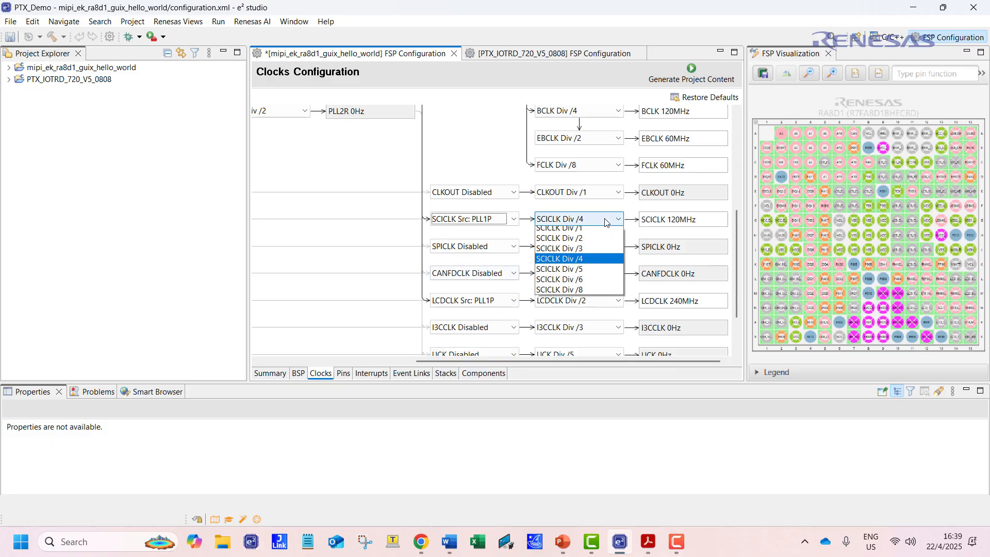
click(595, 296)
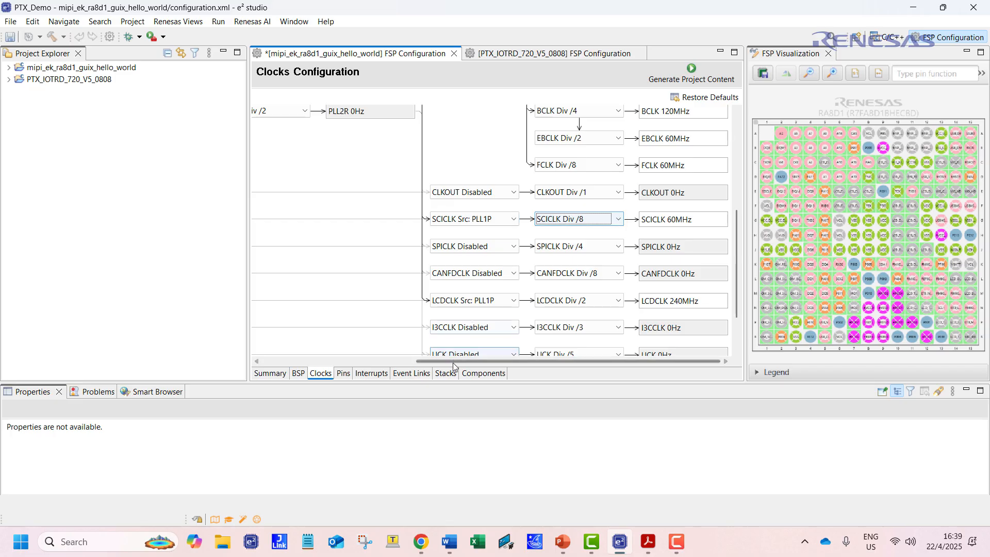
click(446, 375)
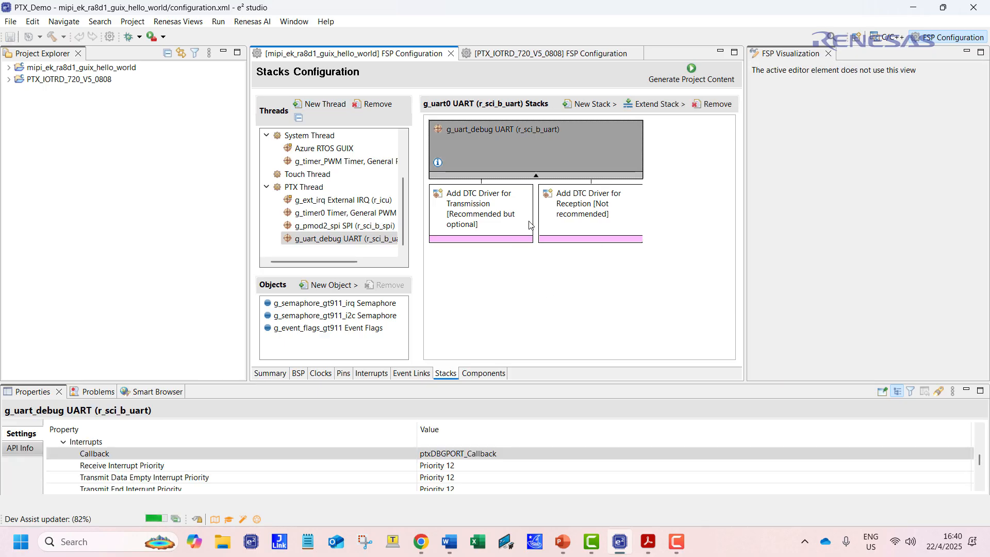
click(691, 72)
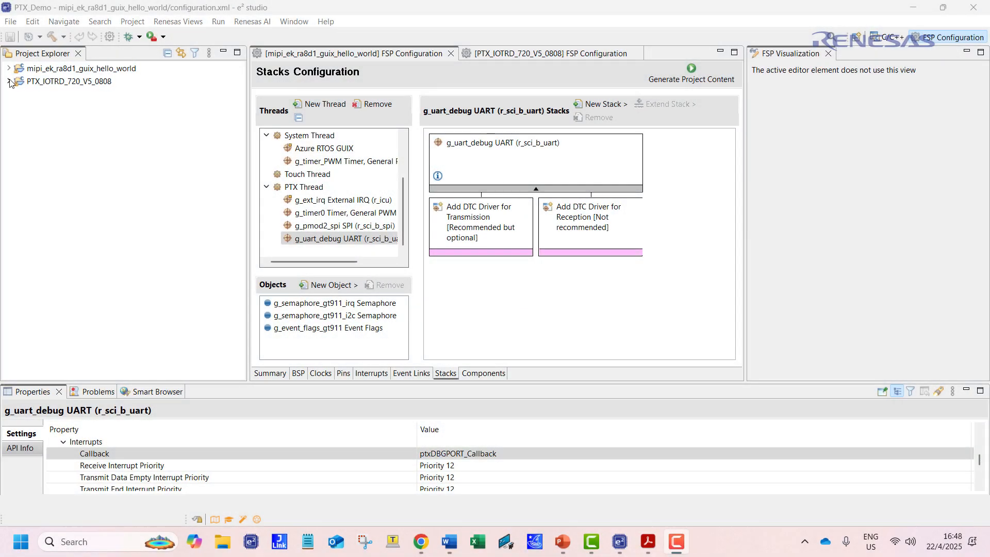
Examine the STACK folder and its COMPS subfolders in the source of the PTX_IOTRD_720_V5_0808 project
click(9, 81)
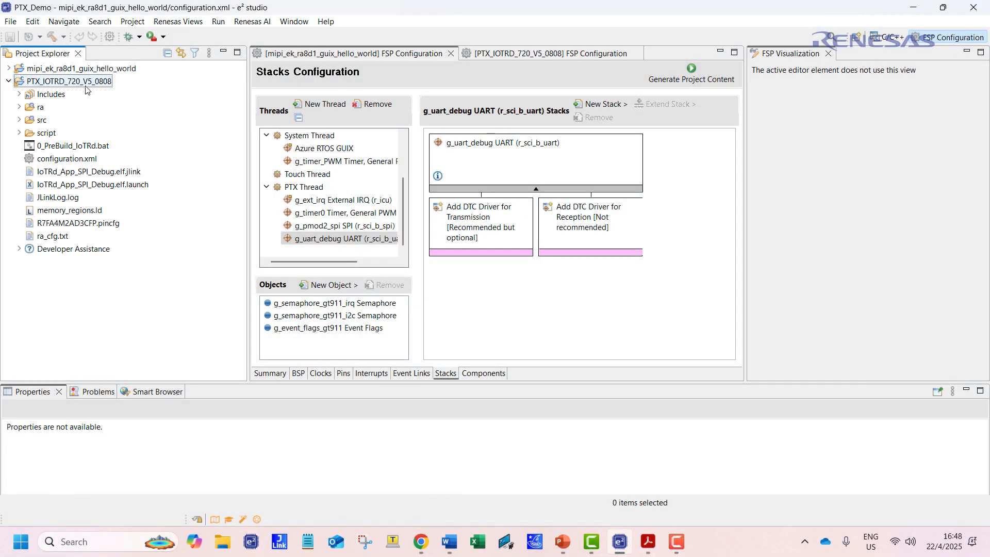
click(19, 120)
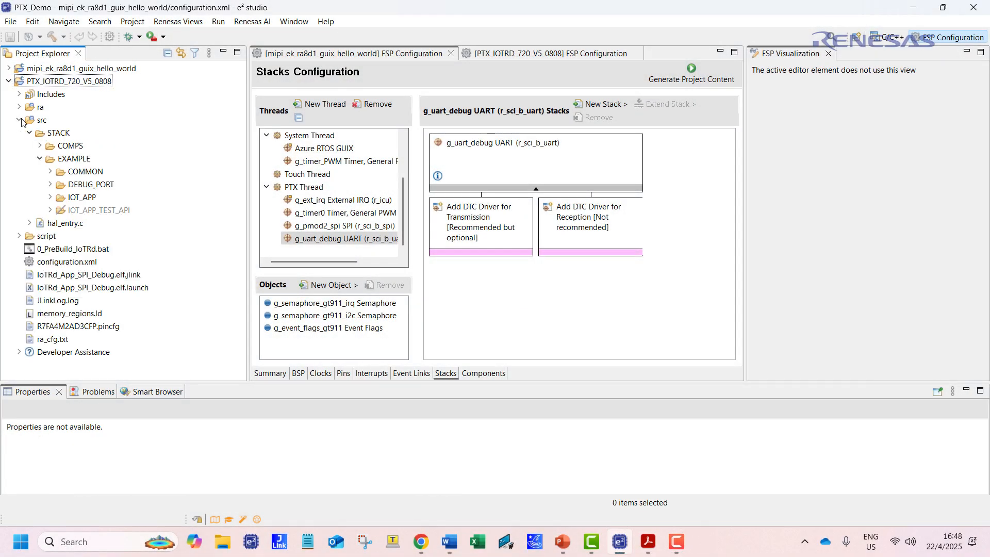
click(40, 145)
scroll(75, 186, down, 3)
scroll(69, 272, up, 2)
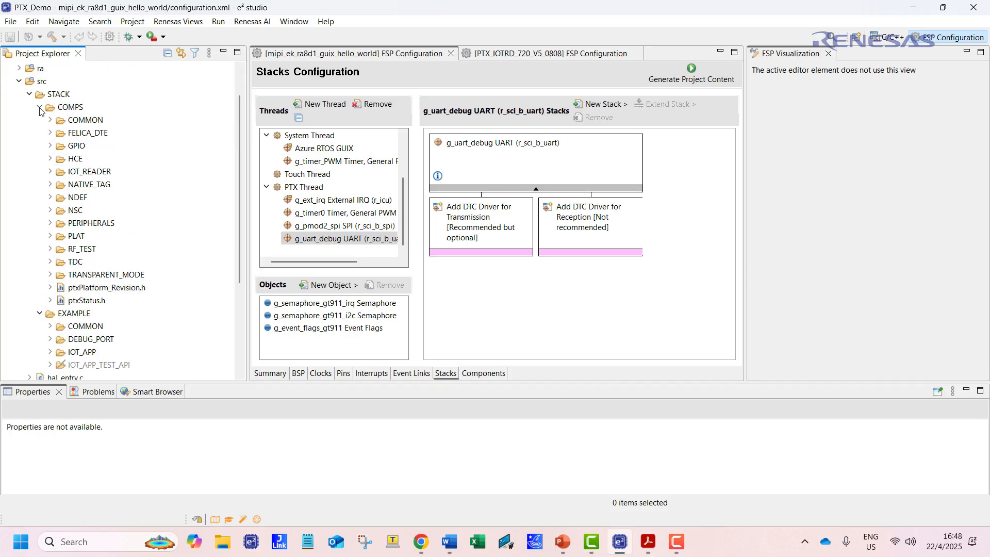
click(40, 107)
click(30, 133)
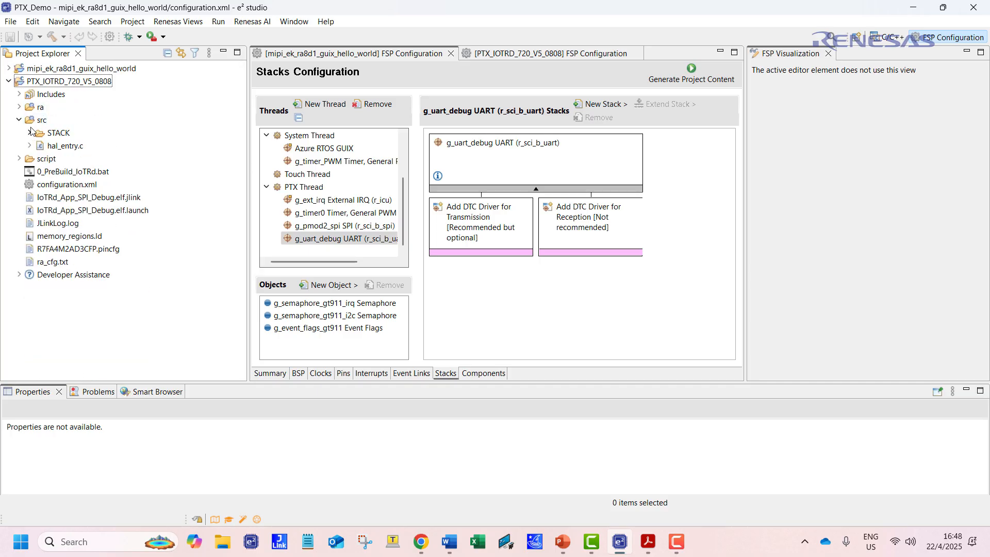
click(19, 120)
Using File Explorer, copy the STACK folder from the PTX_IOTRD_720_V5_0808 src folder and paste it into src of mipi_ek_ra8d1_guix_hello_world
click(8, 69)
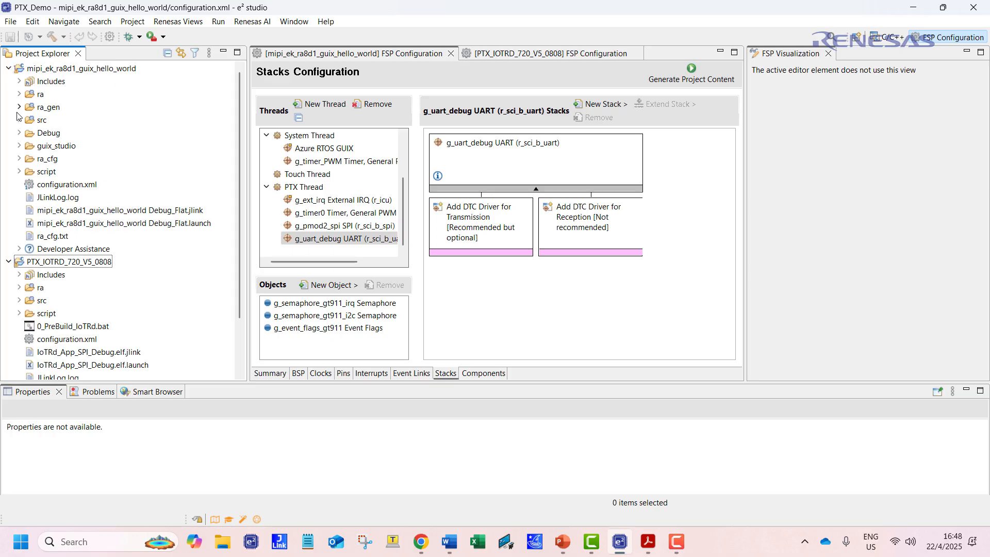
click(19, 119)
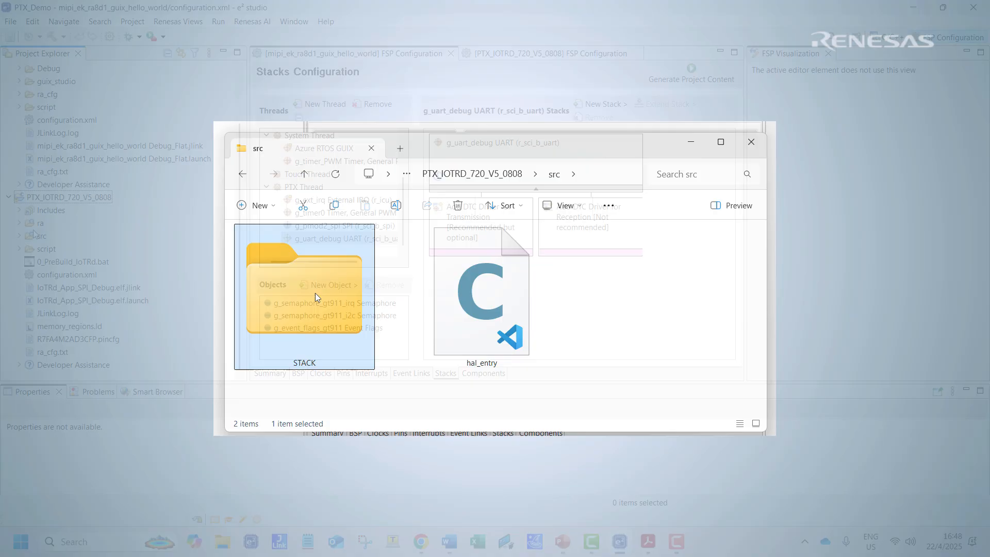
double_click(317, 296)
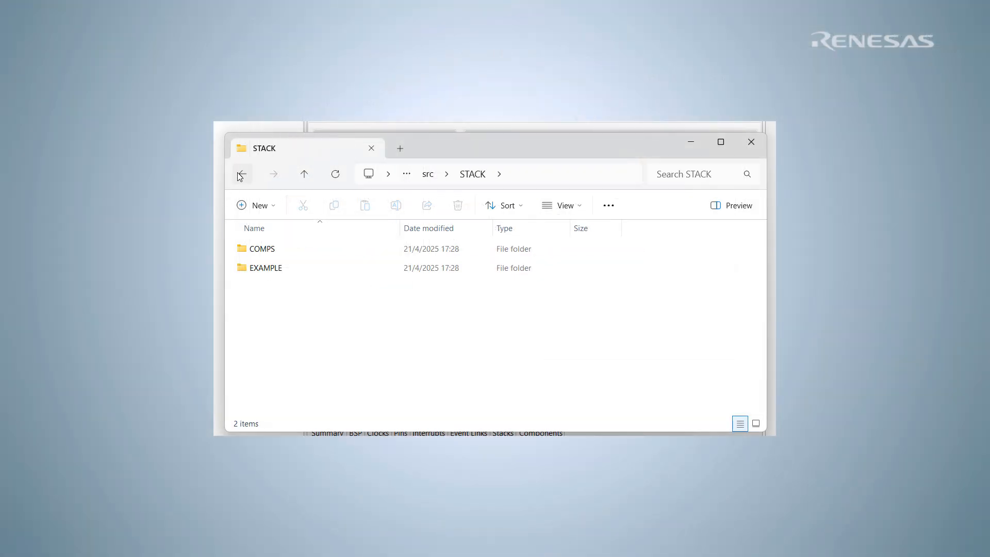
right_click(272, 258)
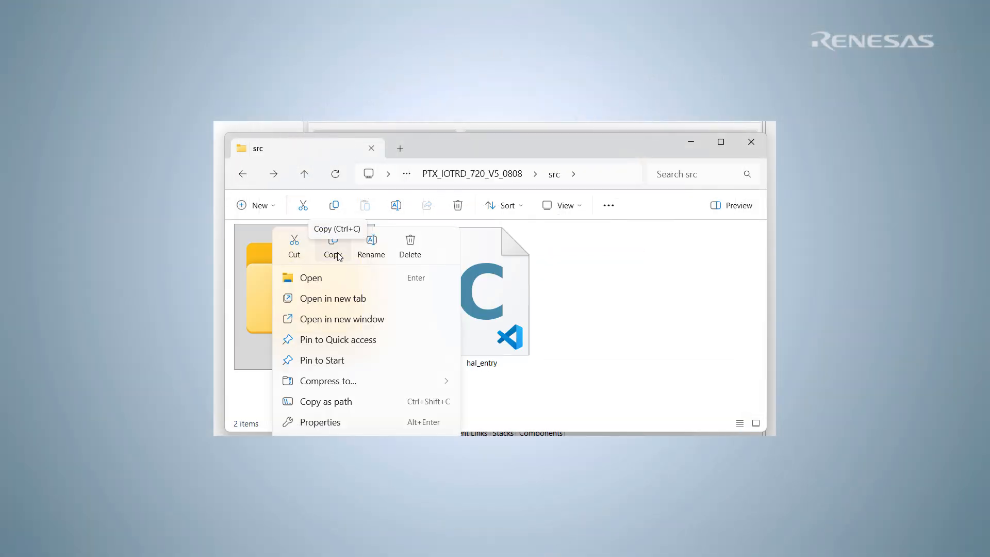
click(337, 256)
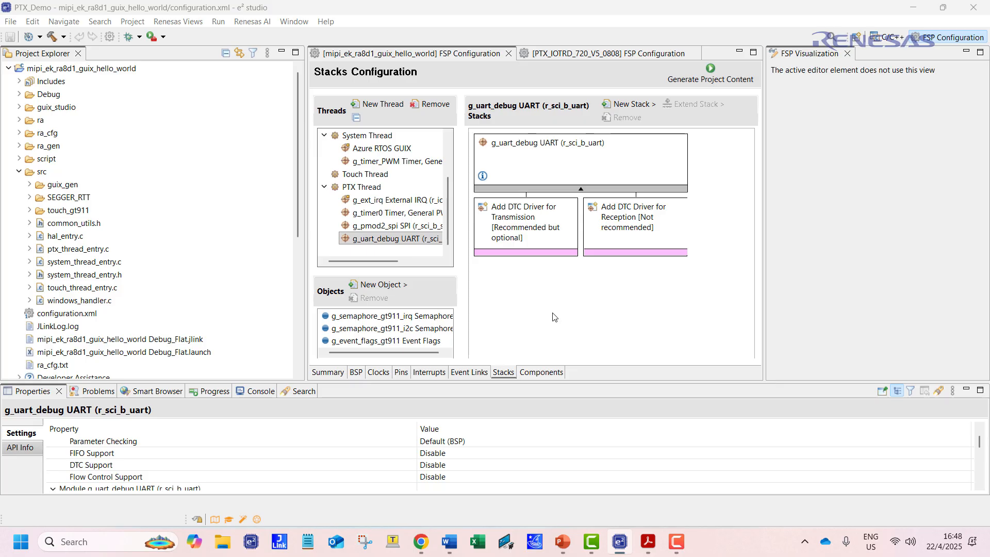
click(45, 175)
right_click(45, 174)
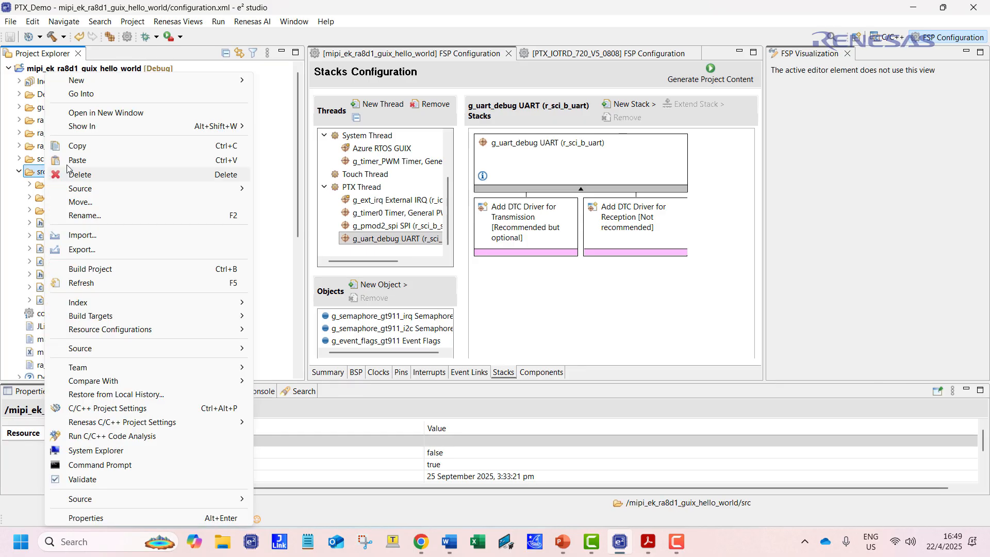
click(73, 159)
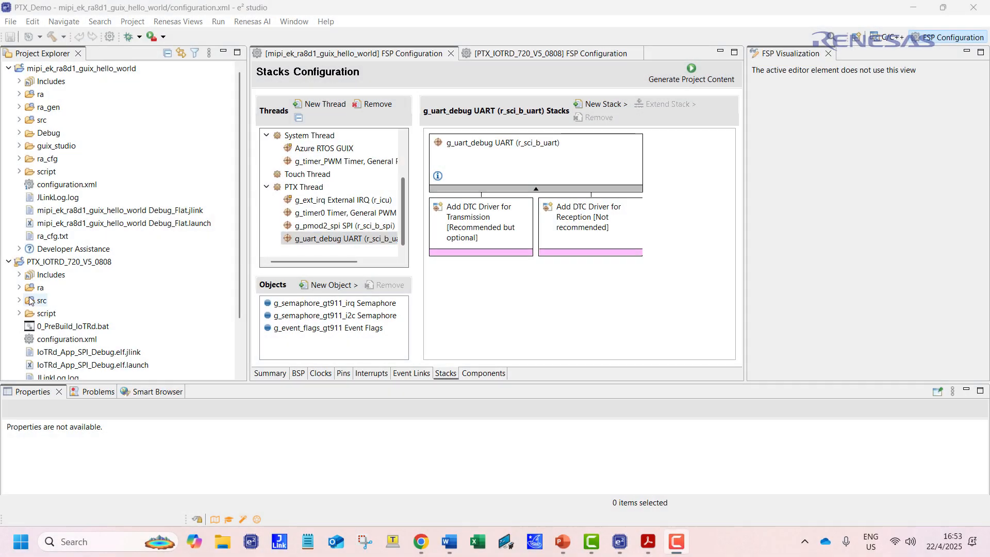
Check the STACK/EXAMPLE folder of the PTX_IOTRD_720_V5_0808 project for subfolders excluded from the build
click(20, 301)
scroll(22, 305, down, 1)
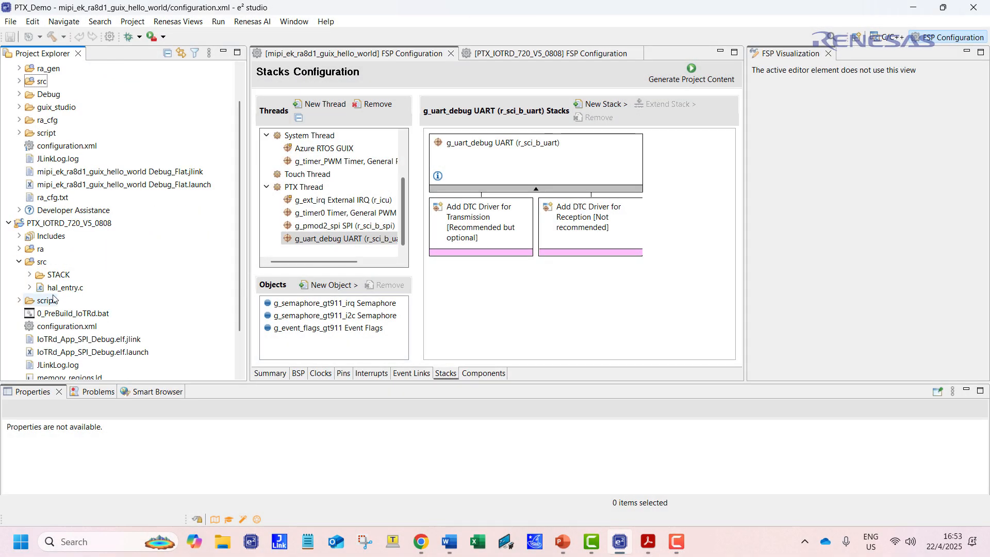
click(29, 274)
click(40, 300)
scroll(103, 306, down, 1)
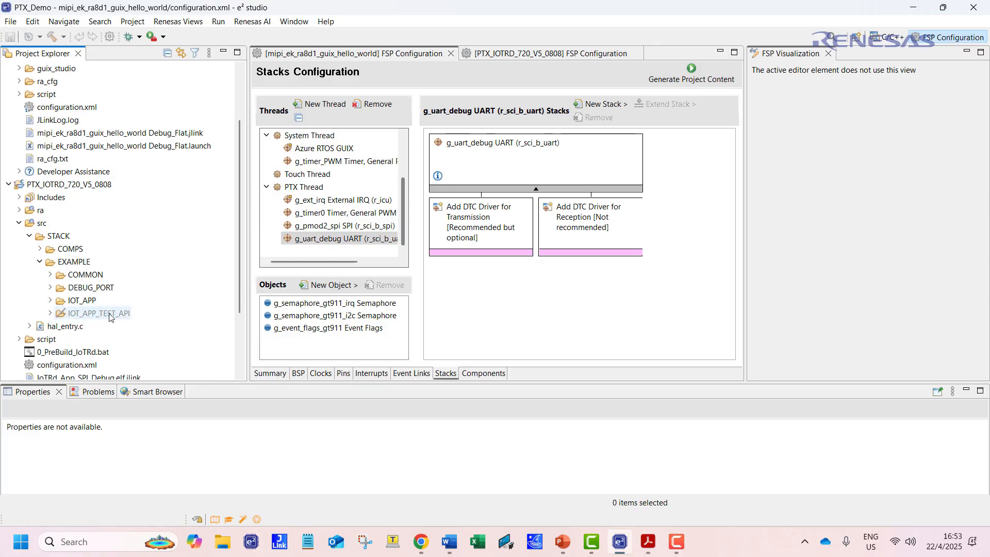
click(40, 262)
click(30, 236)
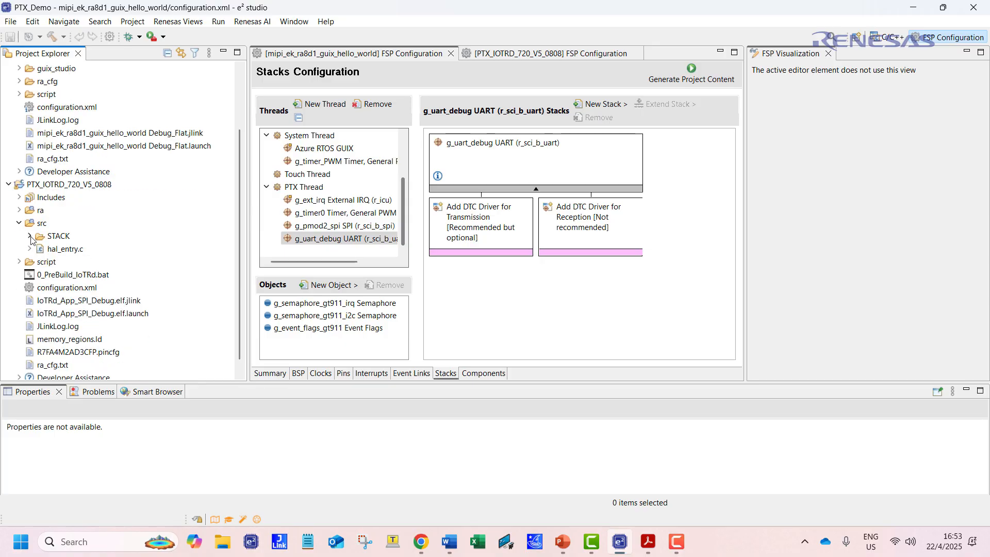
Check the STACK/COMPS/NSC folder of the PTX_IOTRD_720_V5_0808 project for source files excluded from the build
click(29, 236)
click(40, 249)
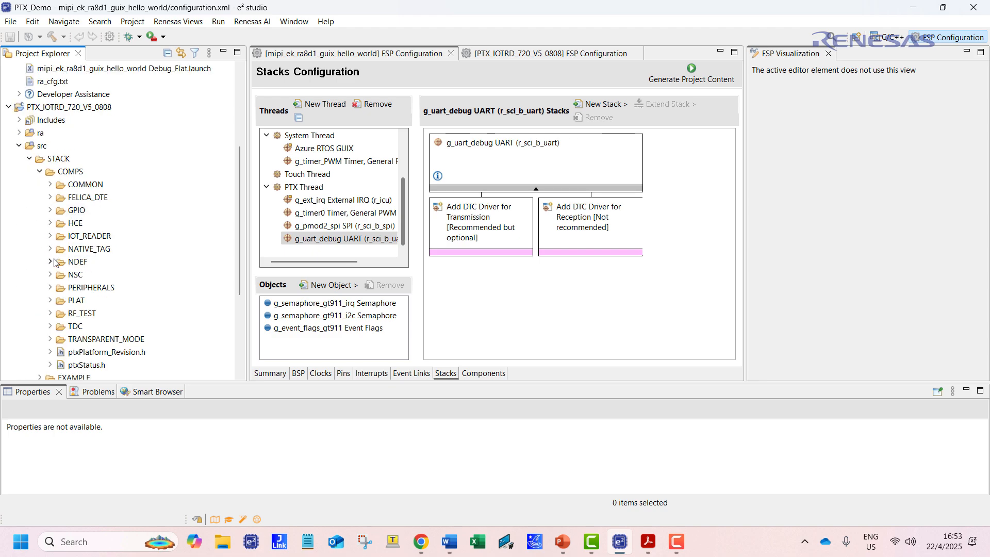
click(51, 274)
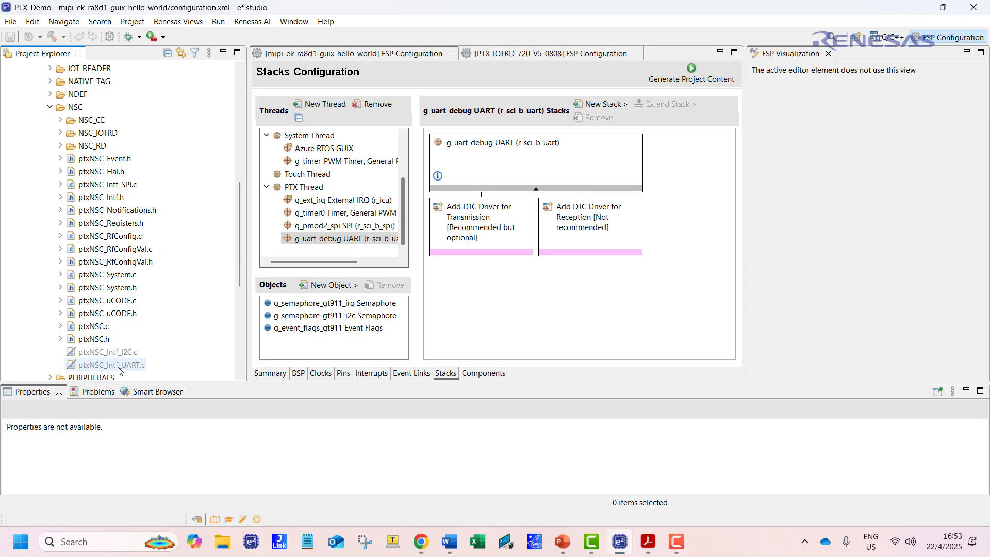
click(50, 106)
scroll(27, 160, up, 3)
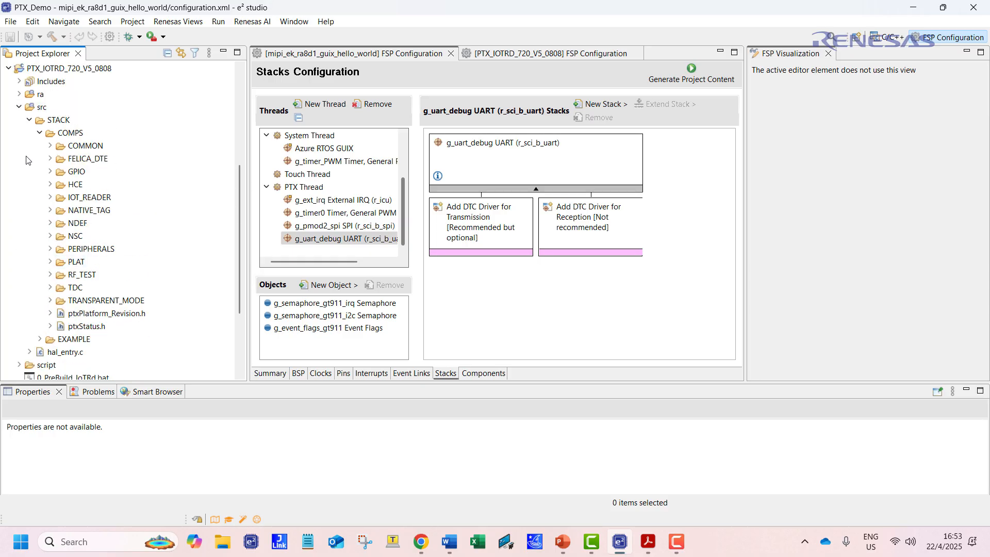
click(19, 108)
In mipi_ek_ra8d1_guix_hello_world, exclude ptxNSC_Intf_I2C.c in src/STACK/COMPS/NSC from the build for all configurations
scroll(23, 116, up, 2)
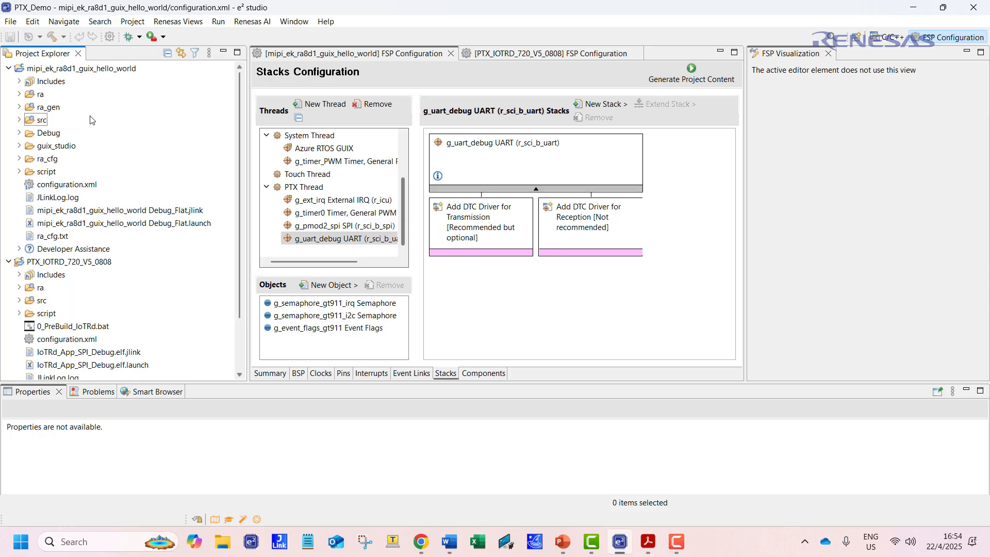
click(19, 120)
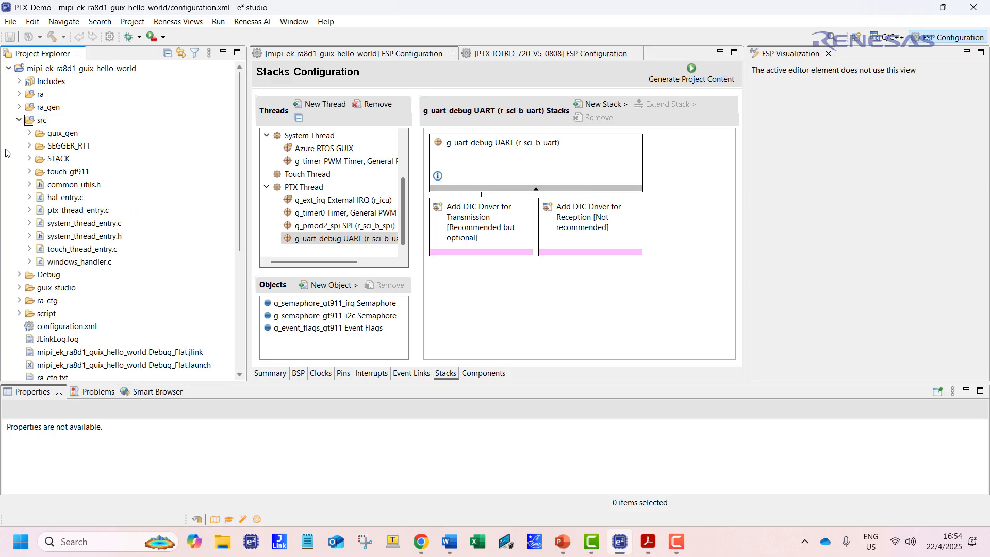
click(29, 158)
click(39, 172)
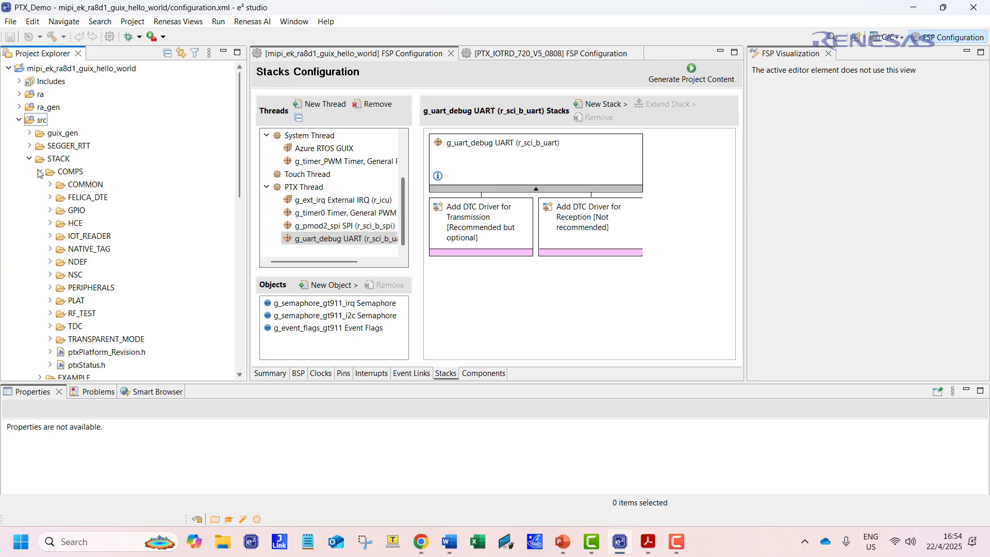
click(51, 275)
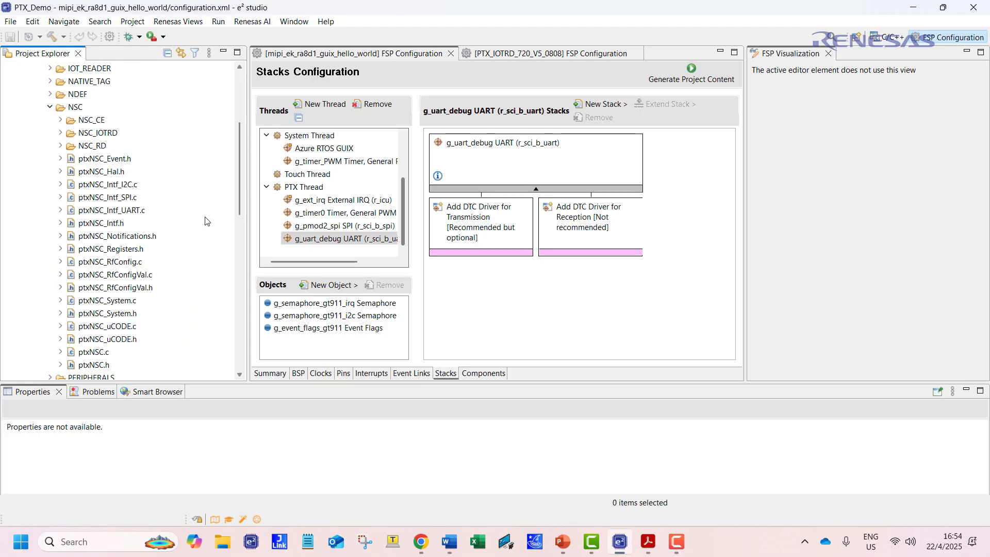
click(111, 187)
right_click(111, 190)
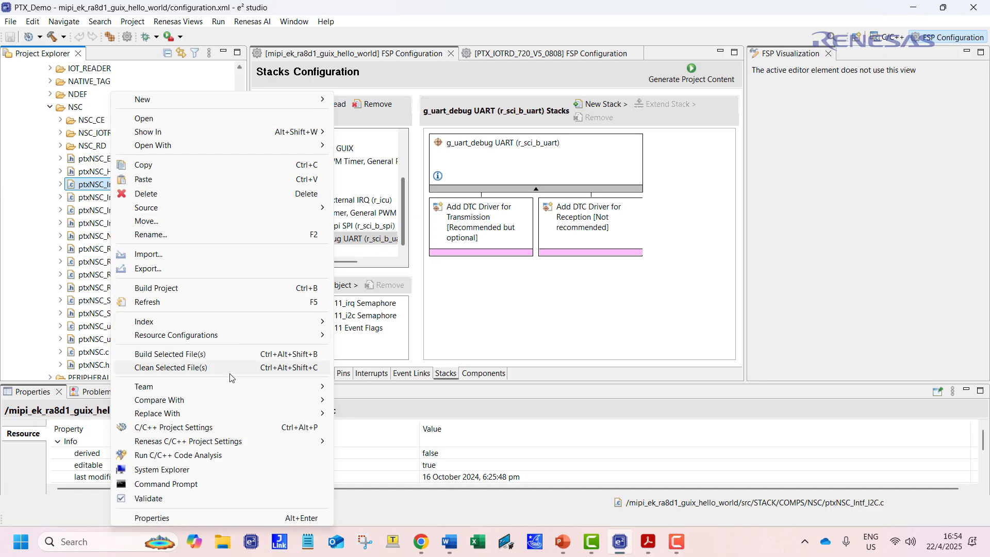
mouse_move(247, 336)
click(363, 336)
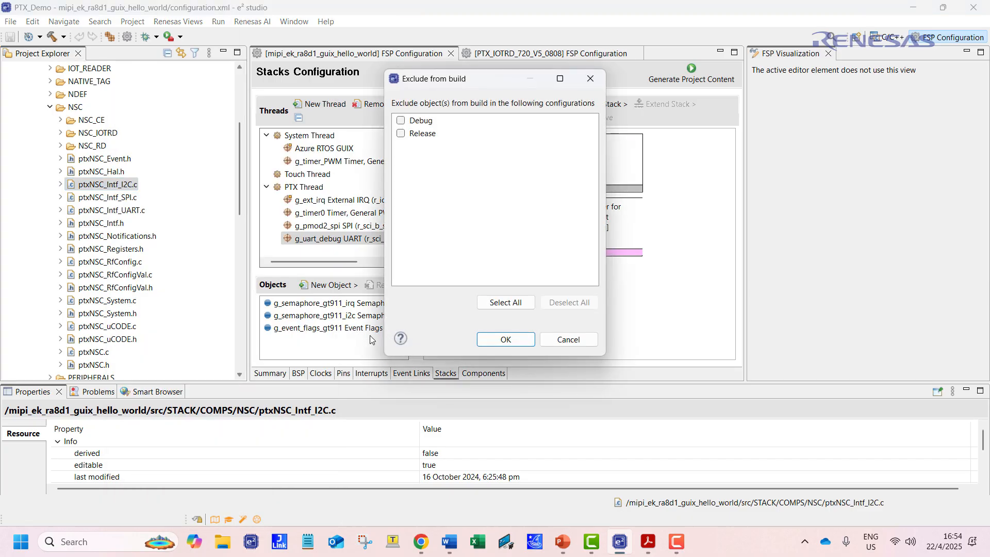
click(498, 305)
click(504, 341)
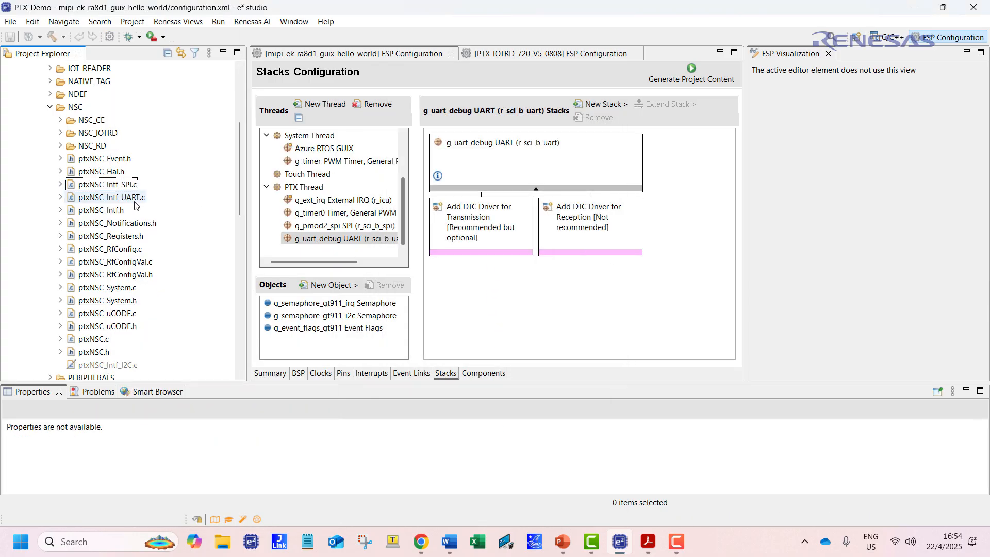
Exclude ptxNSC_Intf_UART.c in the NSC folder from the build for all configurations, and collapse the folder
click(130, 201)
right_click(131, 202)
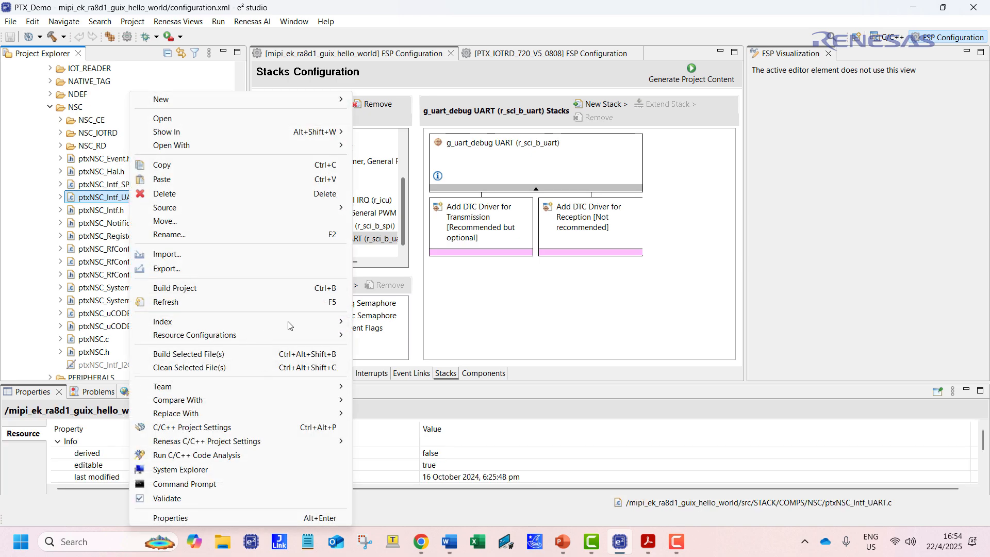
mouse_move(273, 335)
click(407, 334)
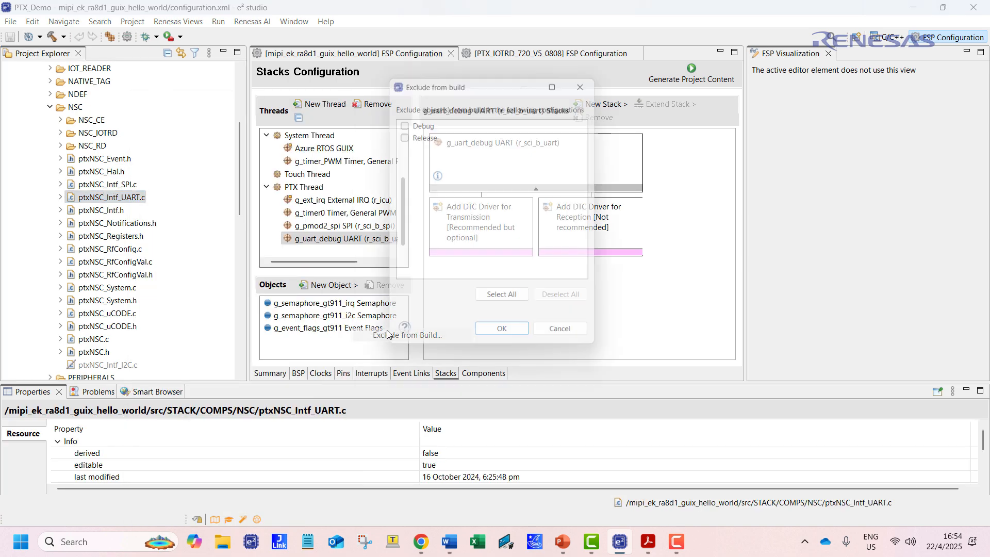
click(511, 305)
click(508, 341)
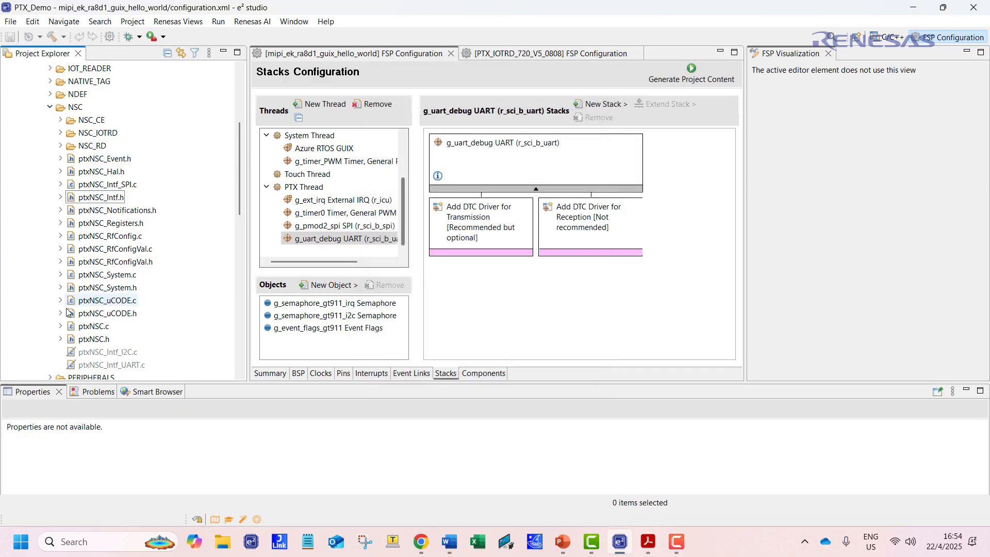
scroll(72, 232, up, 1)
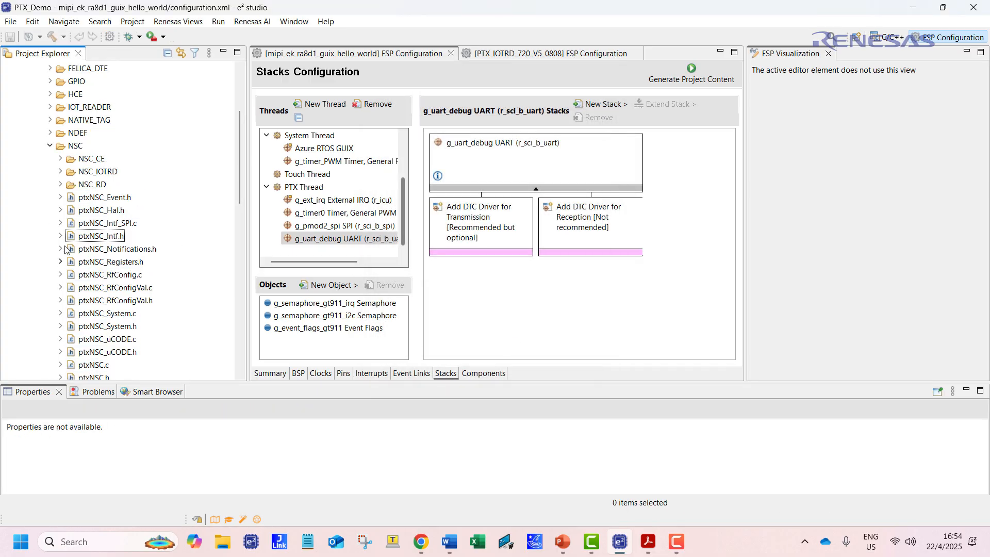
click(50, 147)
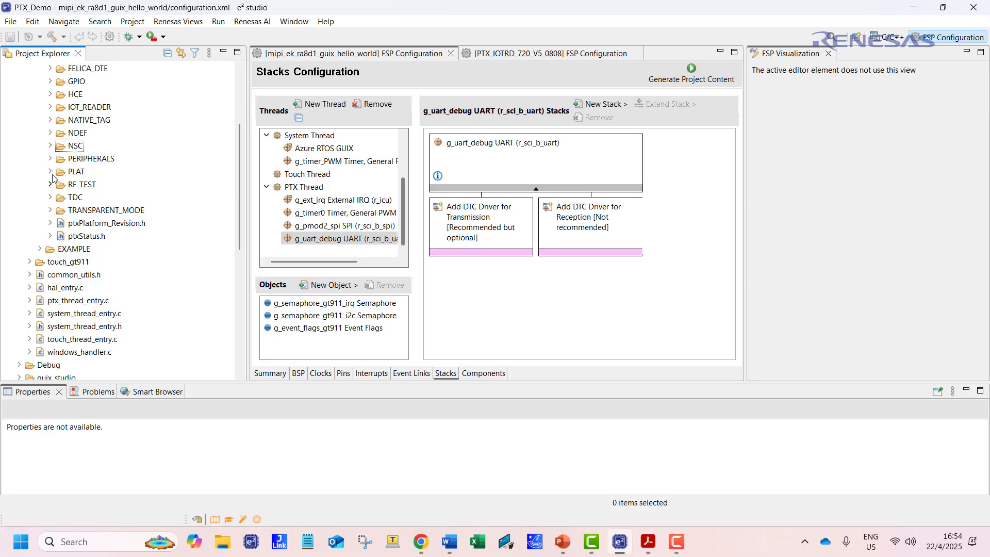
Exclude ptxPERIPH_APPTIMER.c in STACK/COMPS/PERIPHERALS/RA4M2 from the build for all configurations
click(50, 158)
click(61, 171)
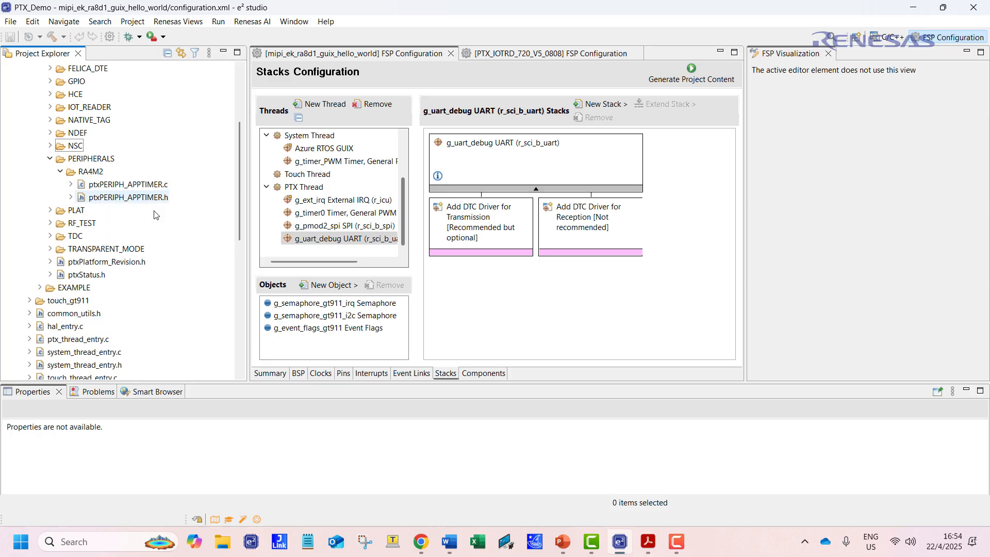
right_click(120, 185)
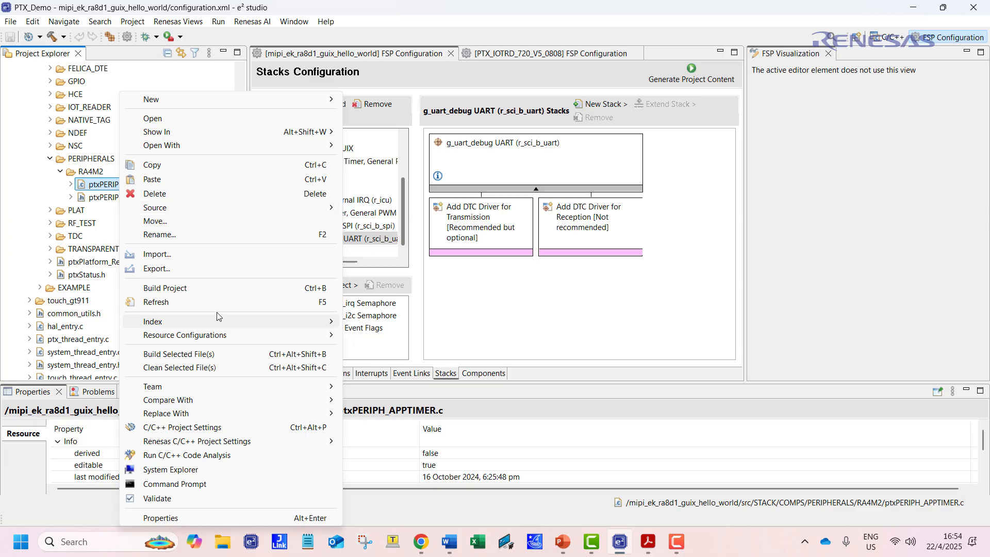
mouse_move(309, 335)
click(386, 336)
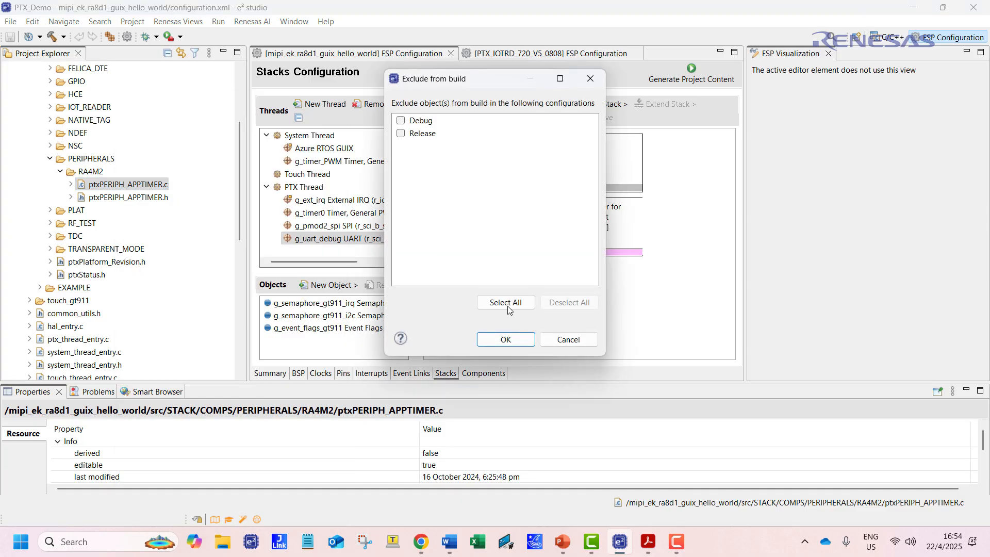
click(503, 303)
click(505, 339)
click(50, 158)
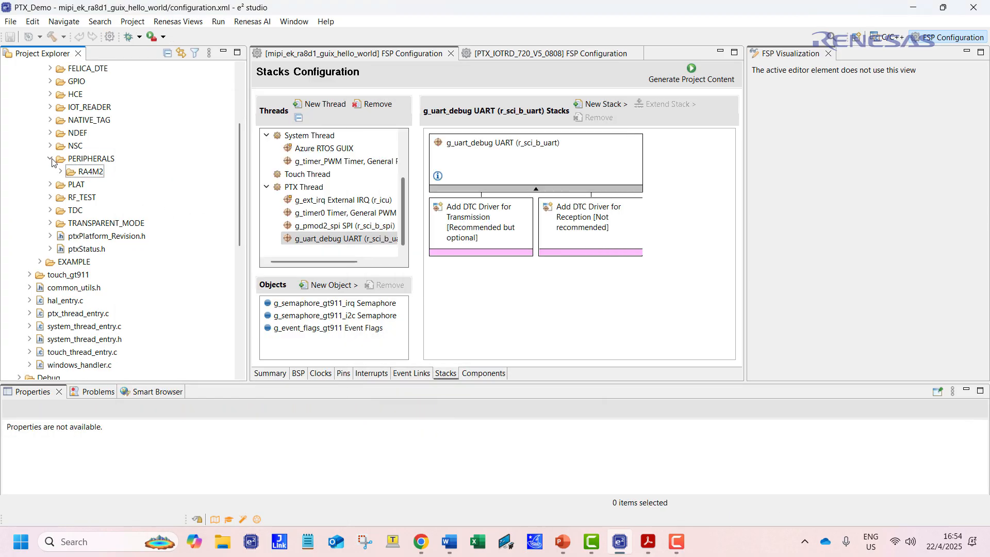
Exclude ptxPLAT_UART.c in STACK/COMPS/PLAT/RENESAS/RA4M2 from the build for all configurations
click(50, 171)
click(58, 185)
click(70, 197)
right_click(135, 326)
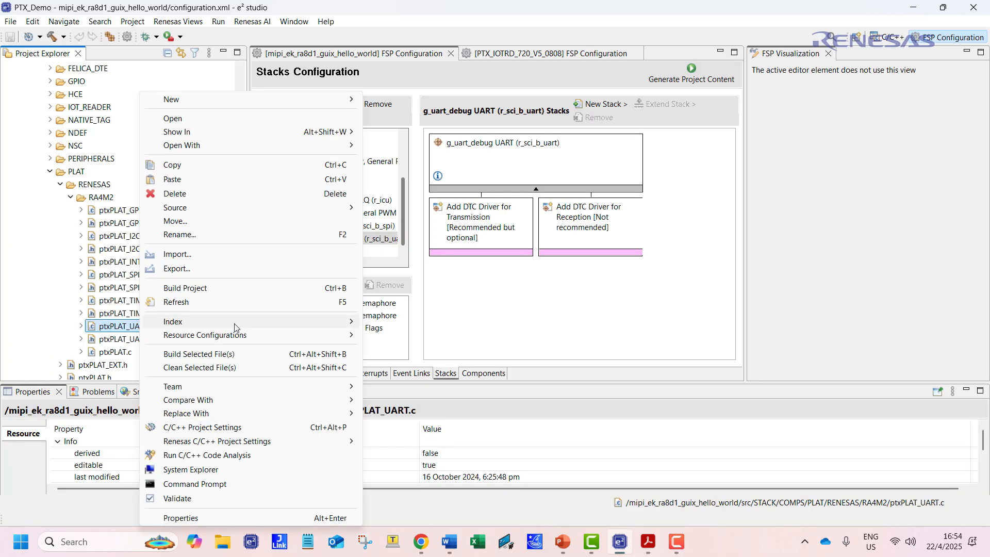
mouse_move(217, 335)
click(391, 336)
click(526, 302)
click(505, 339)
Exclude ptxPLAT_I2C.c in PLAT/RENESAS/RA4M2 from the build for all configurations, and collapse the RENESAS folder
click(122, 236)
right_click(122, 236)
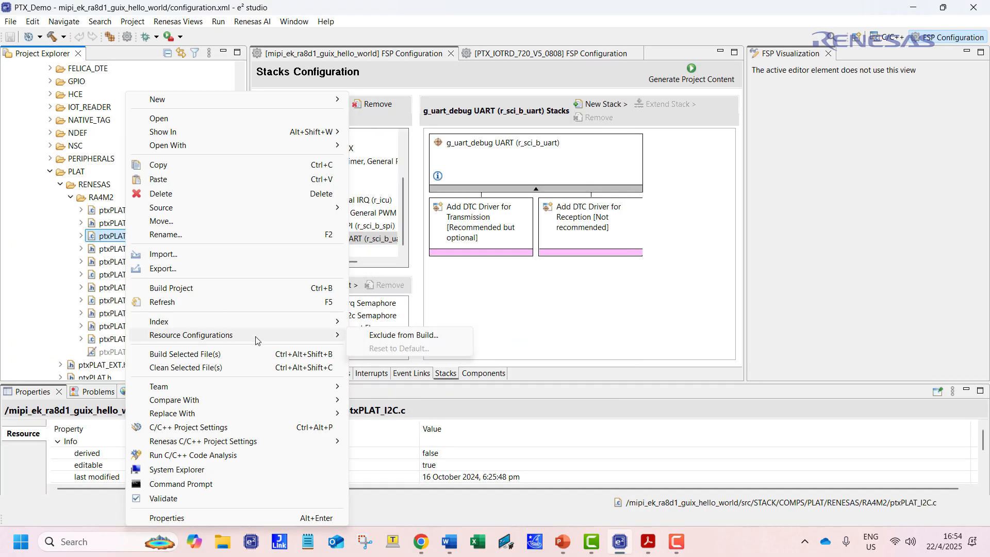
click(392, 336)
click(505, 302)
click(512, 342)
click(60, 184)
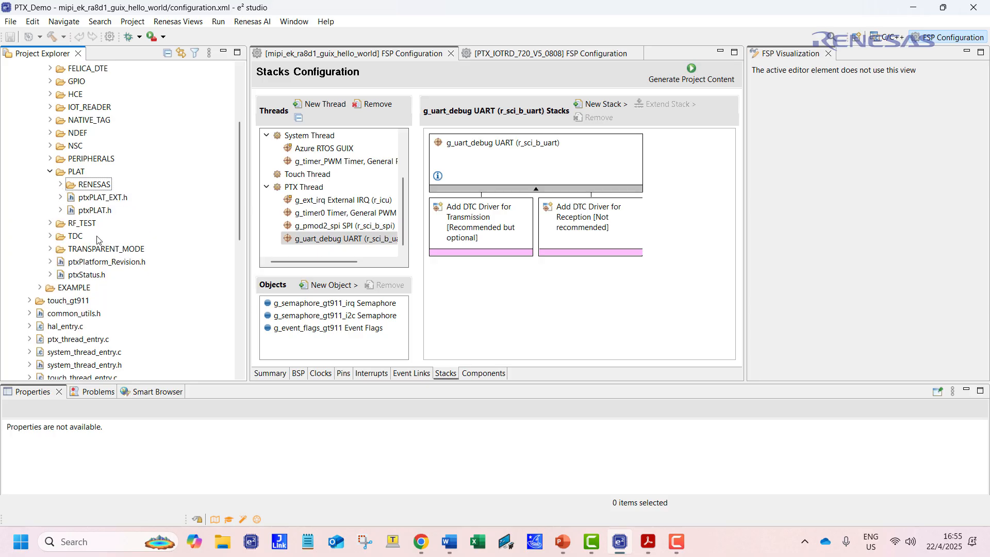
Exclude the IOT_APP_TEST_API folder under STACK/EXAMPLE from the build, and collapse the STACK folder
scroll(55, 177, up, 2)
click(39, 120)
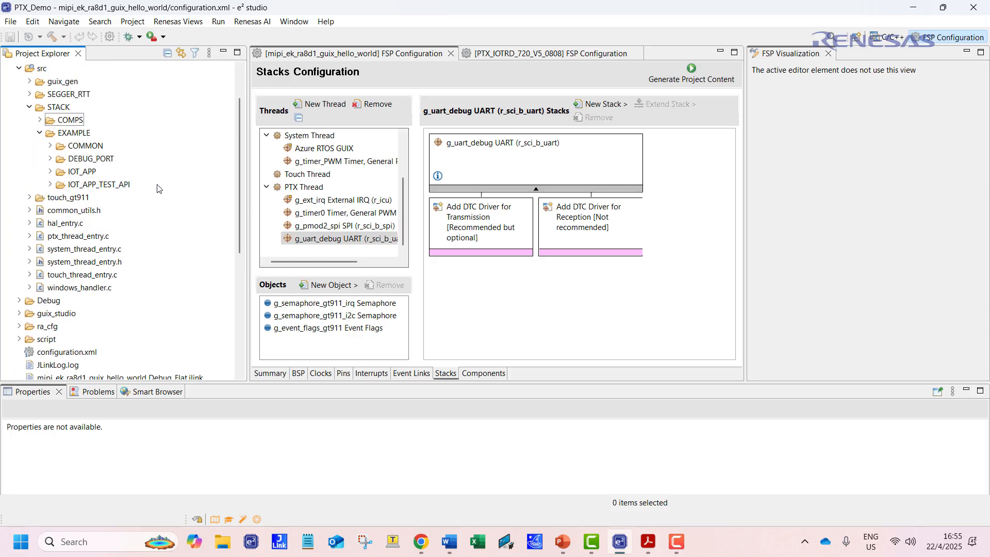
click(103, 184)
right_click(105, 186)
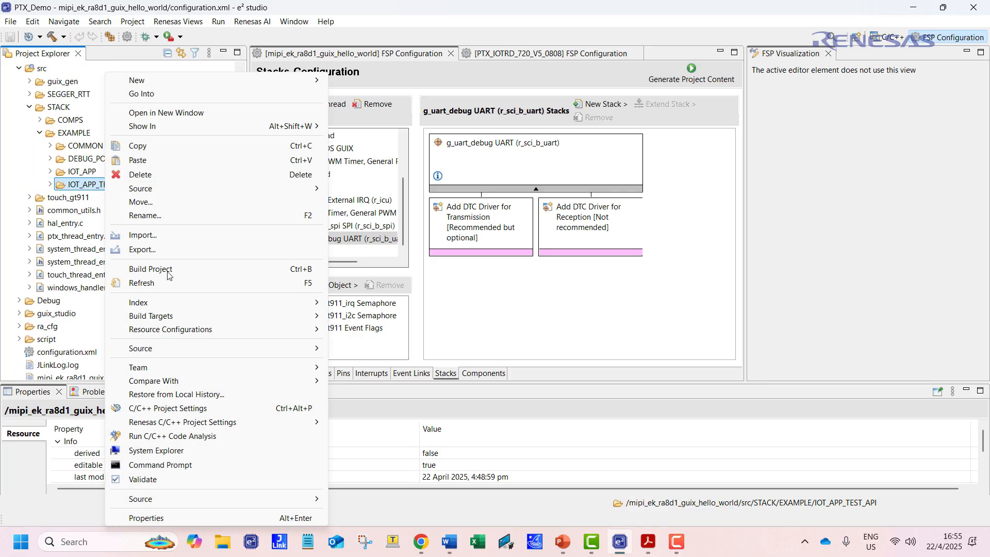
mouse_move(197, 334)
click(372, 332)
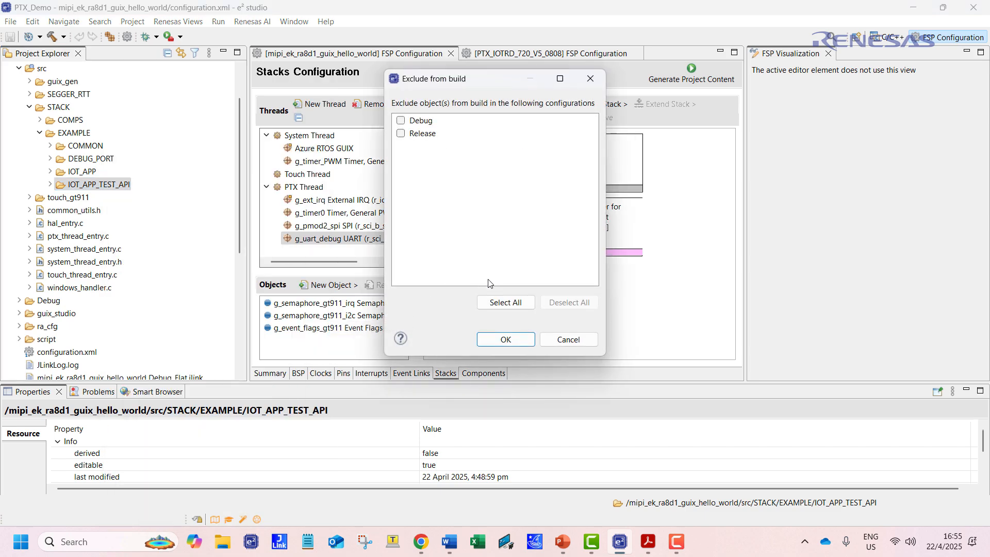
click(505, 340)
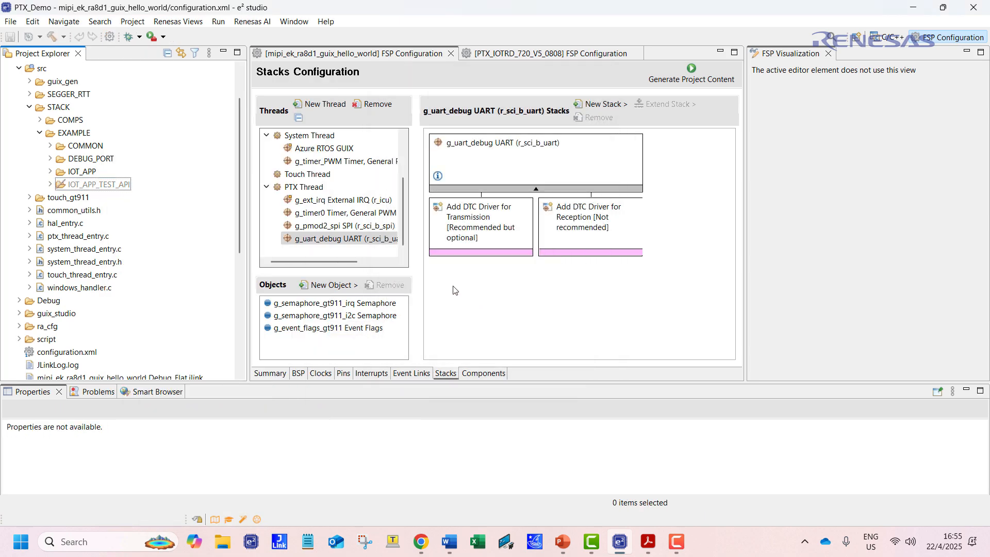
scroll(80, 246, up, 2)
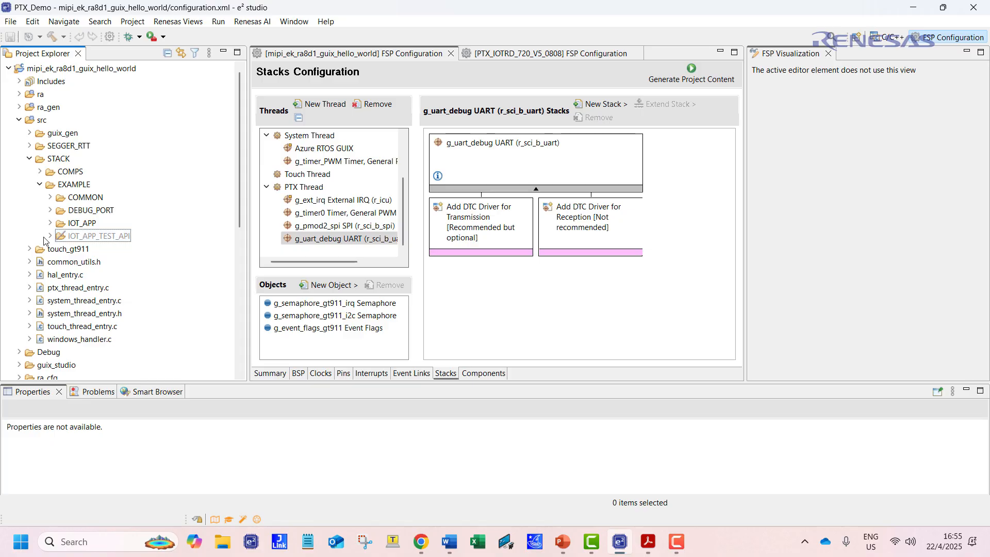
click(30, 159)
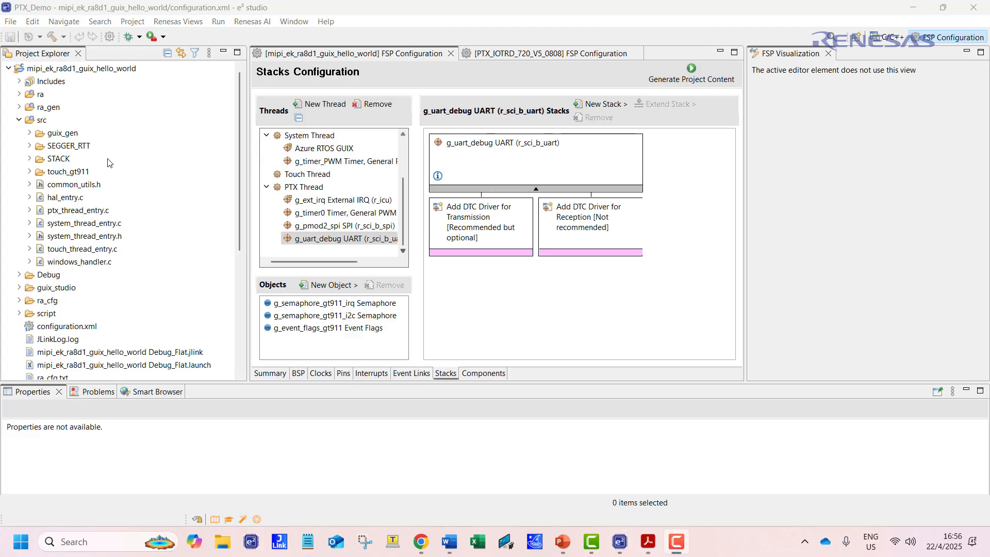
Open ptxPLAT_GPIO.c from STACK/COMPS/PLAT/RENESAS/RA4M2, check the pin assigned to PTX_EXT_IRQ_PIN, and close the file
click(29, 159)
click(40, 172)
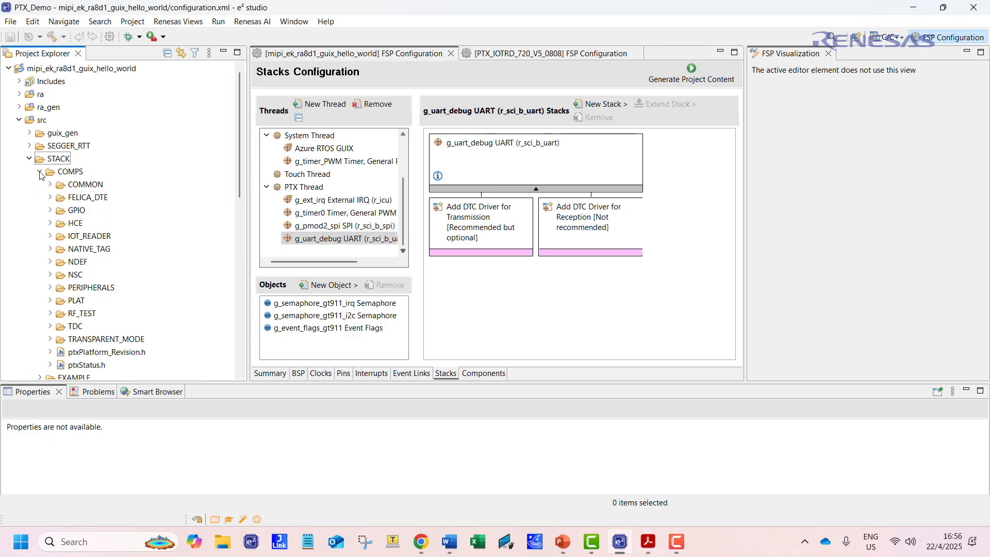
click(50, 301)
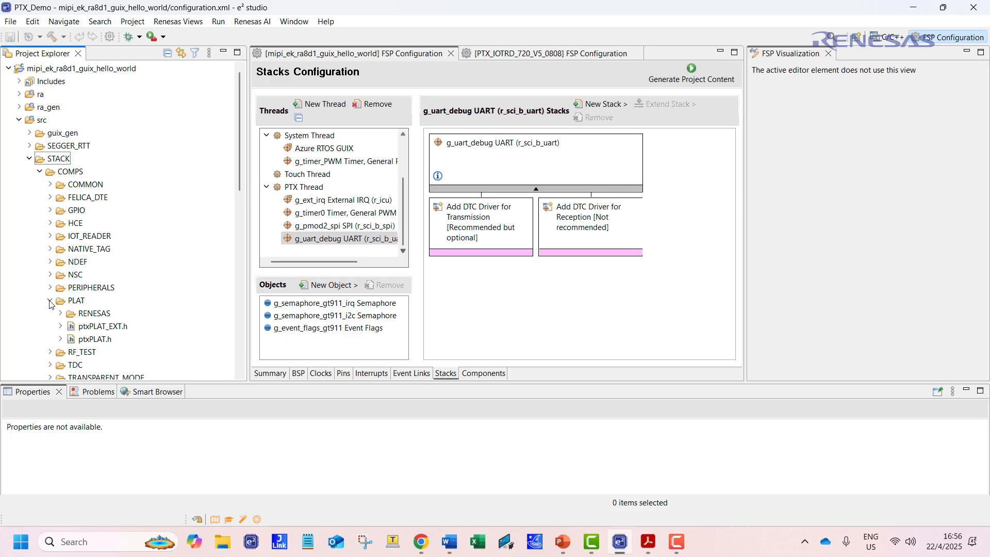
click(60, 313)
click(70, 325)
scroll(154, 309, down, 4)
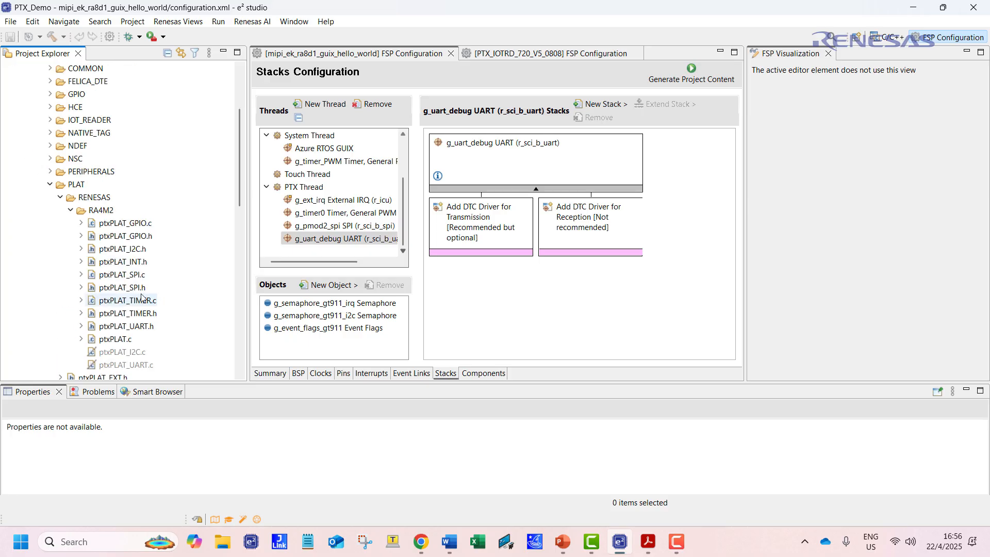
double_click(128, 184)
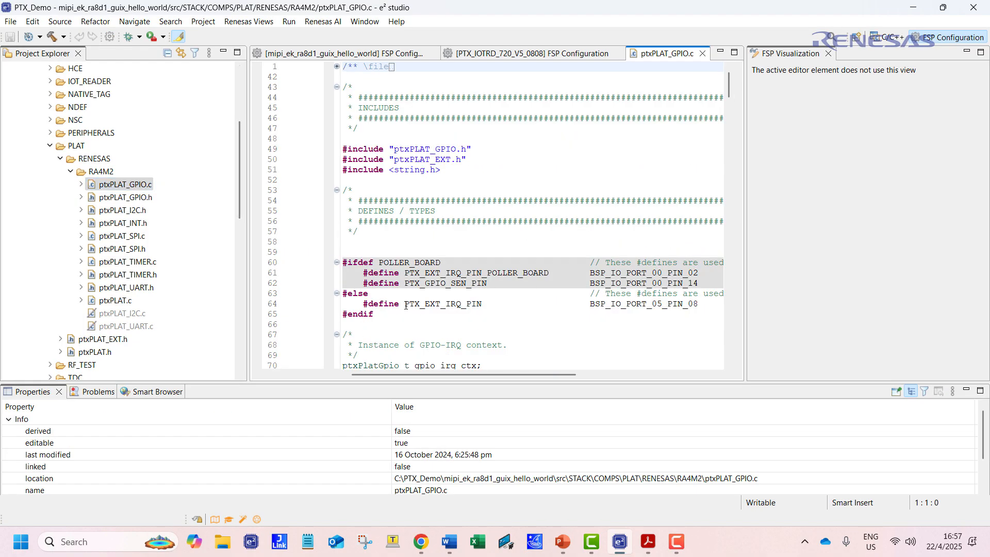
drag(409, 304, 508, 304)
click(507, 304)
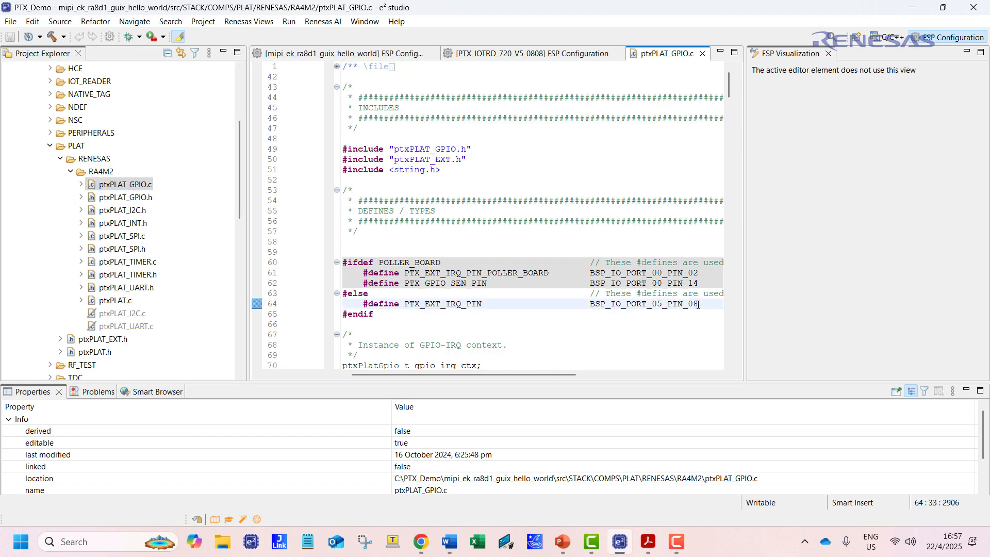
drag(699, 305, 591, 304)
click(627, 313)
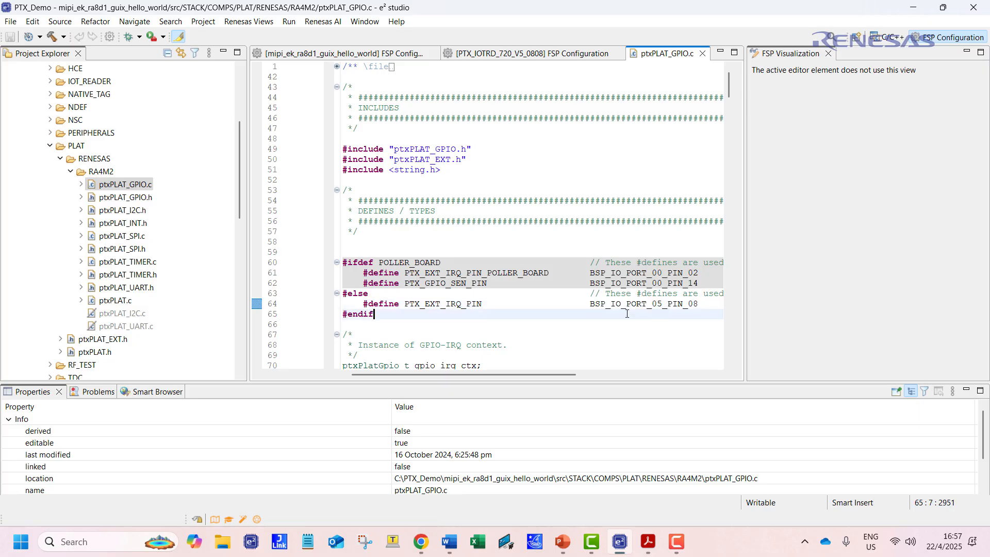
click(702, 54)
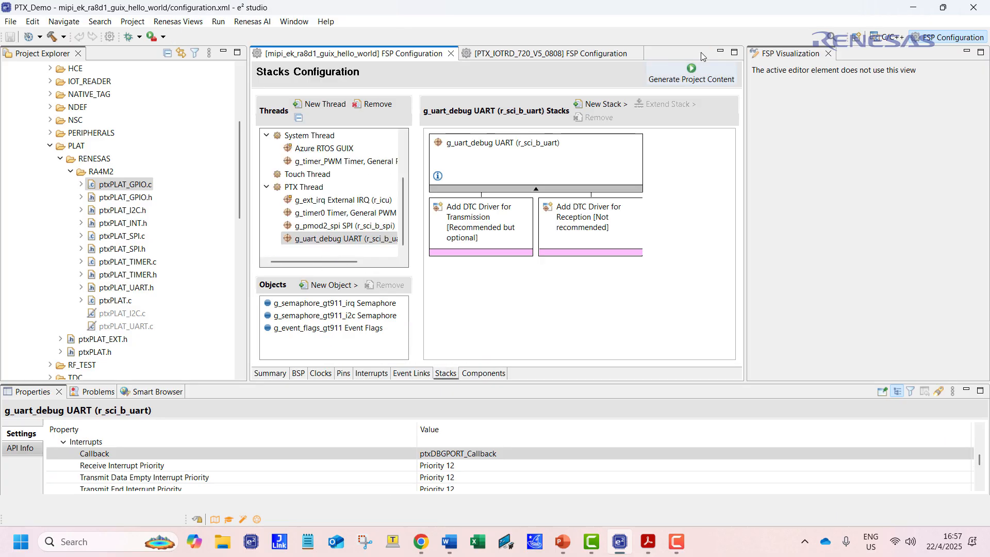
Open ptxPLAT_SPI.c from the RA4M2 folder and check the PTX_PLAT_SPI_CHANNEL defines
click(138, 237)
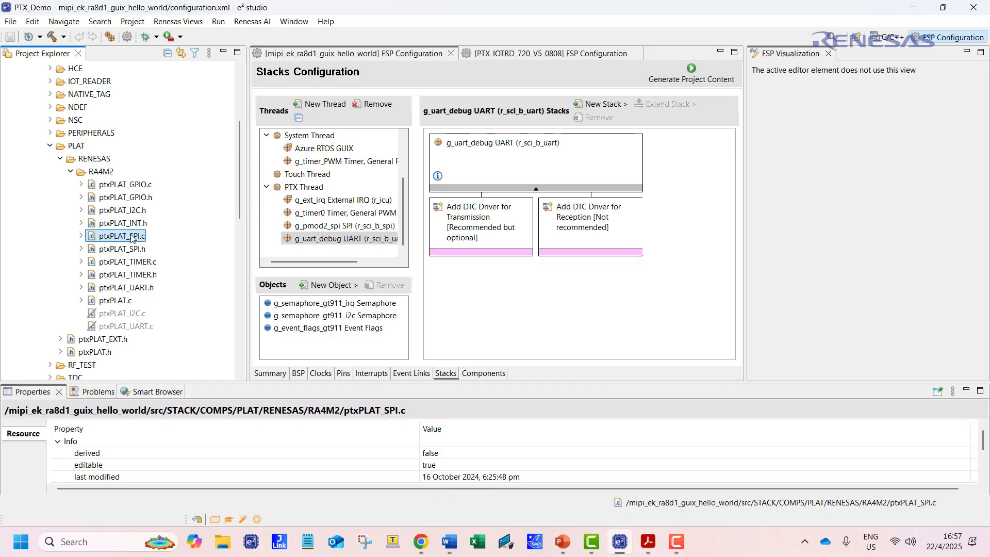
double_click(133, 238)
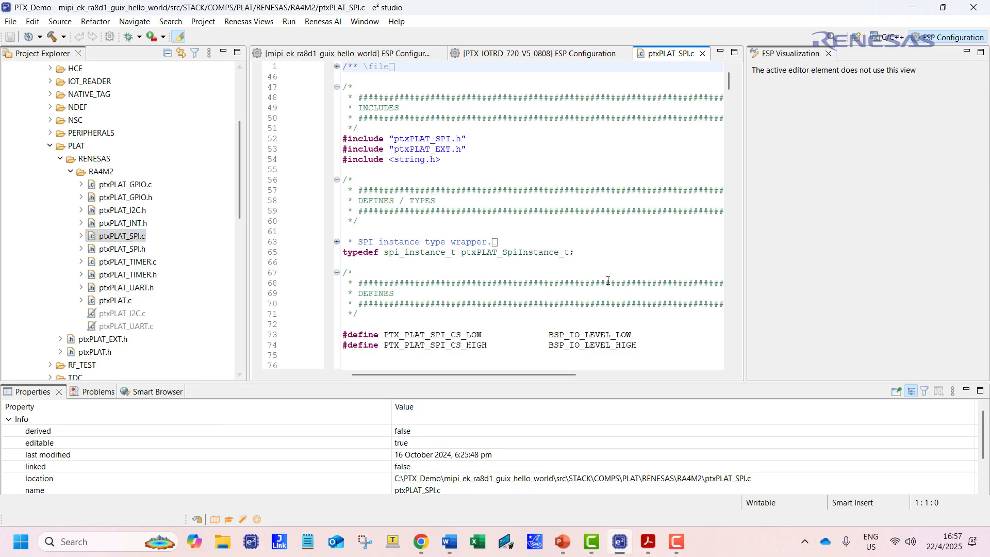
scroll(608, 280, down, 3)
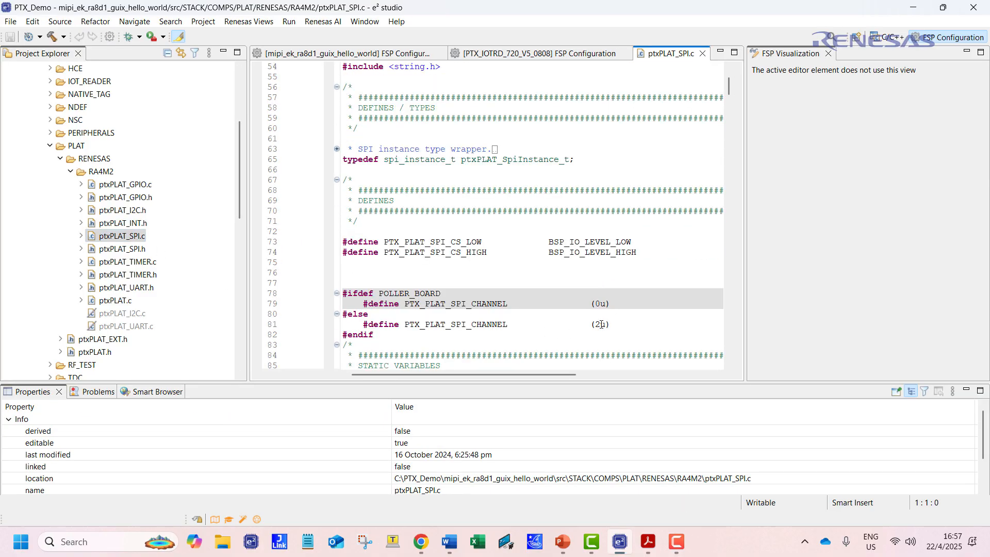
Check the SPI channel define and the .Nss chip-select pin in the non-POLLER_BOARD branches of ptxPLAT_SPI.c
drag(610, 324, 488, 324)
click(513, 324)
scroll(514, 321, down, 6)
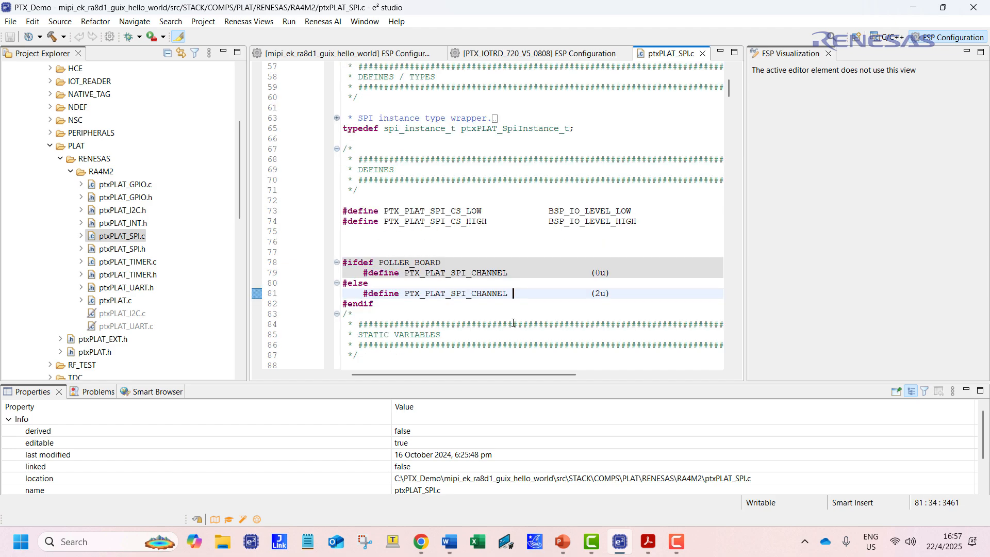
drag(386, 314, 405, 314)
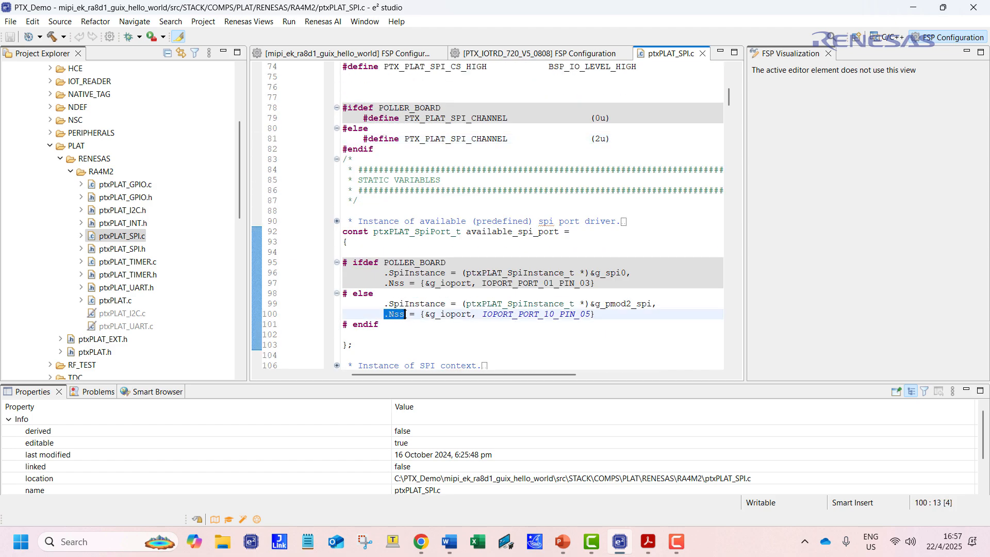
click(415, 314)
drag(594, 314, 450, 313)
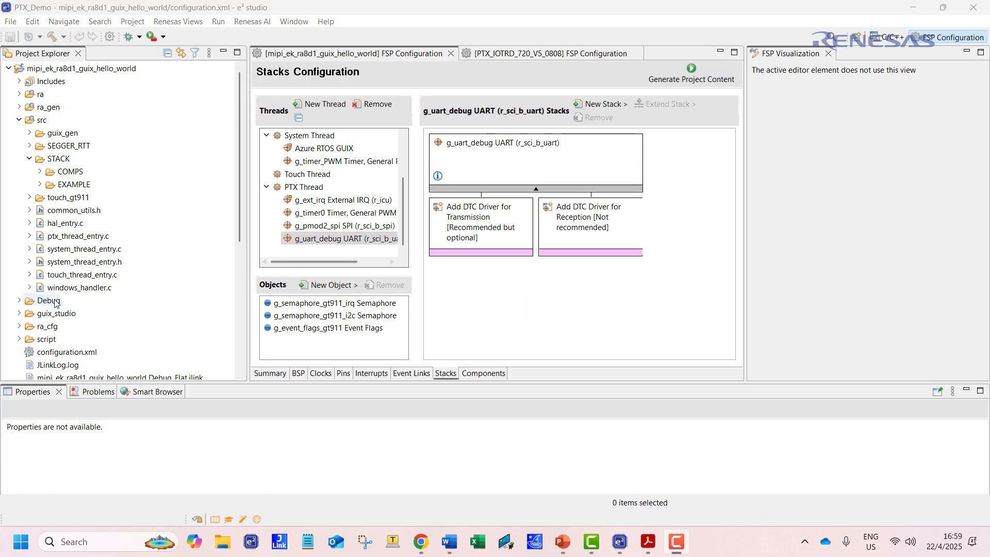
Copy the declaration extern int ptxAPP_Entry(void); from PTX_IOTRD_720_V5_0808's hal_entry.c to below the include in the hello world project's ptx_thread_entry.c
scroll(50, 304, down, 3)
scroll(44, 307, down, 2)
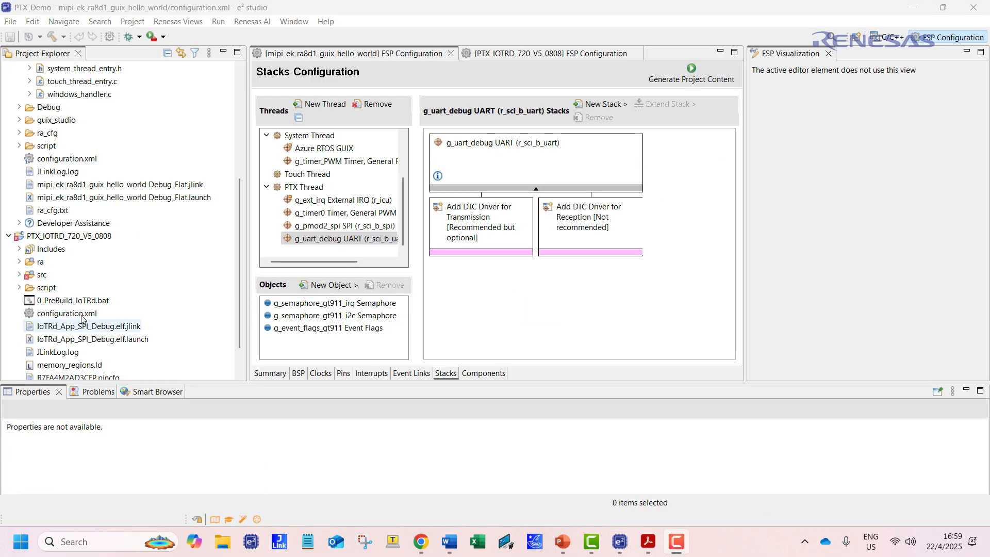
click(19, 274)
double_click(57, 300)
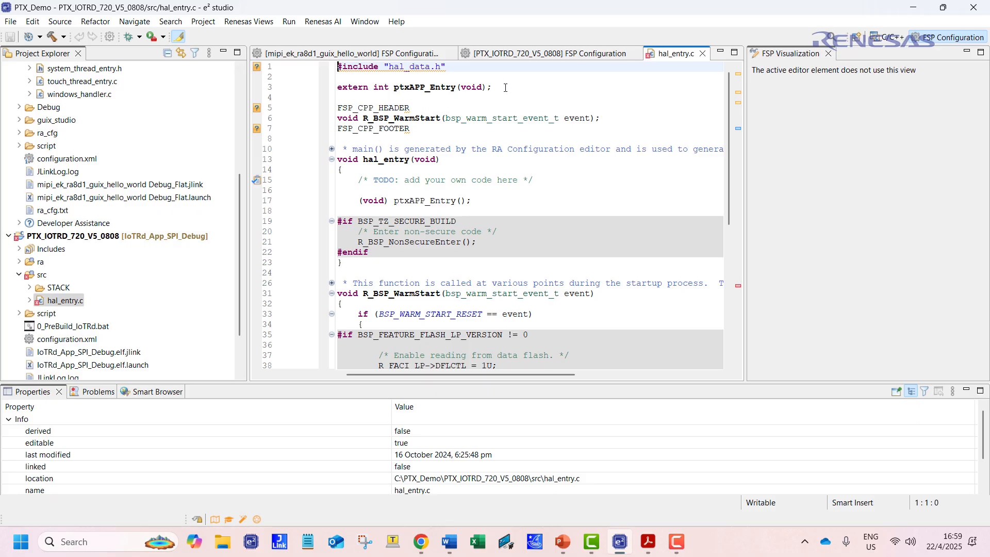
drag(505, 88, 346, 87)
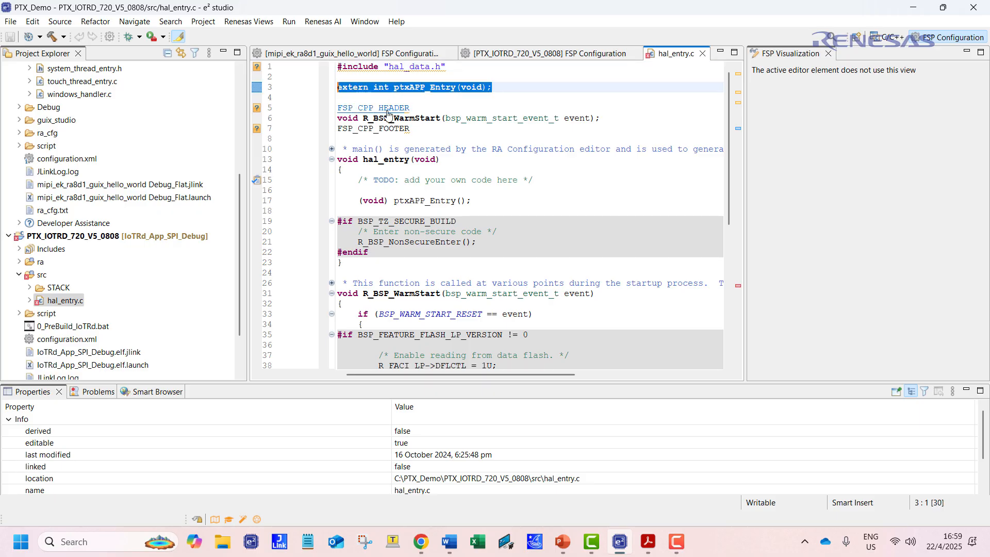
scroll(144, 173, up, 5)
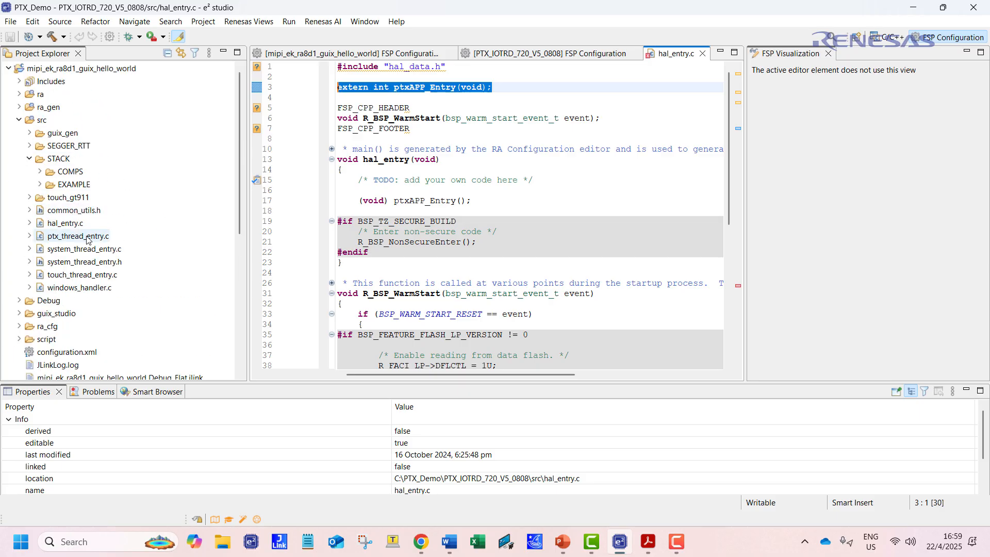
double_click(64, 237)
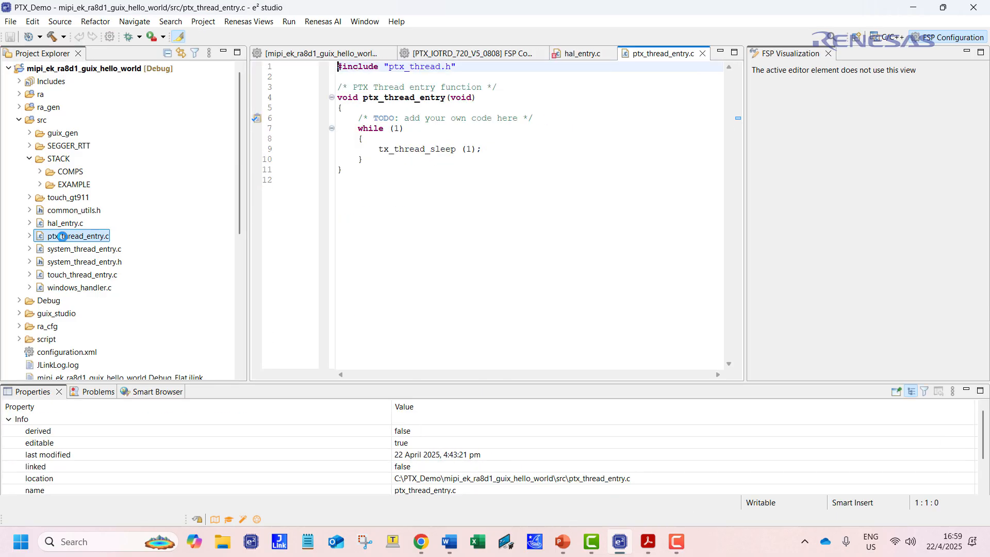
click(348, 77)
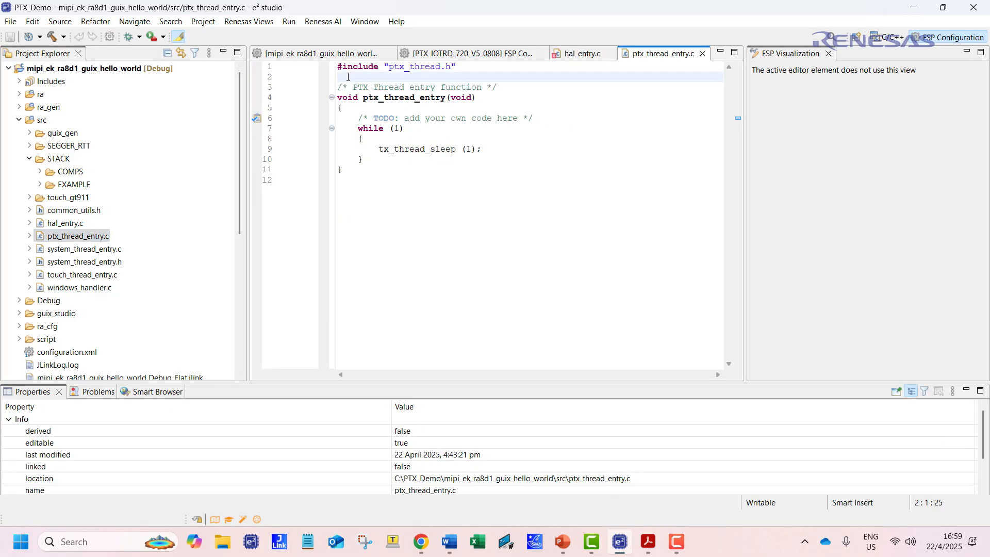
text(extern int ptxAPP_Entry(void);)
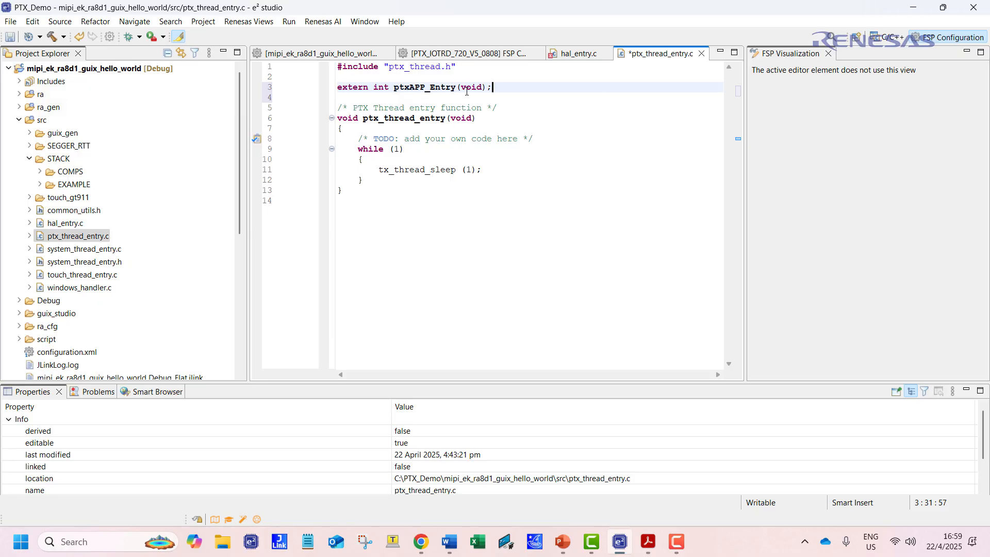
Copy the (void) ptxAPP_Entry(); call from hal_entry.c to after tx_thread_sleep (1); in the ptx_thread_entry while loop, and save the file
click(570, 54)
scroll(503, 132, down, 1)
drag(471, 138, 356, 138)
key(ctrl+c)
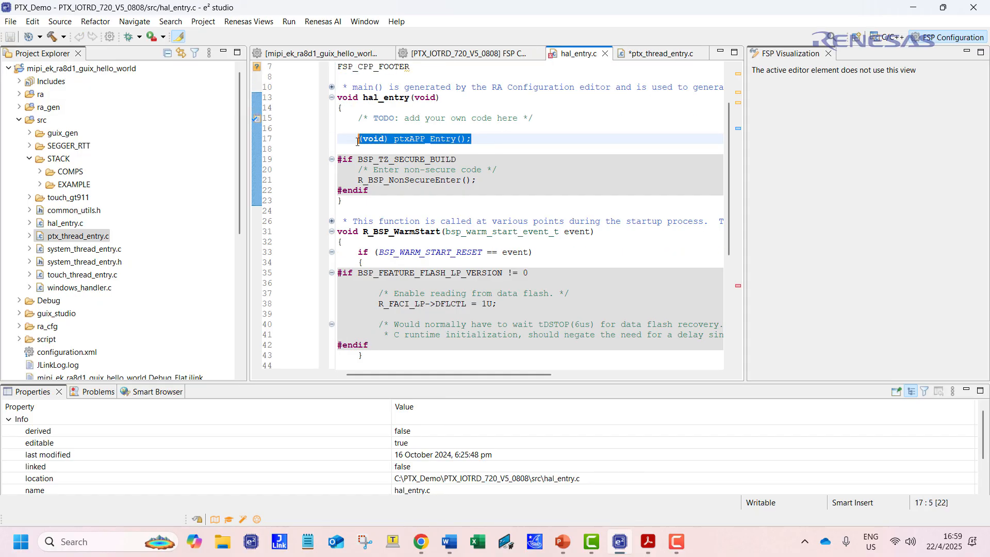
click(651, 54)
click(511, 166)
key(Return)
key(ctrl+v)
key(ctrl+s)
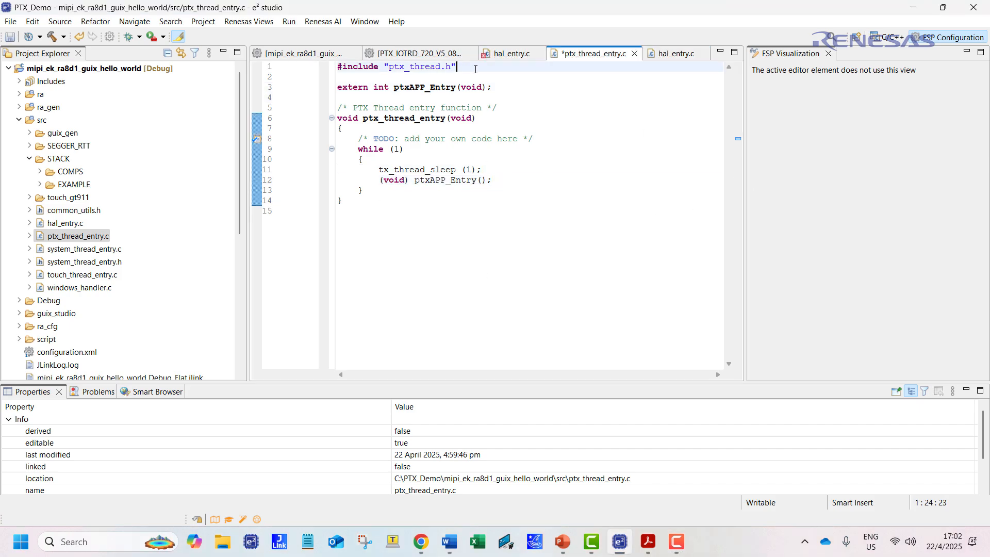
Add #include "hal_data.h" below the ptx_thread.h include in ptx_thread_entry.c
key(Return)
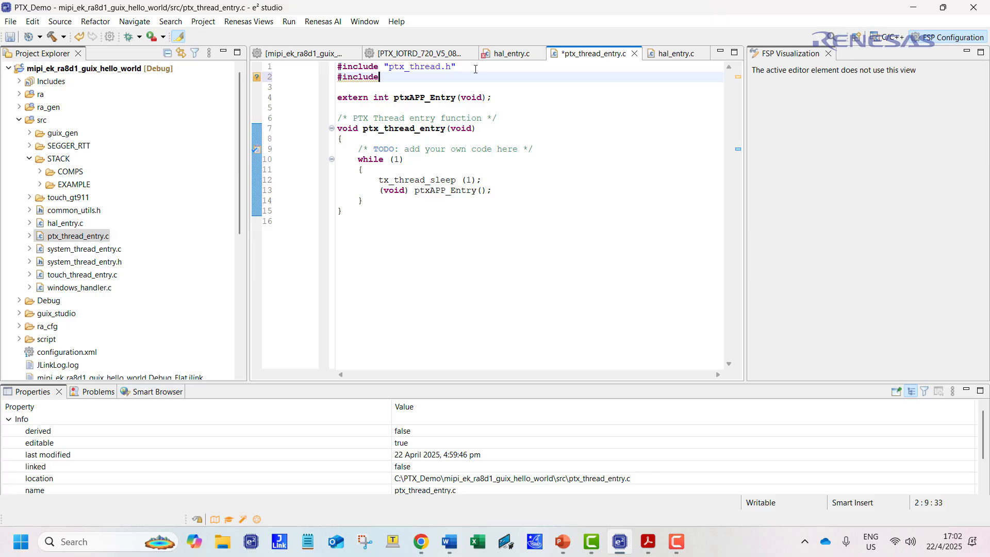
text(#include "hal_data.)
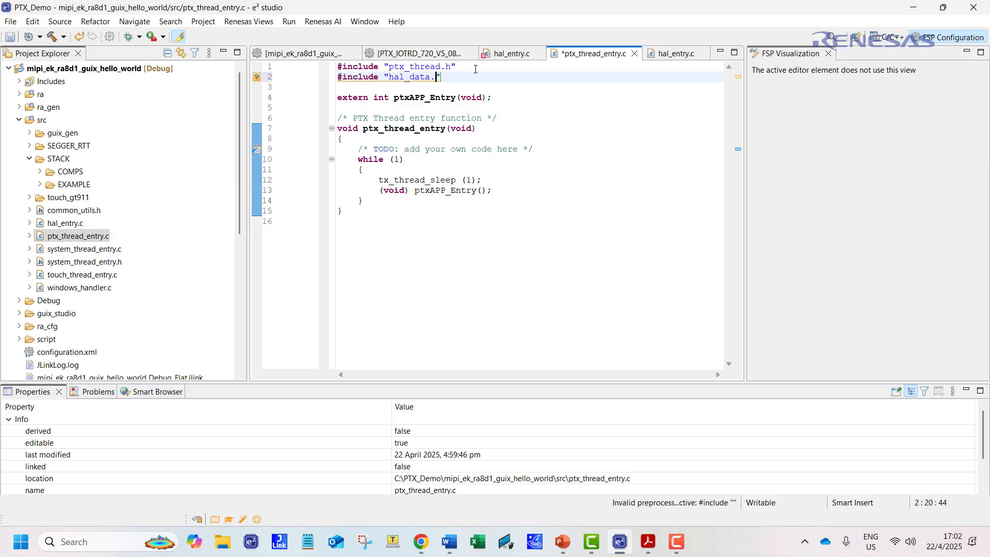
text(h)
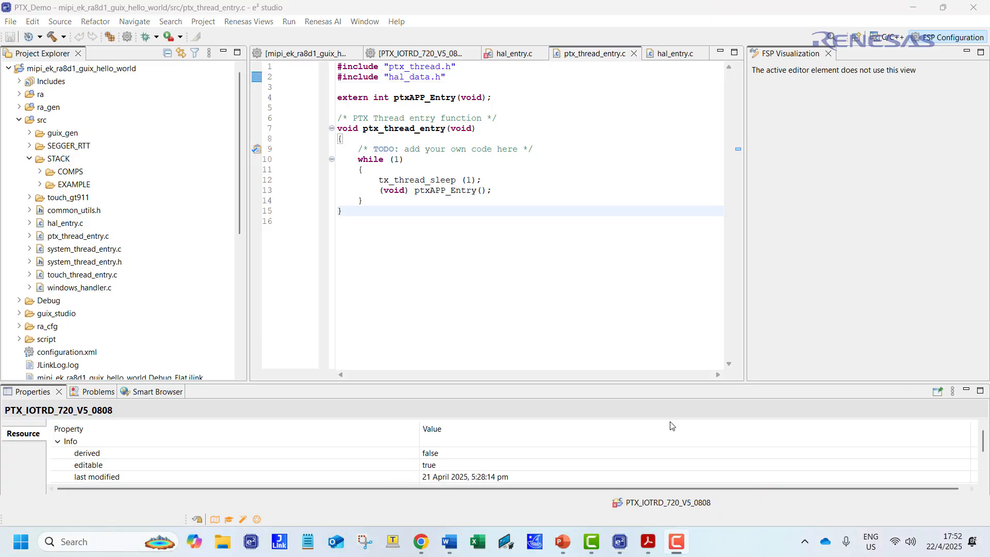
Add the defined symbol PTX_INTF_SPI to the GNU Arm Cross C Compiler preprocessor settings of the mipi_ek_ra8d1_guix_hello_world project
right_click(92, 68)
click(198, 531)
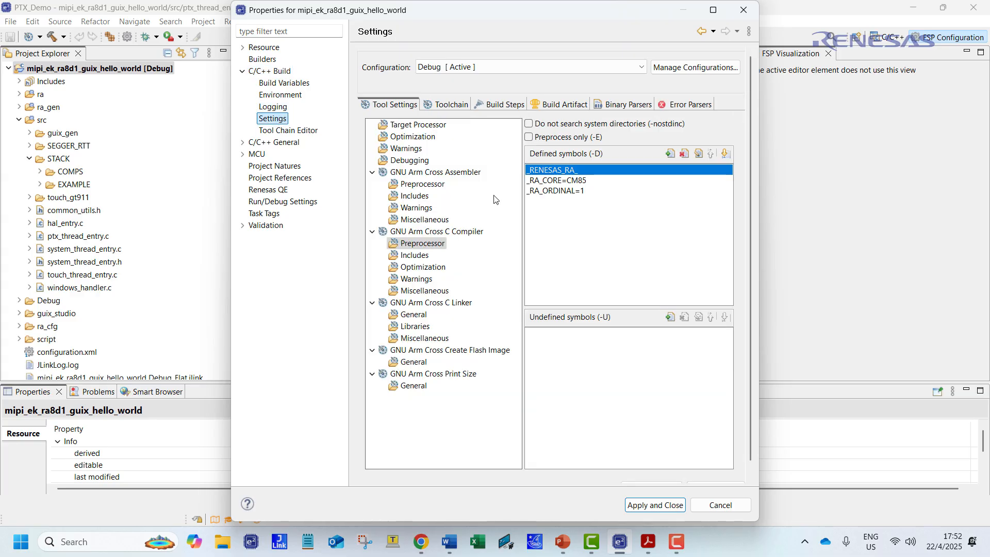
click(428, 185)
click(428, 244)
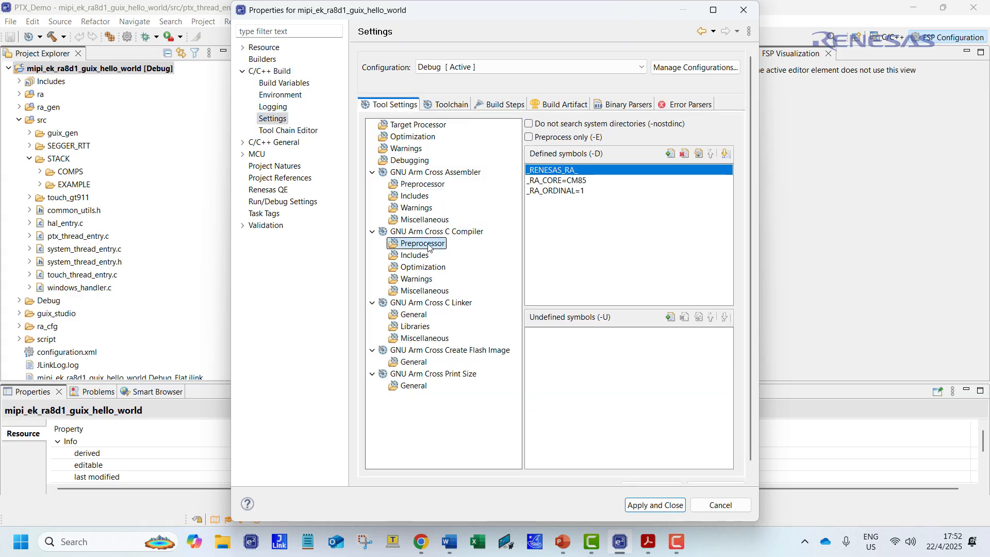
click(670, 153)
text(PTX_INTF_SPI)
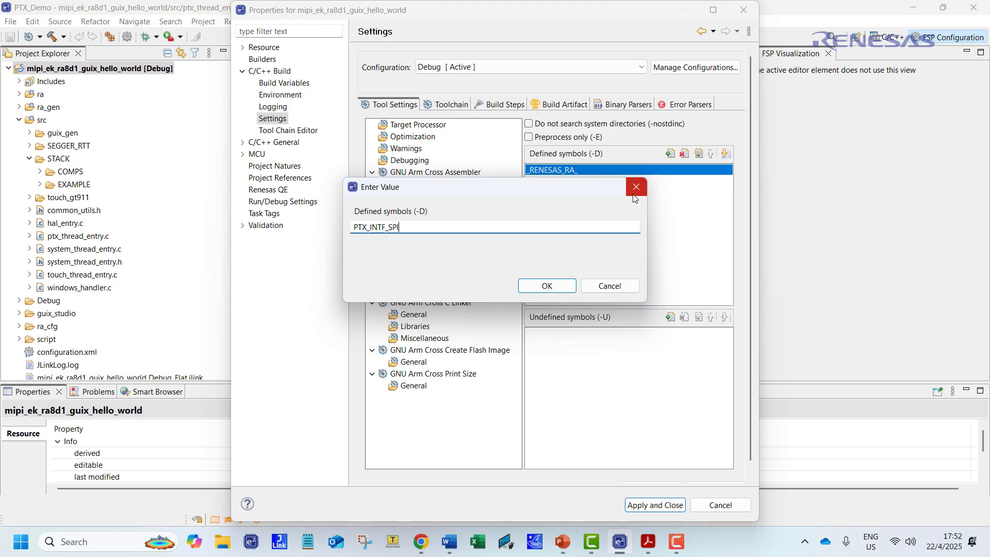
click(553, 289)
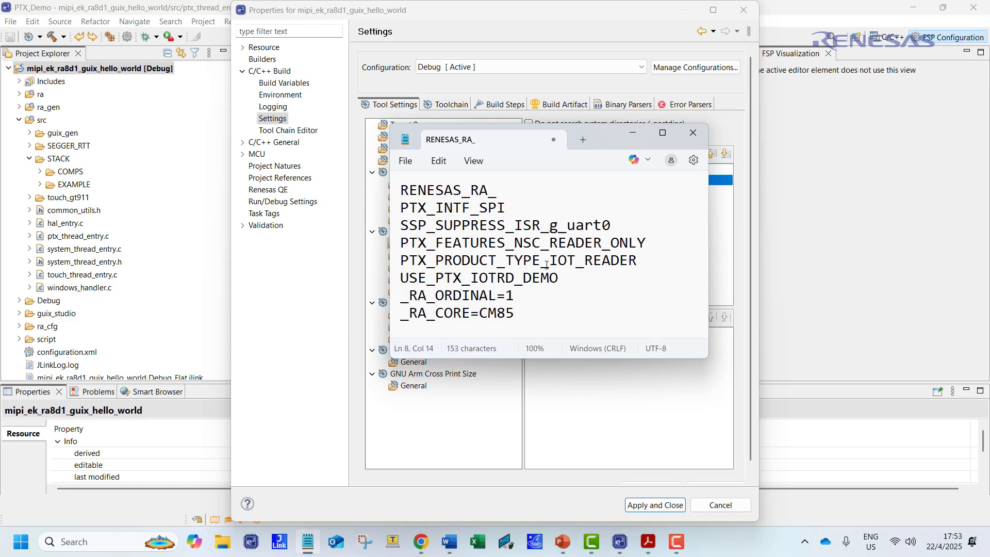
Copy SSP_SUPPRESS_ISR_g_uart0 from the Notepad symbol list and add it to the C compiler's defined symbols
drag(466, 167, 273, 167)
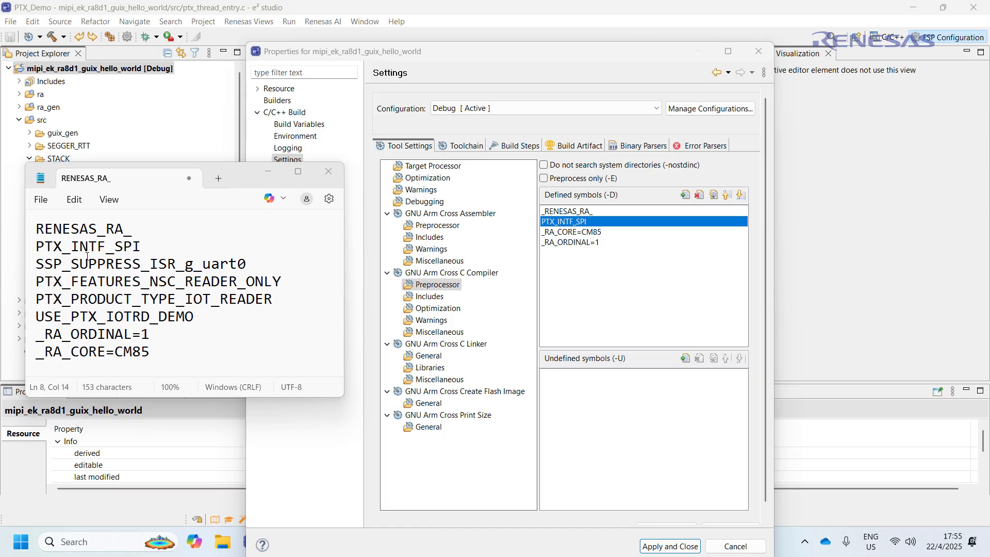
double_click(93, 264)
key(ctrl+c)
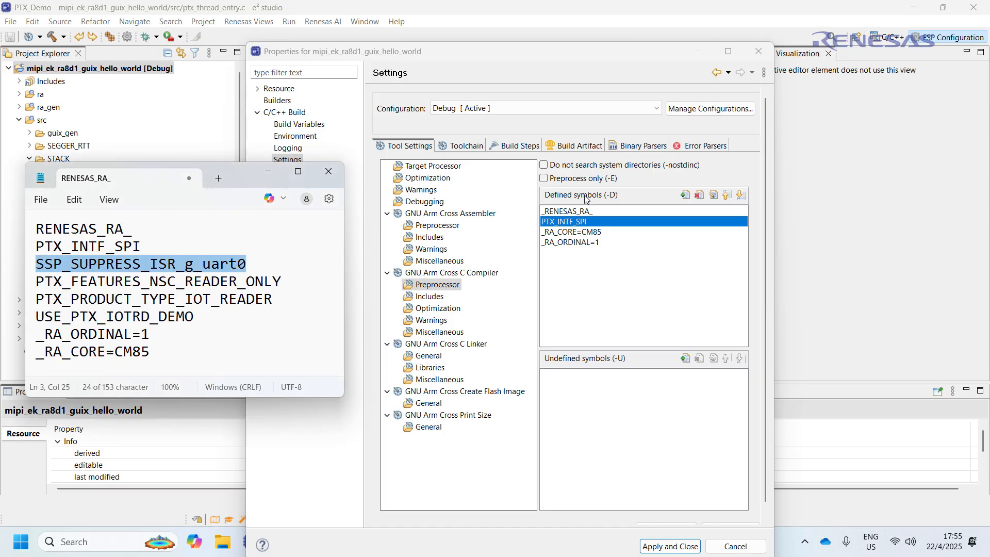
click(685, 195)
key(ctrl+v)
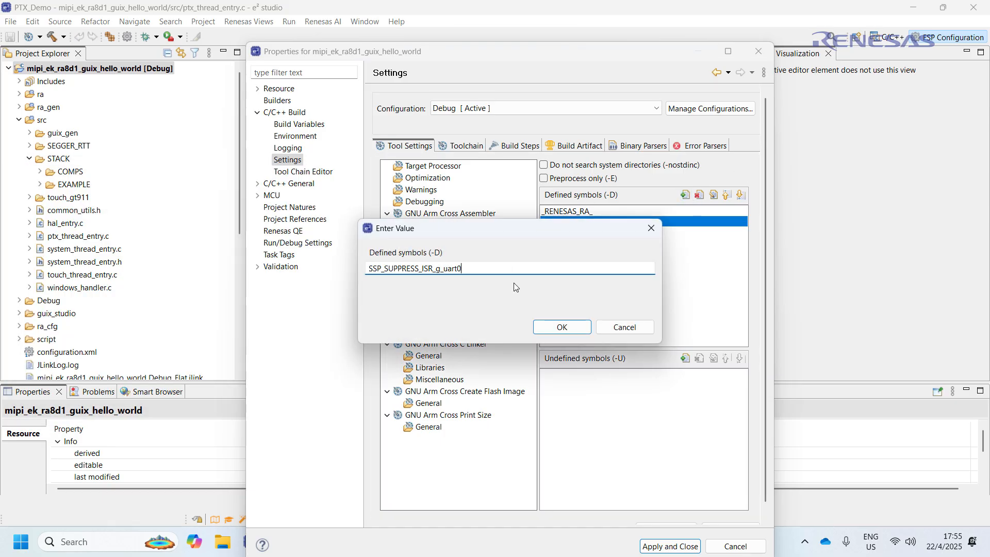
click(555, 324)
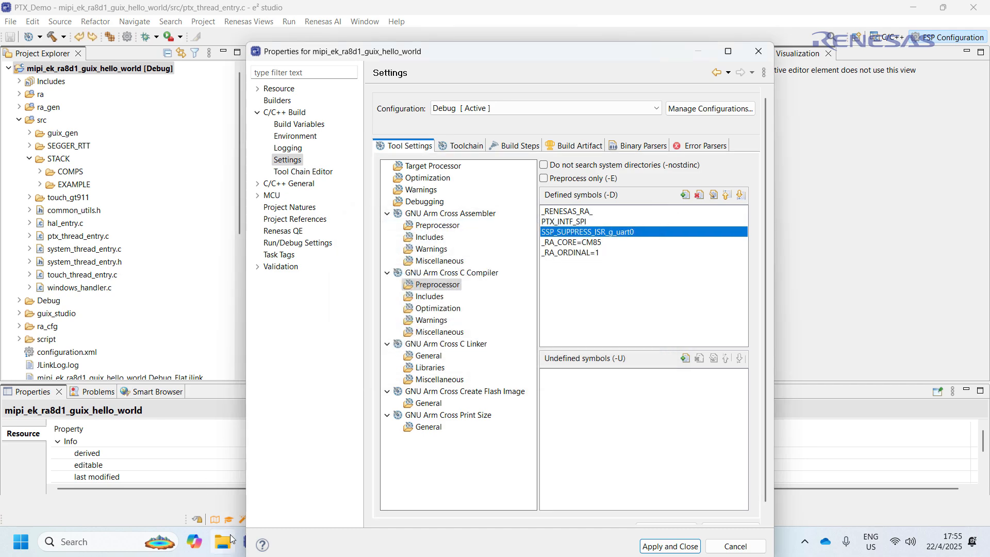
Add PTX_FEATURES_NSC_READER_ONLY from the Notepad symbol list to the C compiler's defined symbols
drag(307, 61, 444, 72)
key(alt+Tab)
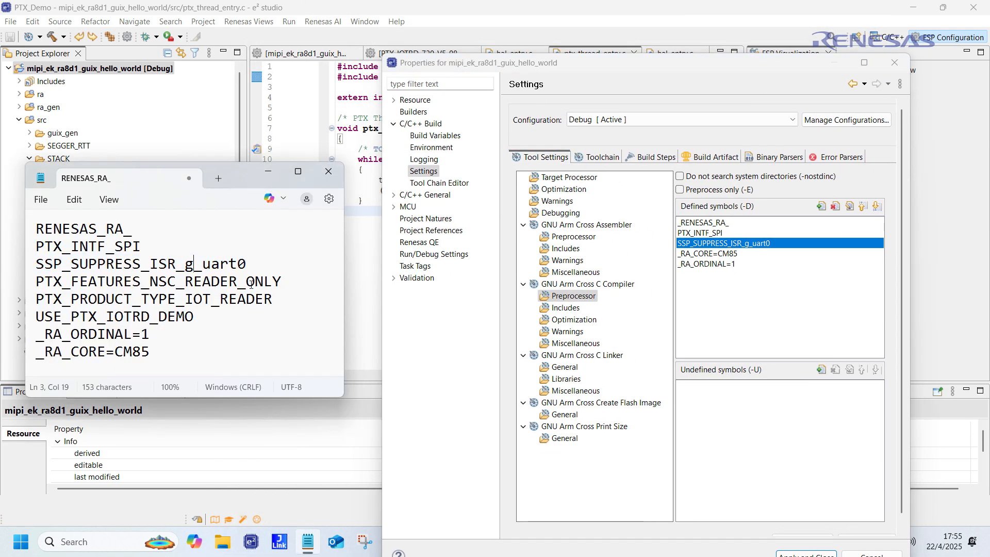
double_click(93, 281)
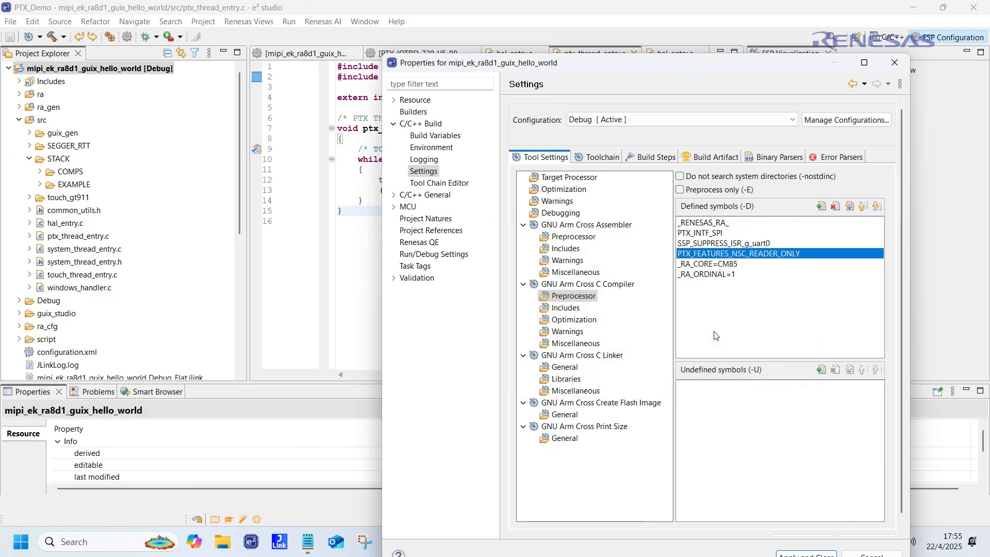
Copy PTX_PRODUCT_TYPE_IOT_READER from the Notepad list and add it as a C compiler defined symbol
key(alt+Tab)
double_click(198, 299)
key(ctrl+c)
click(820, 206)
key(ctrl+v)
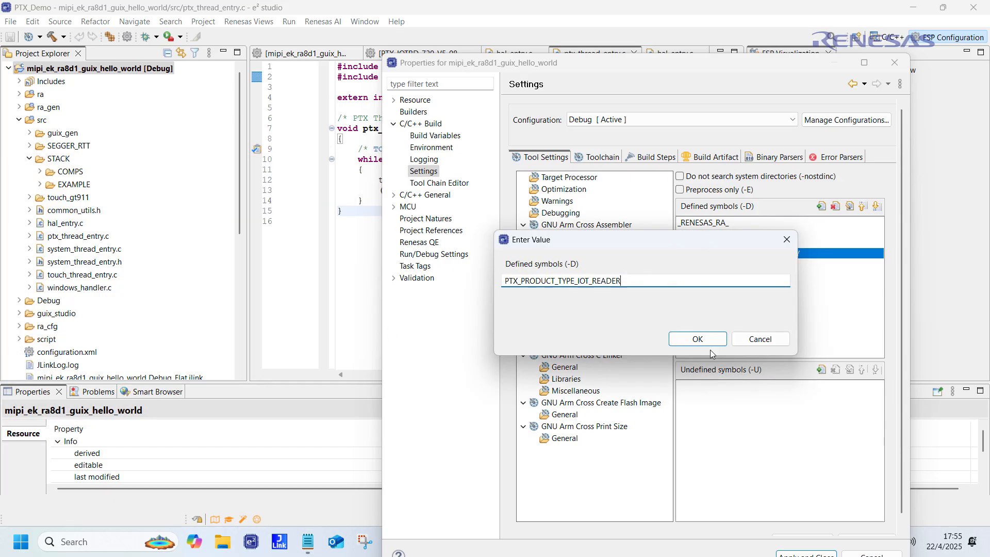
click(704, 338)
Copy USE_PTX_IOTRD_DEMO from the Notepad list into a new defined symbol for the C compiler
key(alt+Tab)
double_click(114, 316)
key(ctrl+c)
click(820, 206)
key(ctrl+v)
click(703, 338)
Order the defined symbols as in the Notepad list, with _RA_ORDINAL=1 above _RA_CORE=CM85, and close the project properties with the changes applied
key(alt+Tab)
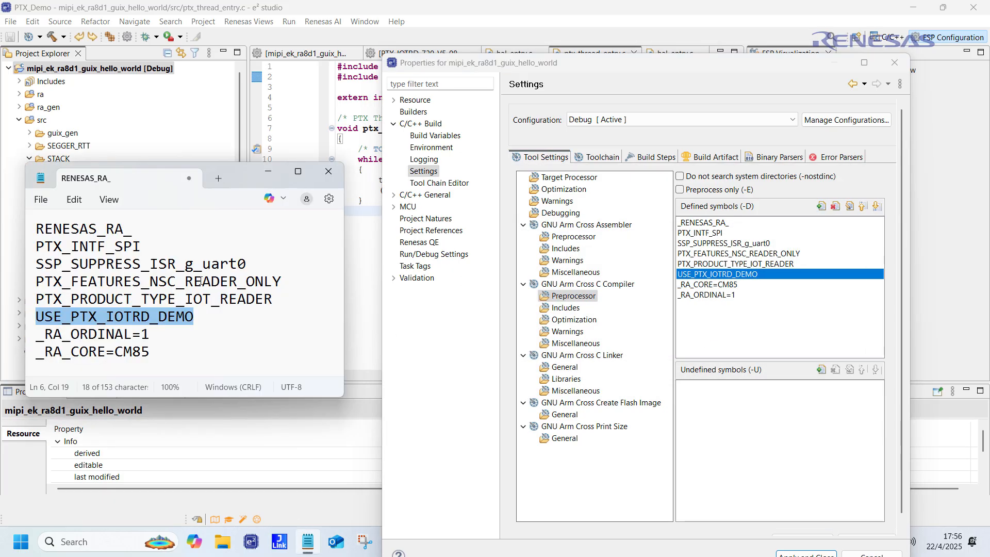
click(721, 284)
key(alt+Tab)
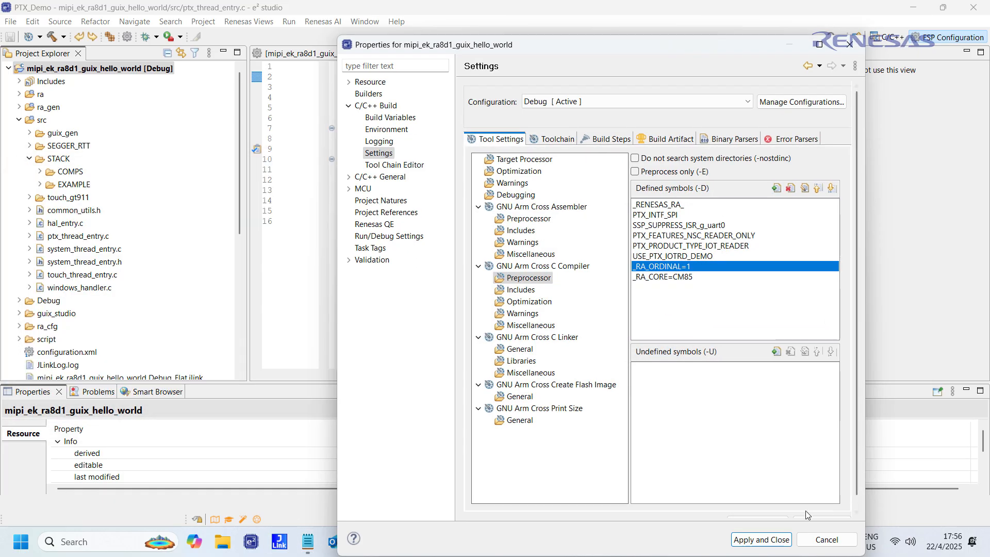
click(804, 539)
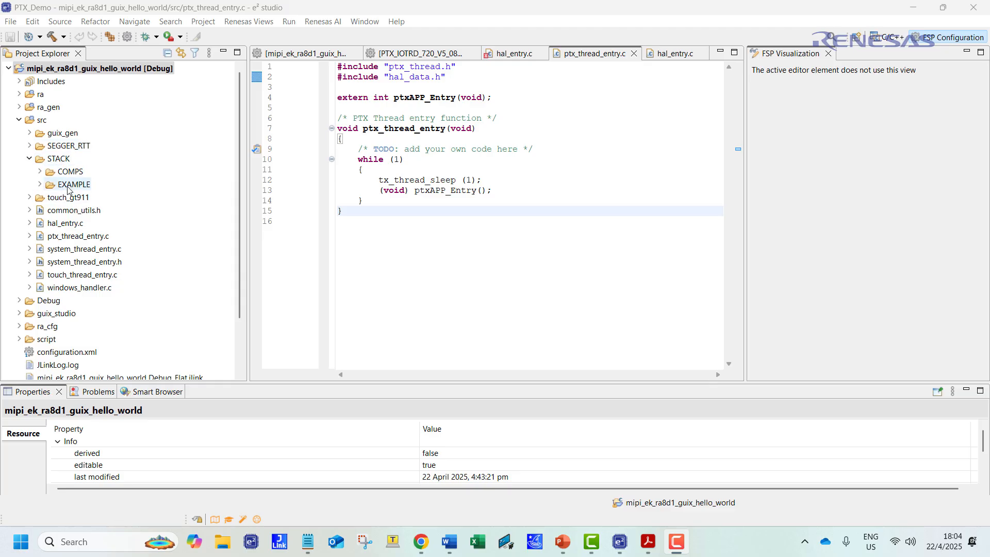
Open the Paths and Symbols properties of the mipi_ek_ra8d1_guix_hello_world project
click(41, 173)
click(41, 172)
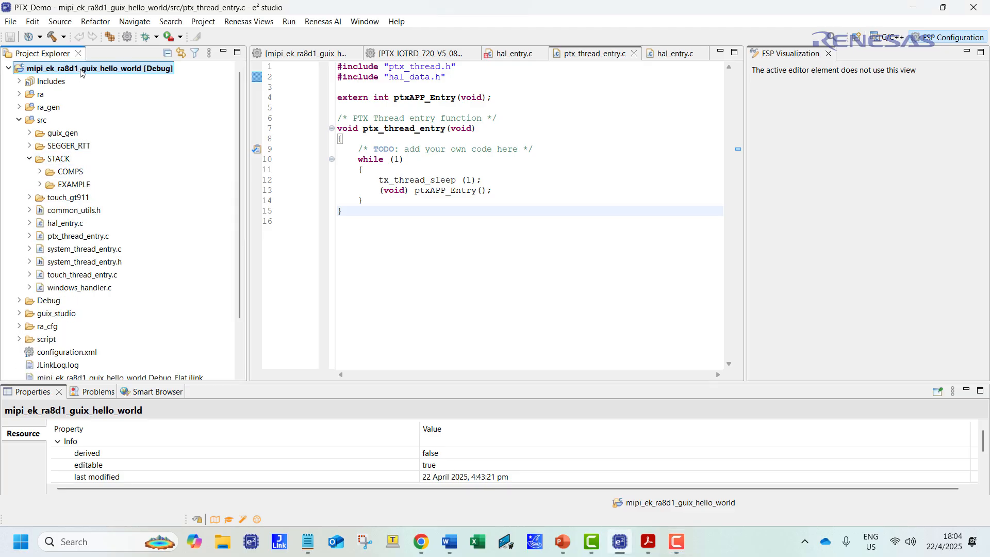
right_click(81, 72)
click(156, 531)
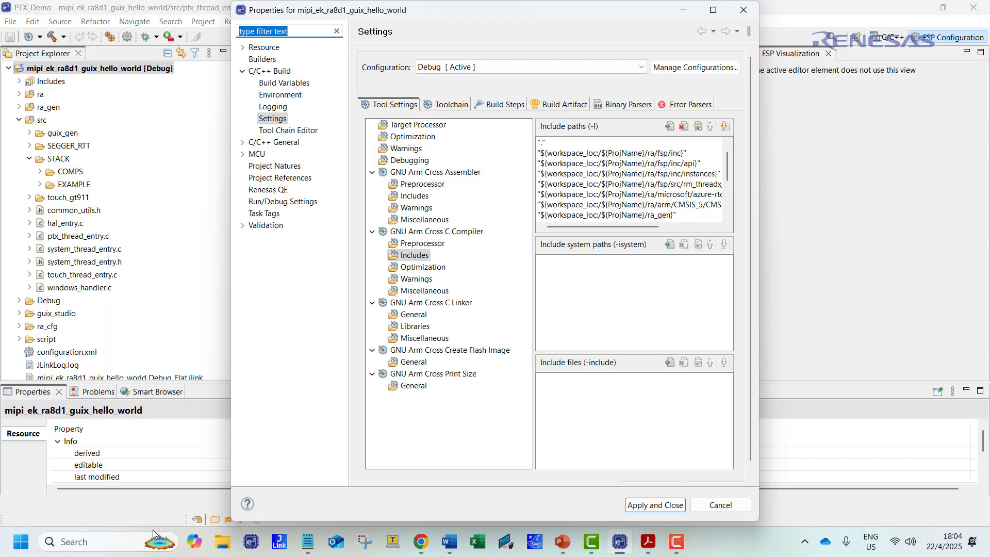
click(269, 124)
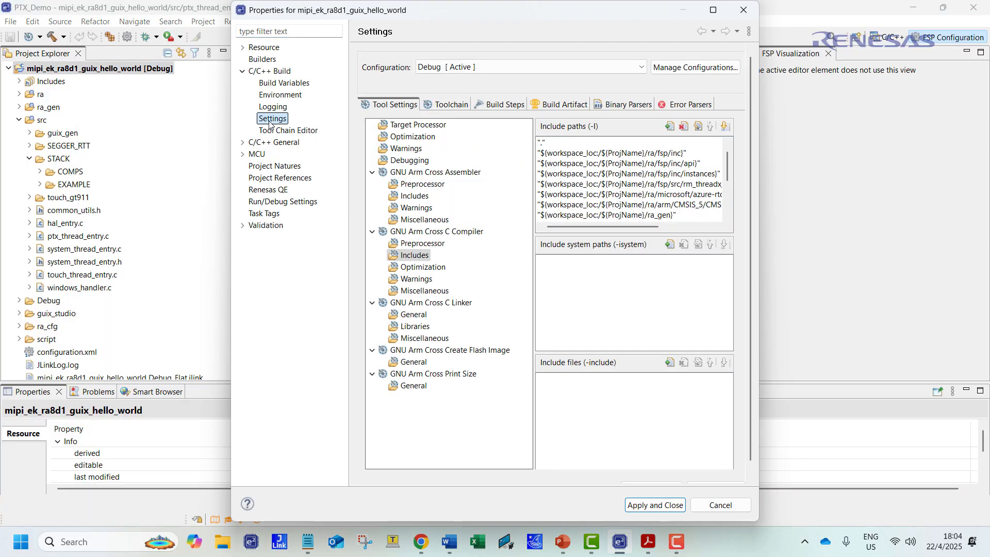
click(243, 145)
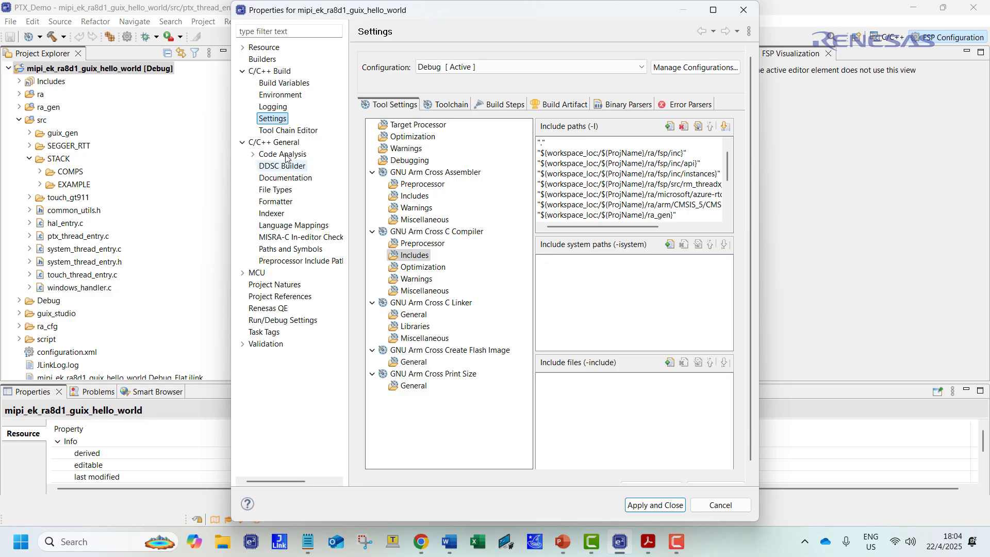
click(293, 249)
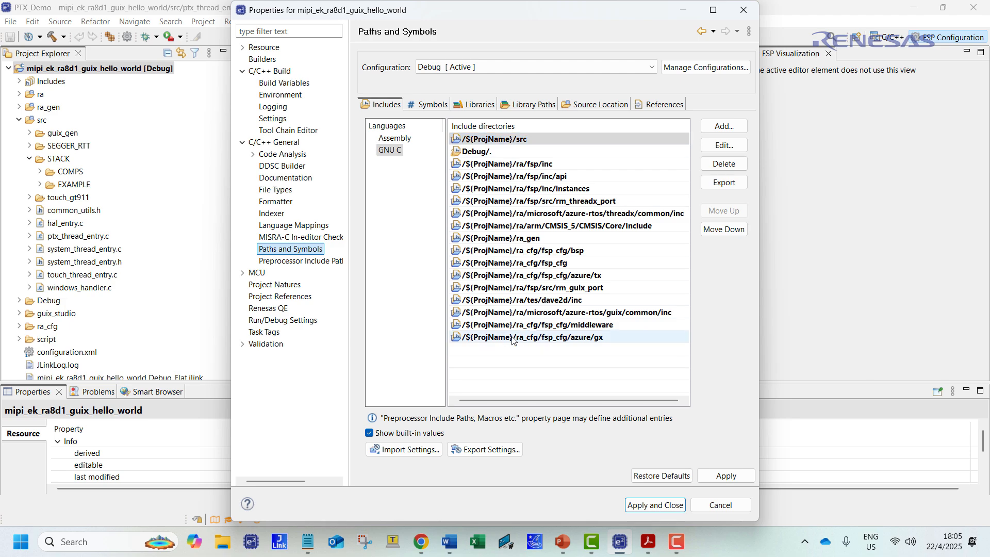
Add the workspace folder src/STACK of the hello world project to the GNU C include directories
click(723, 126)
click(574, 257)
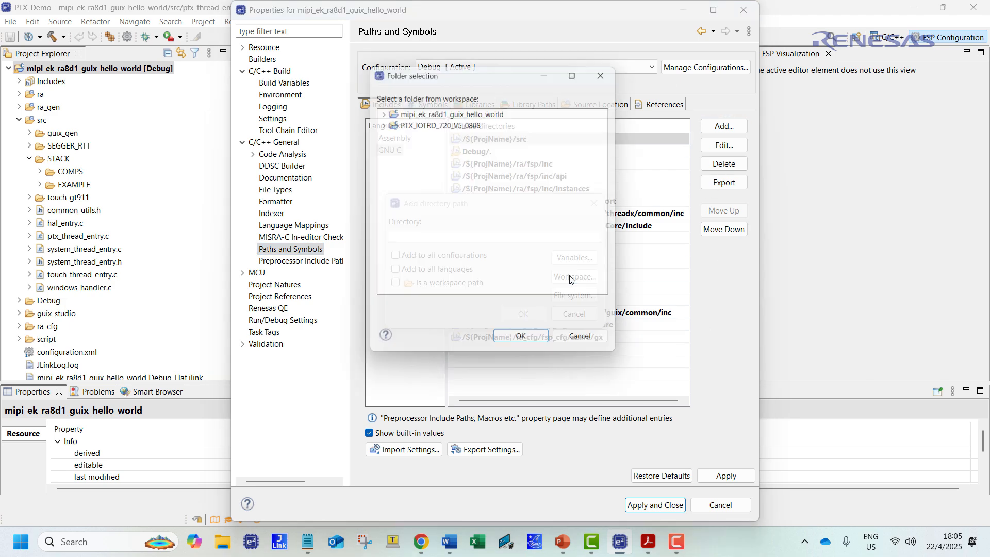
click(381, 112)
click(390, 206)
double_click(422, 193)
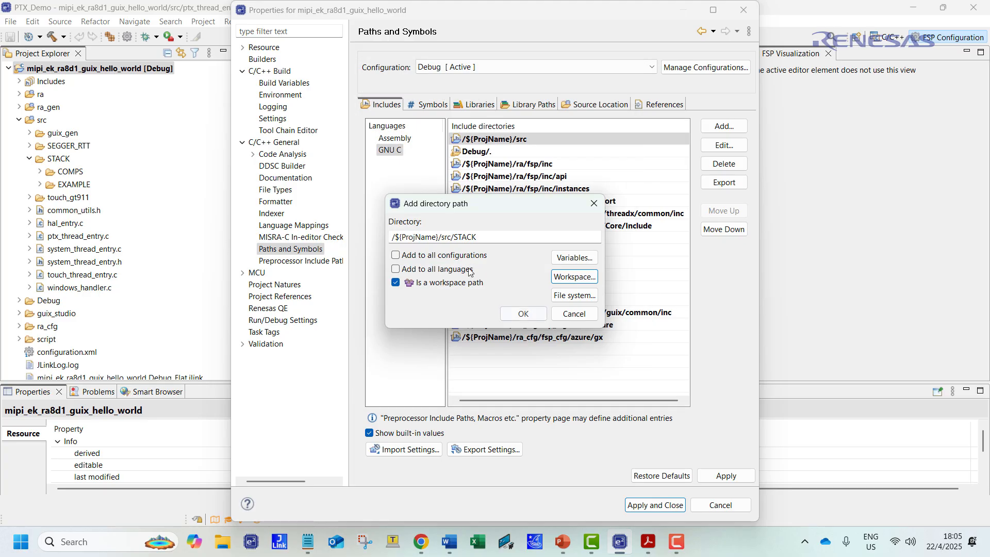
key(Return)
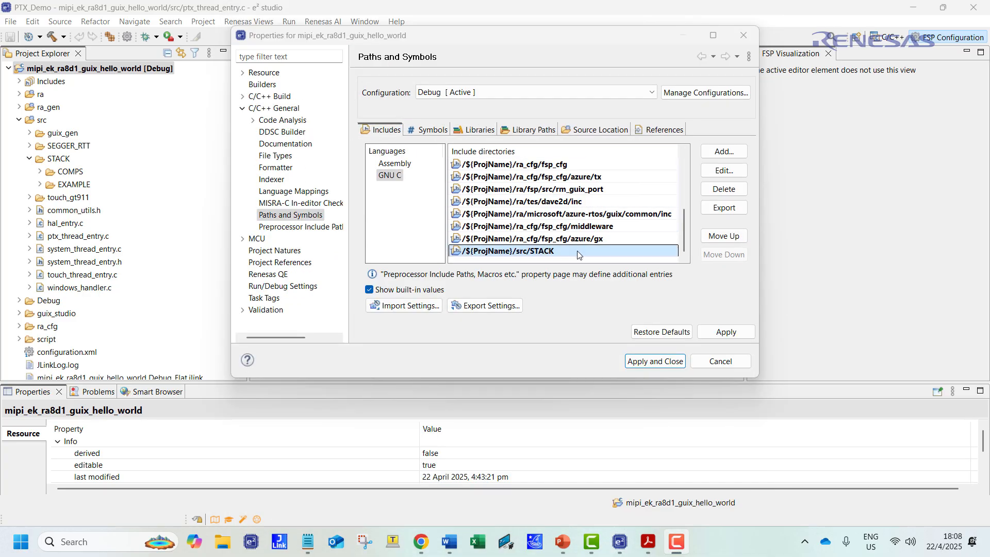
Add the workspace folder src/STACK/COMPS/COMMON to the GNU C include directories
click(724, 151)
click(573, 216)
click(379, 50)
click(390, 145)
click(400, 134)
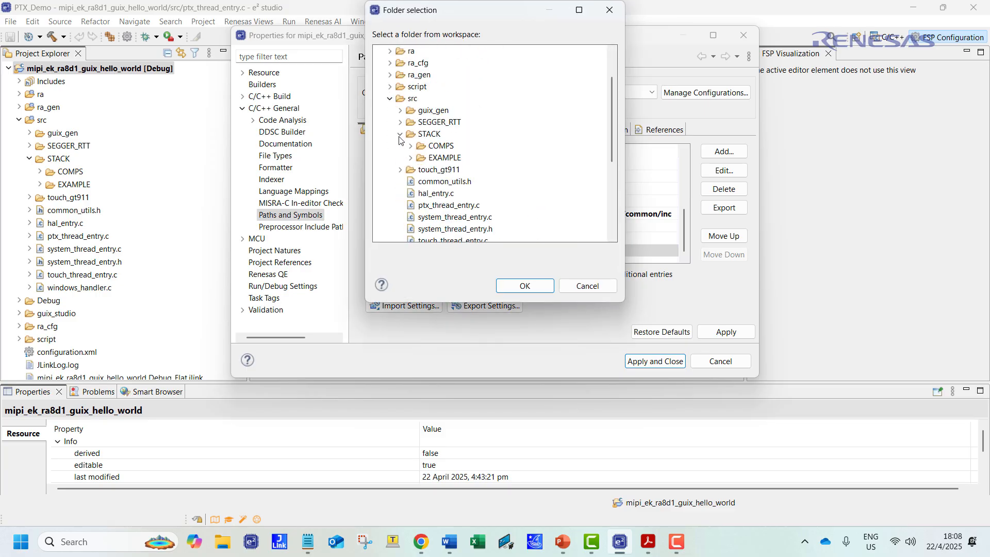
click(410, 145)
click(450, 65)
click(523, 289)
click(523, 254)
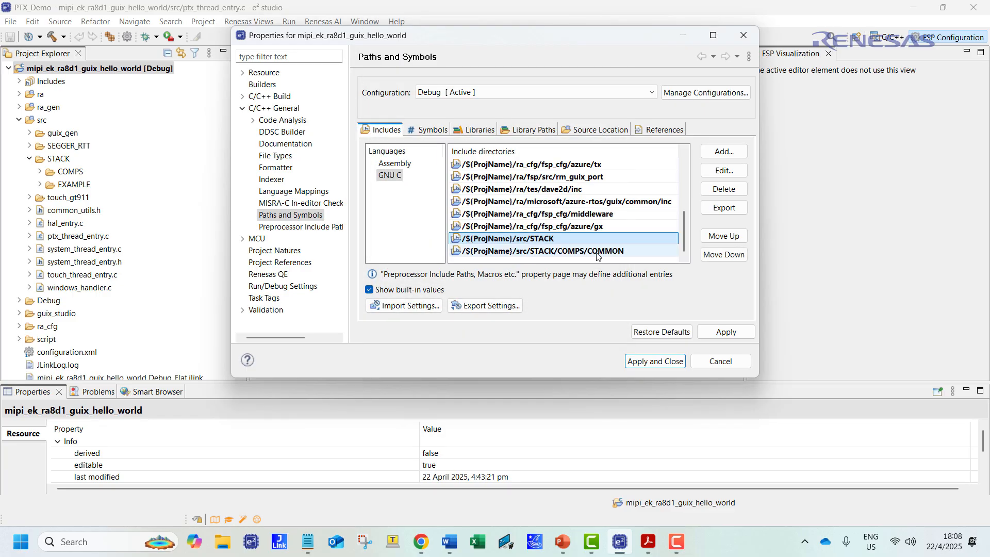
Select the subfolder following COMMON in src/STACK/COMPS as a further workspace include directory
click(724, 151)
click(573, 217)
click(380, 50)
click(390, 145)
click(400, 133)
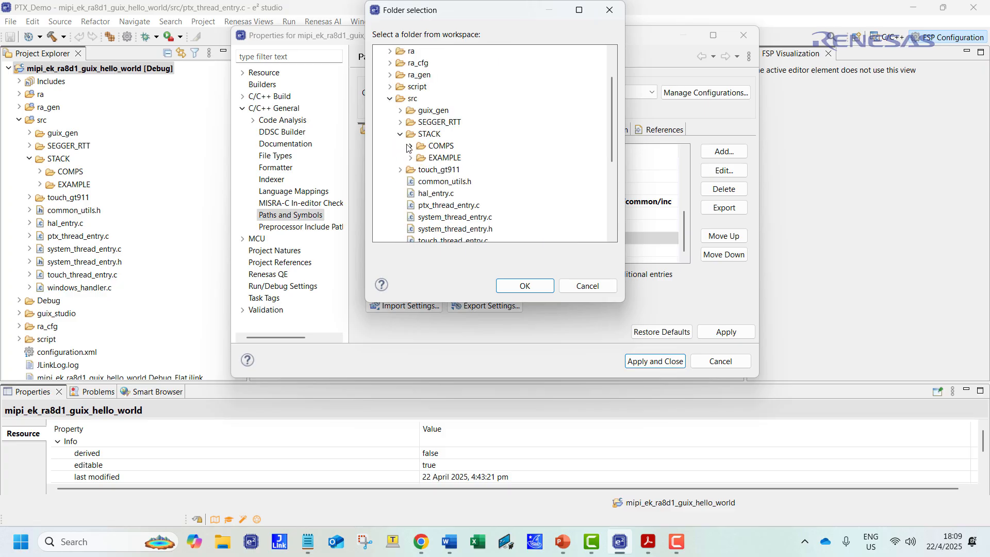
click(410, 146)
click(458, 74)
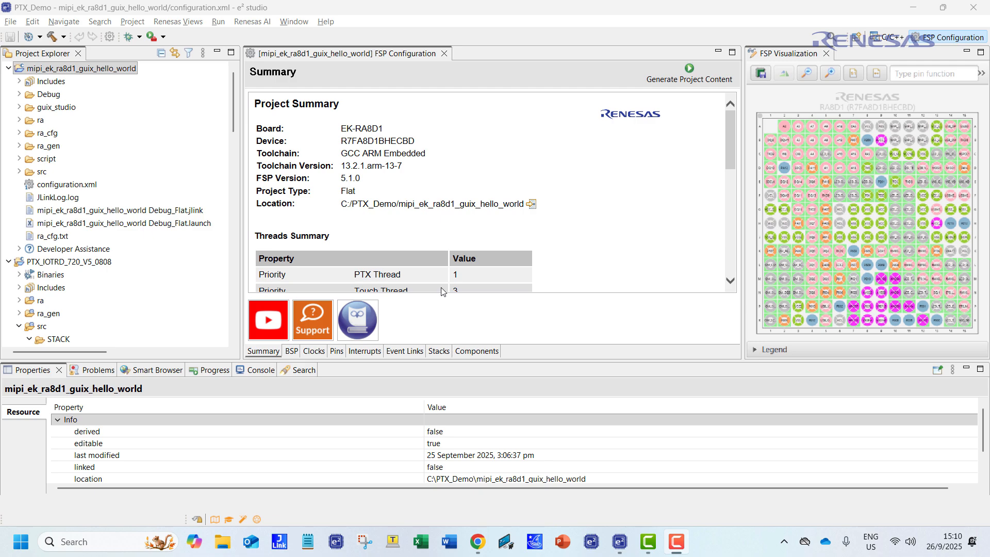
Add a semaphore object in the stacks configuration with the PTX Thread selected and name it "ptx Semaphore"
click(439, 351)
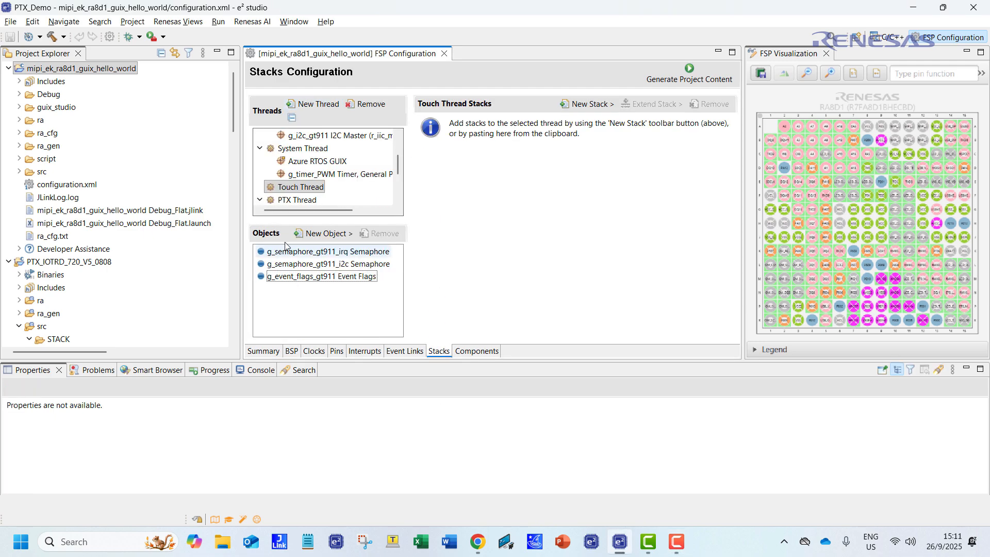
click(296, 199)
click(323, 235)
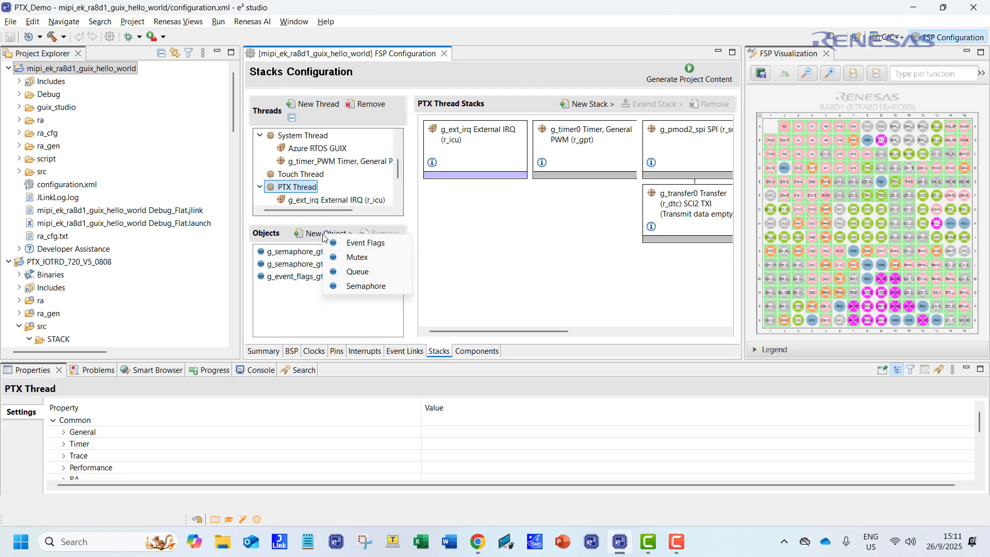
click(372, 286)
click(457, 420)
text(pt)
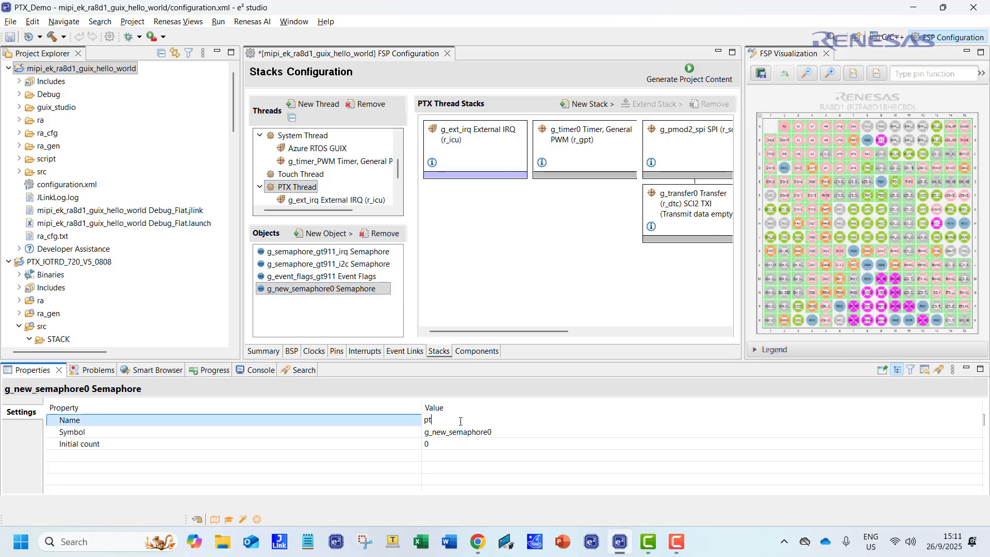
text(x Semaphore)
Set the new semaphore's symbol to ptxIotRdSem, then save the configuration and generate the project content
click(499, 436)
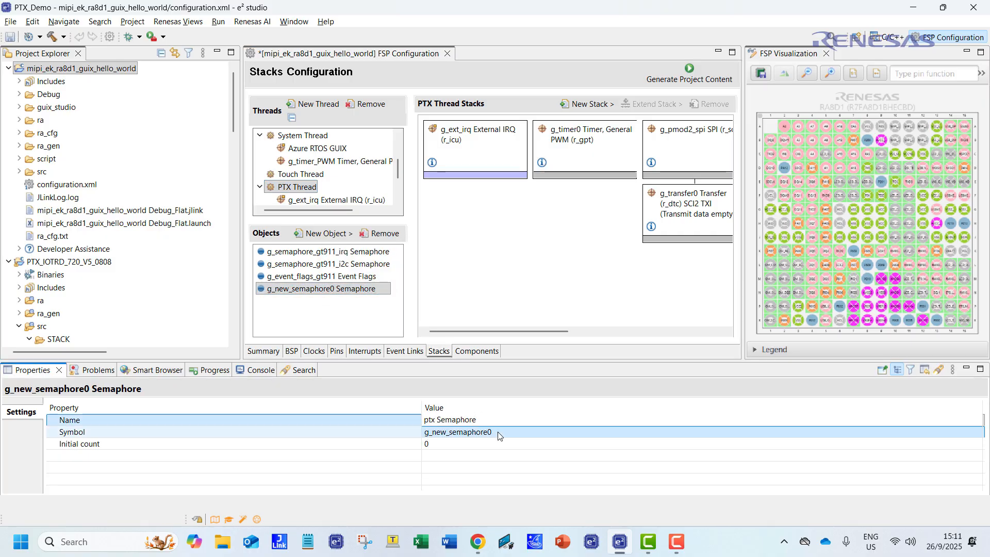
text(ptxIotR)
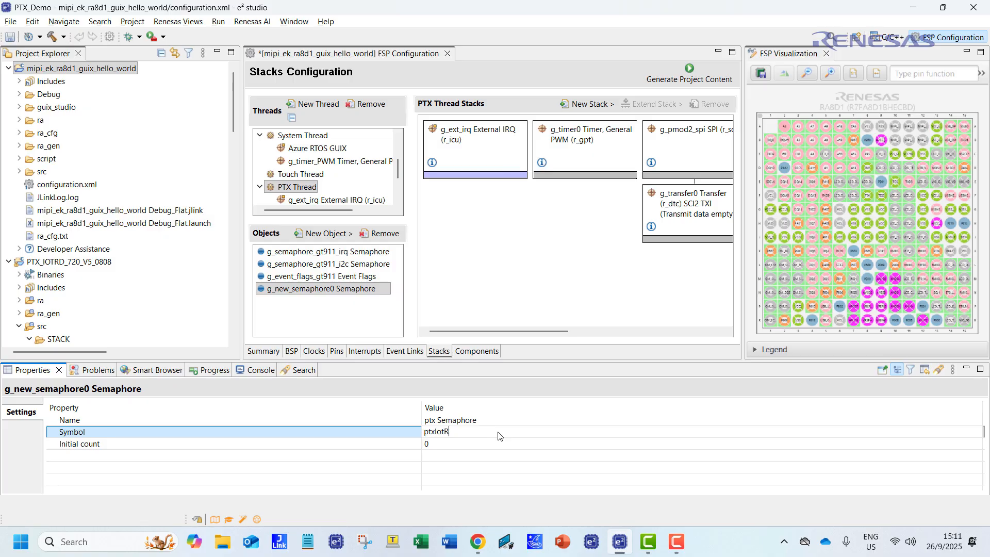
text(dSem)
key(Return)
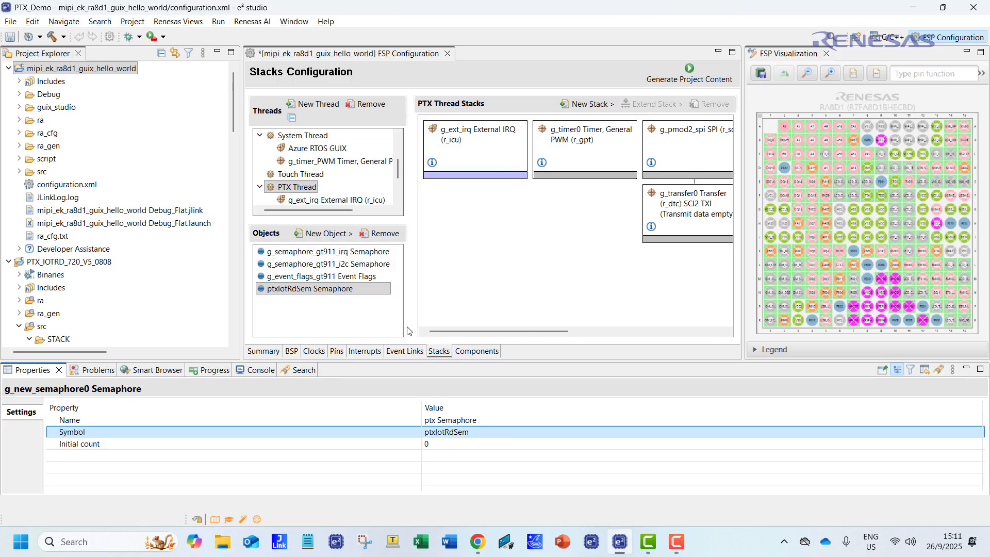
key(ctrl+s)
click(681, 76)
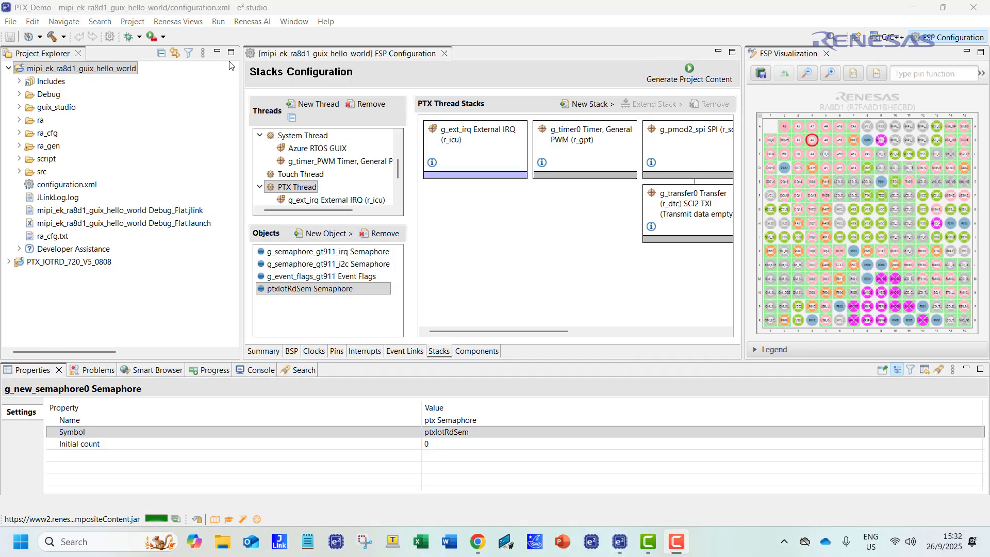
In ra_gen/main.c, declare "TX_SEMAPHORE ptxIotRdSem;" on a new line below the g_fsp_common_initialized_semaphore declaration
click(19, 147)
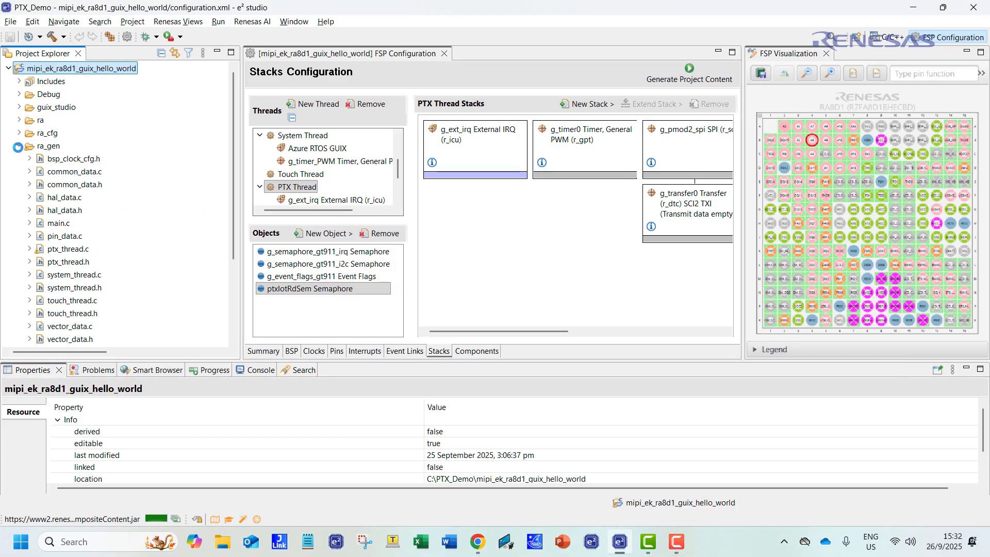
double_click(60, 223)
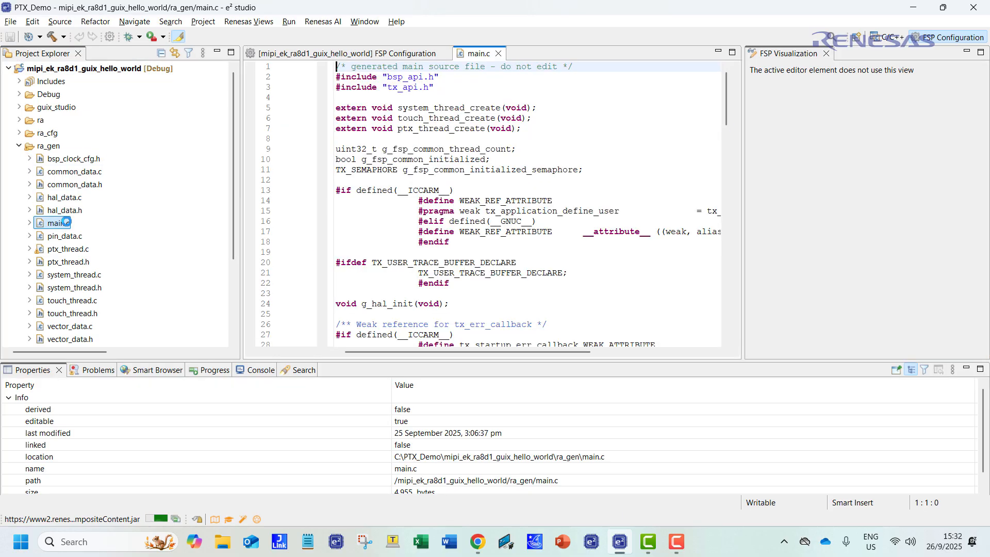
click(619, 171)
key(Return)
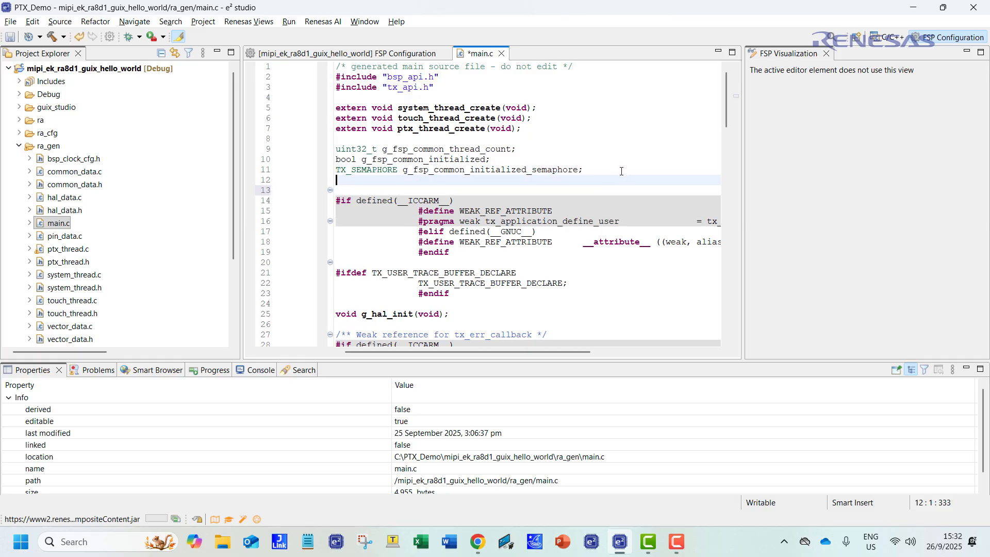
text(TX_SEMAPHORE ptxIotRdSem;)
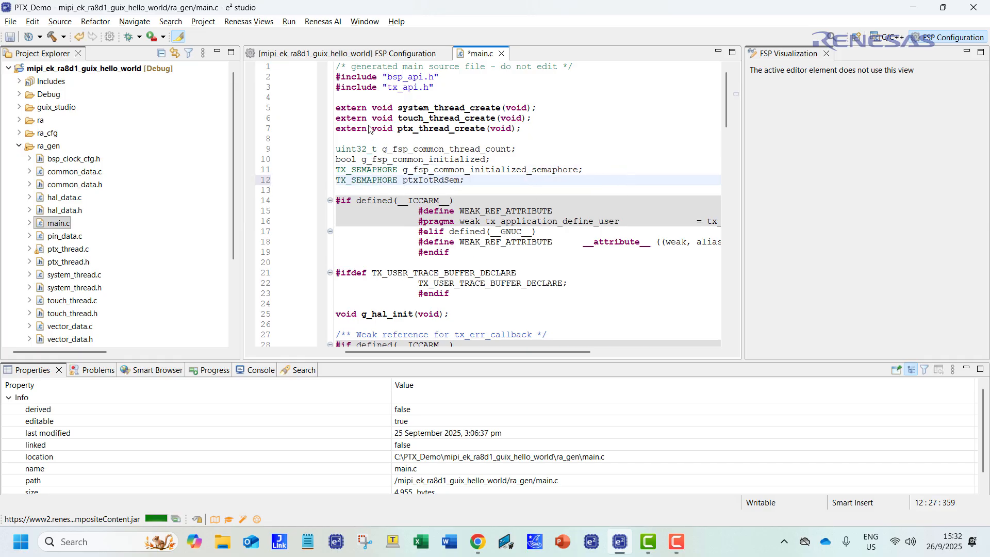
Insert four blank lines above the system_thread_create call in the tx_application_define function of main.c
click(460, 210)
scroll(469, 227, down, 18)
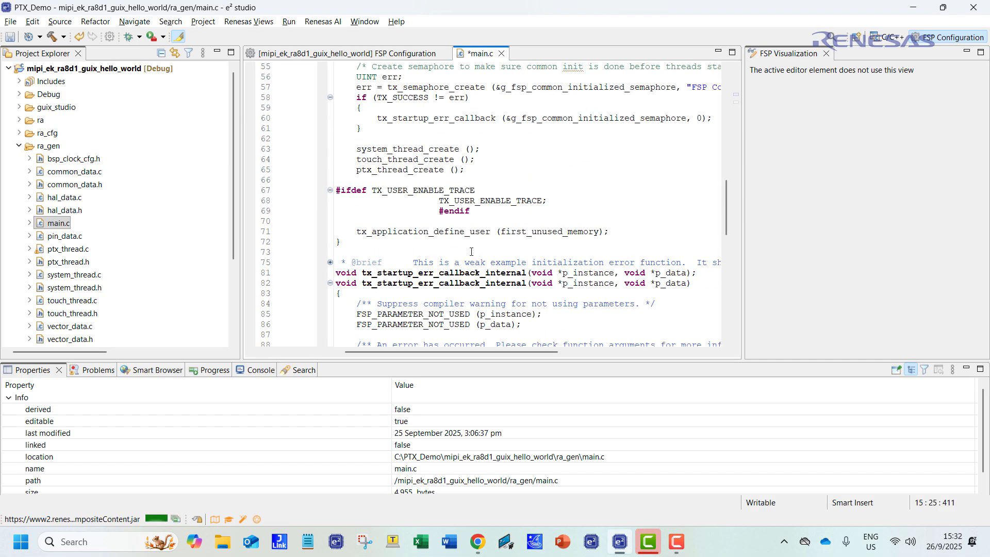
scroll(470, 251, up, 4)
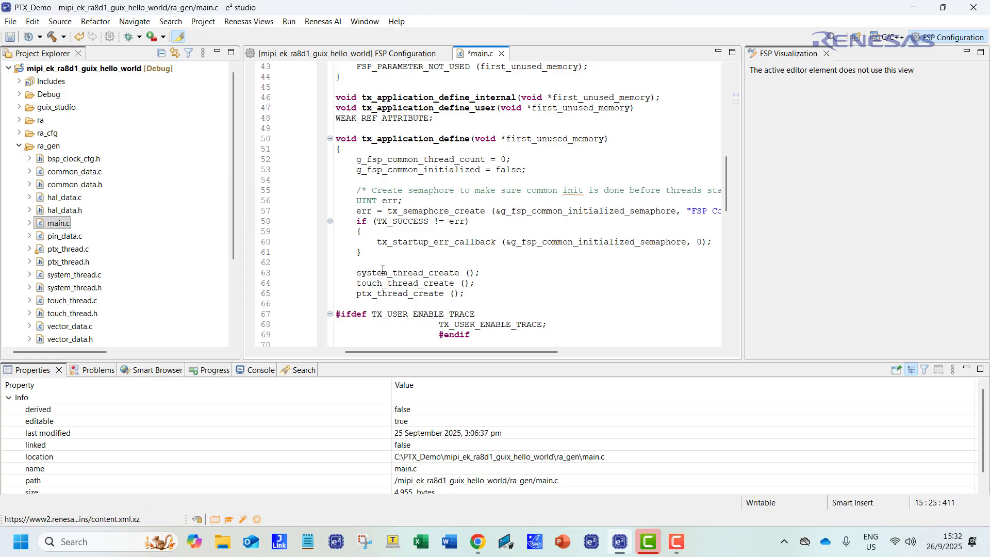
click(385, 263)
key(Return)
key(Return)
key(Return)
key(Return)
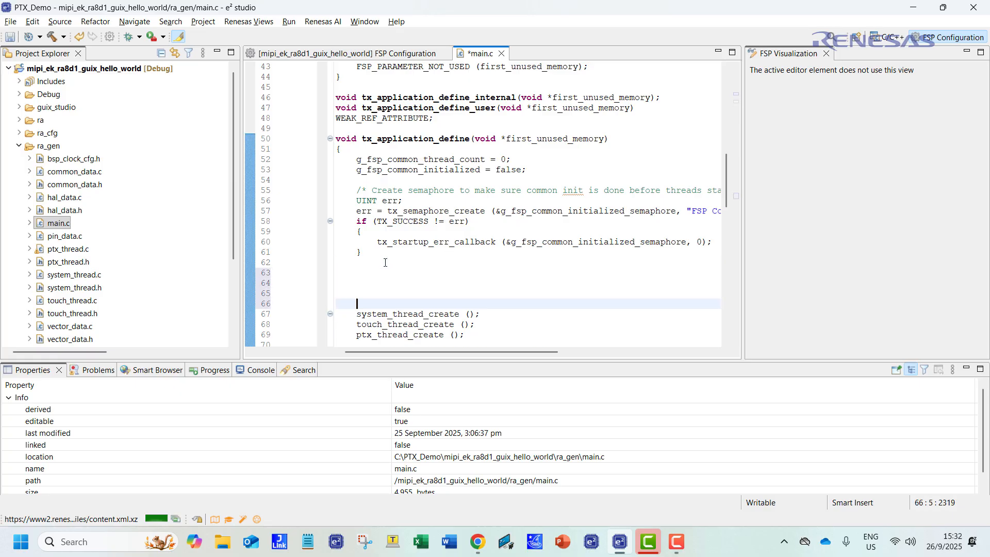